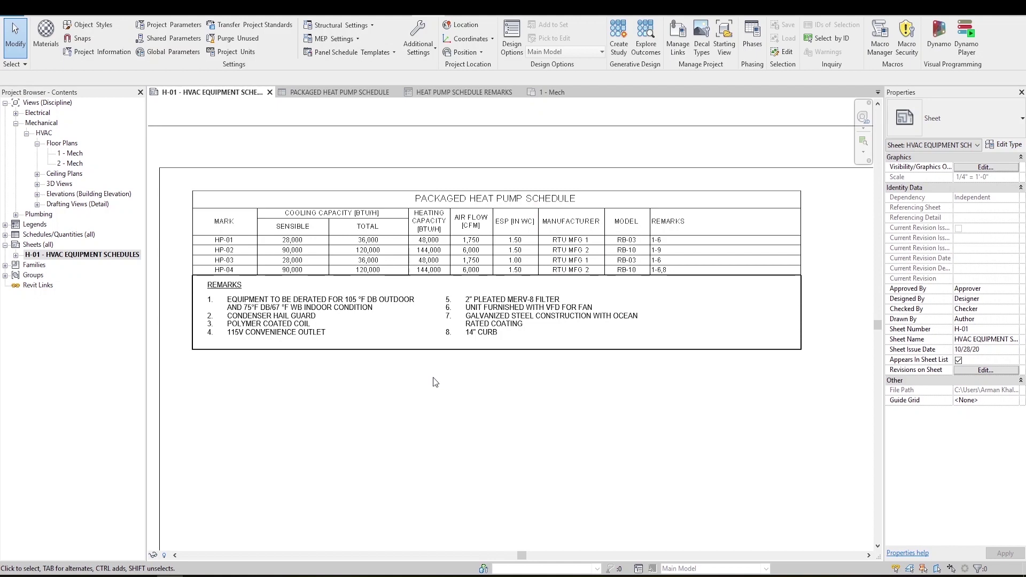
# Step: Open the 1 - Mech floor plan and inspect the instance properties of heat pumps HP-03 and HP-02
pyautogui.doubleClick(75, 155)
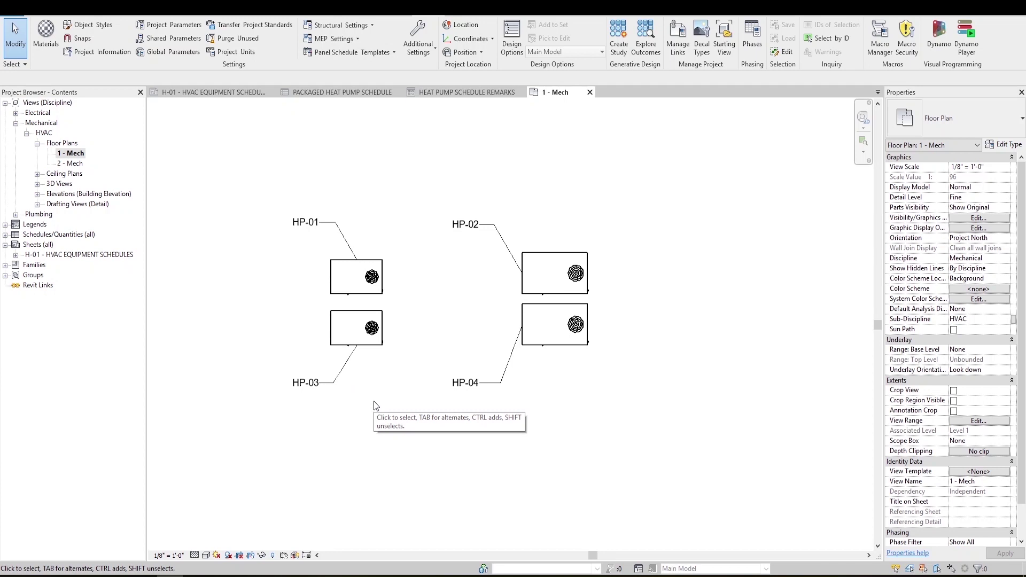
pyautogui.click(375, 343)
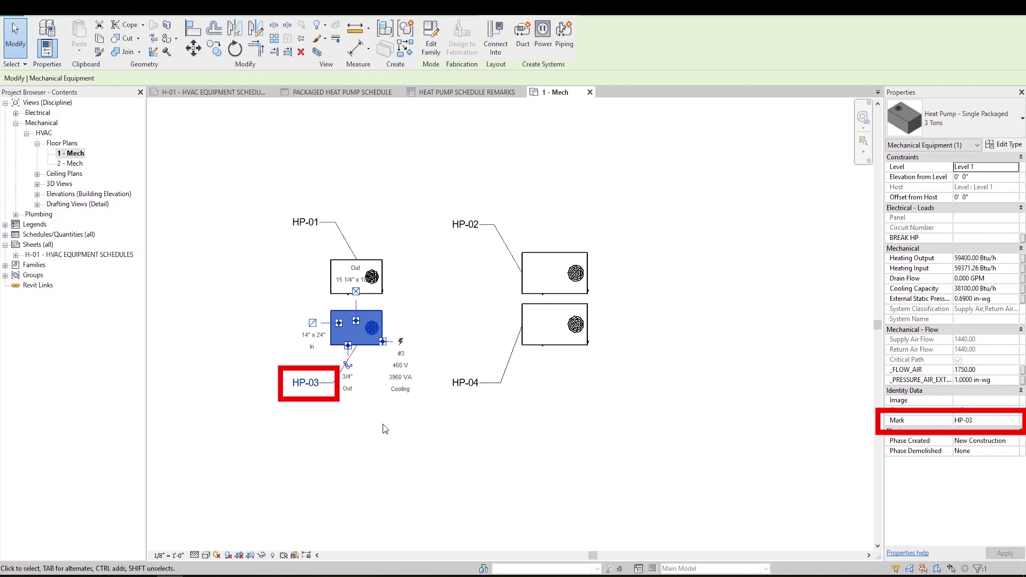
pyautogui.click(539, 285)
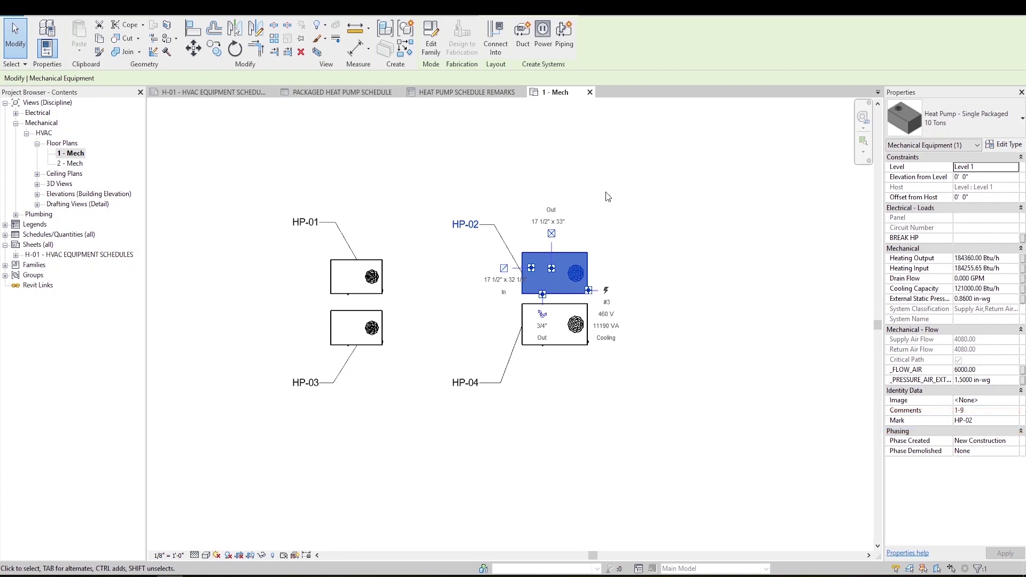
# Step: Examine the type properties of heat pump HP-03, down to the model, manufacturer and cost under Identity Data
pyautogui.click(380, 348)
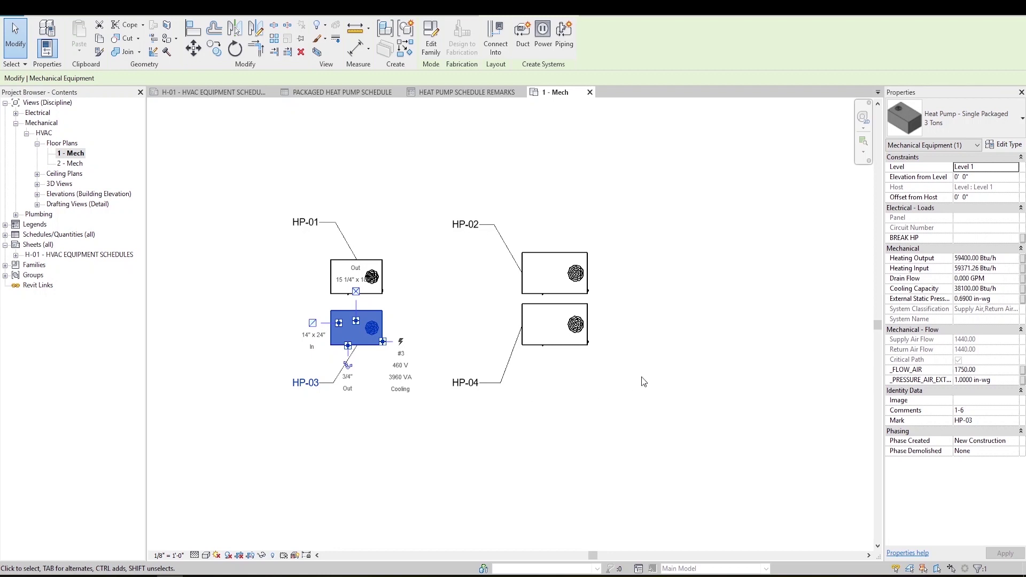
pyautogui.click(1010, 147)
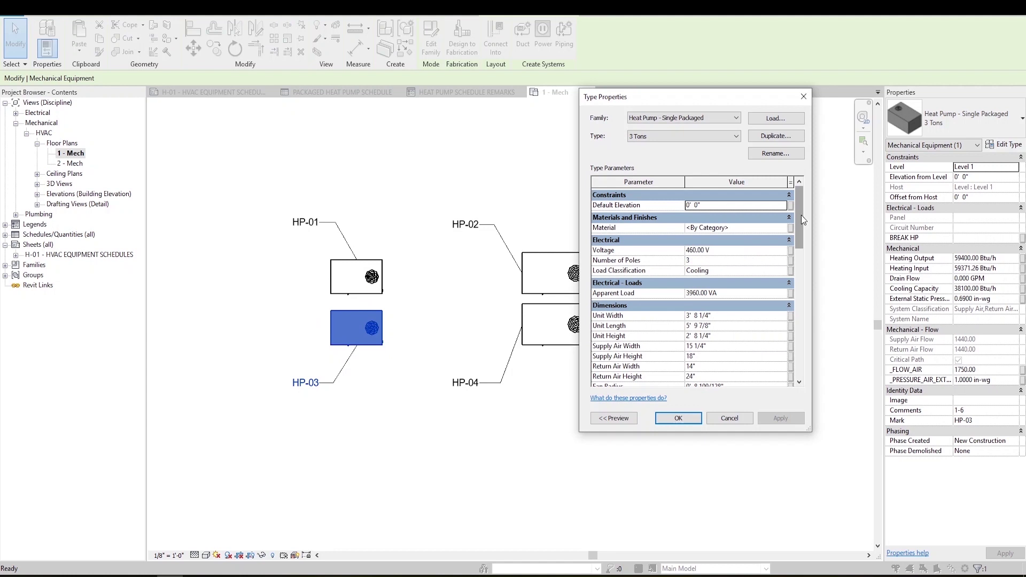
pyautogui.moveTo(801, 204); pyautogui.dragTo(809, 303)
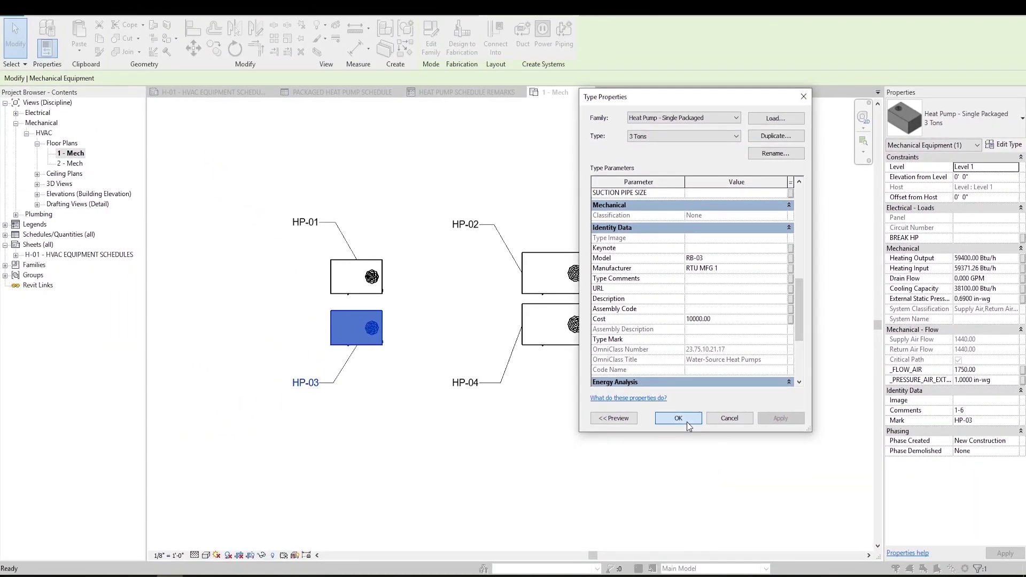
pyautogui.click(678, 418)
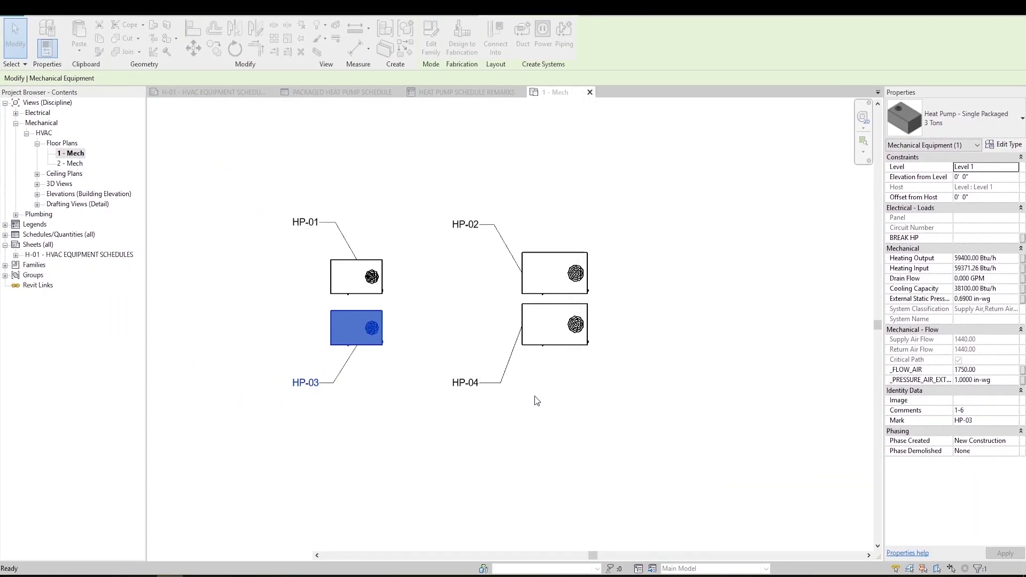
# Step: Change the Manufacturer type parameter of heat pump HP-01 to RTU MFG A53
pyautogui.click(382, 292)
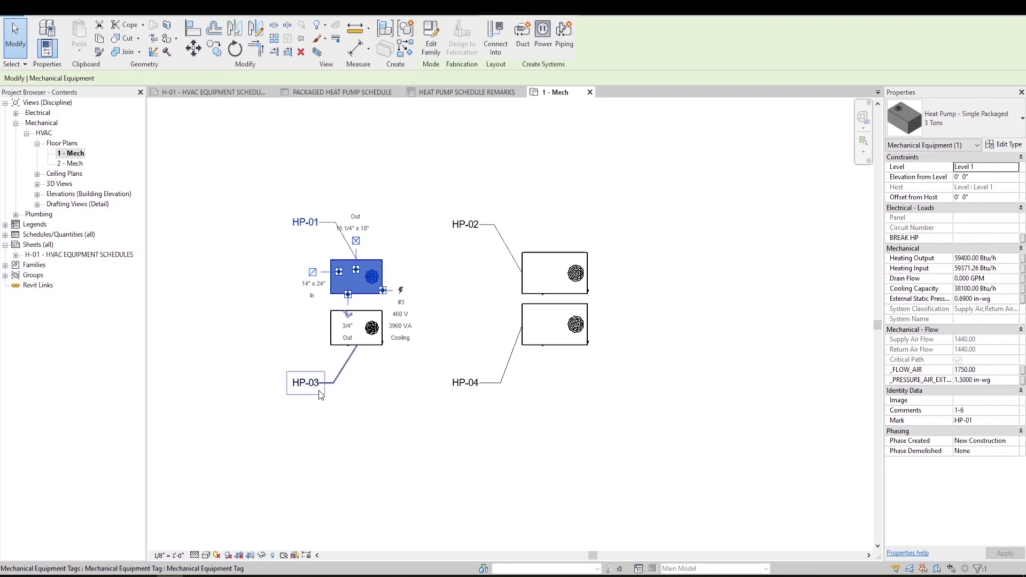
pyautogui.click(1011, 146)
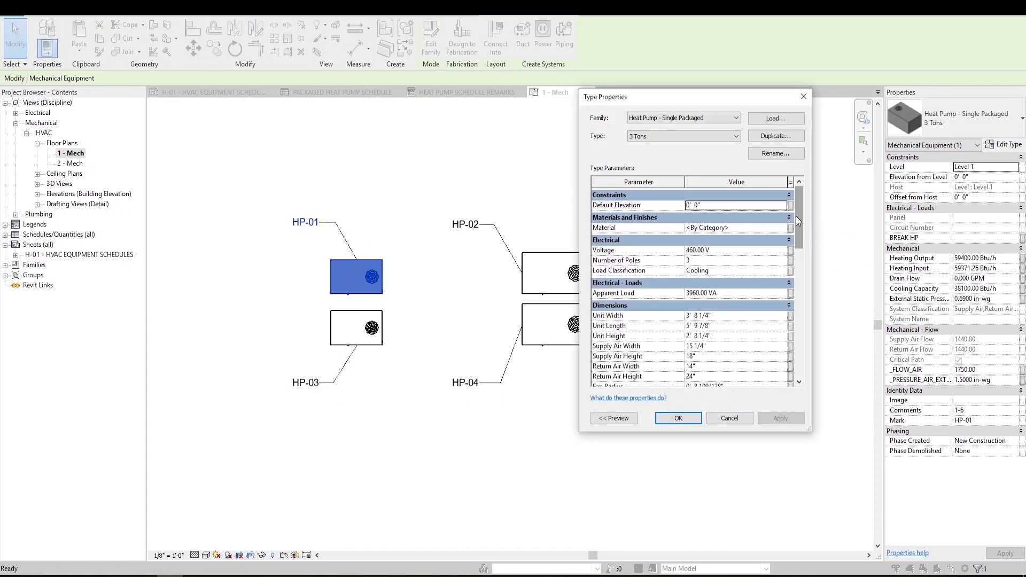
pyautogui.scroll(-2, 796, 221)
pyautogui.moveTo(797, 222); pyautogui.dragTo(802, 309)
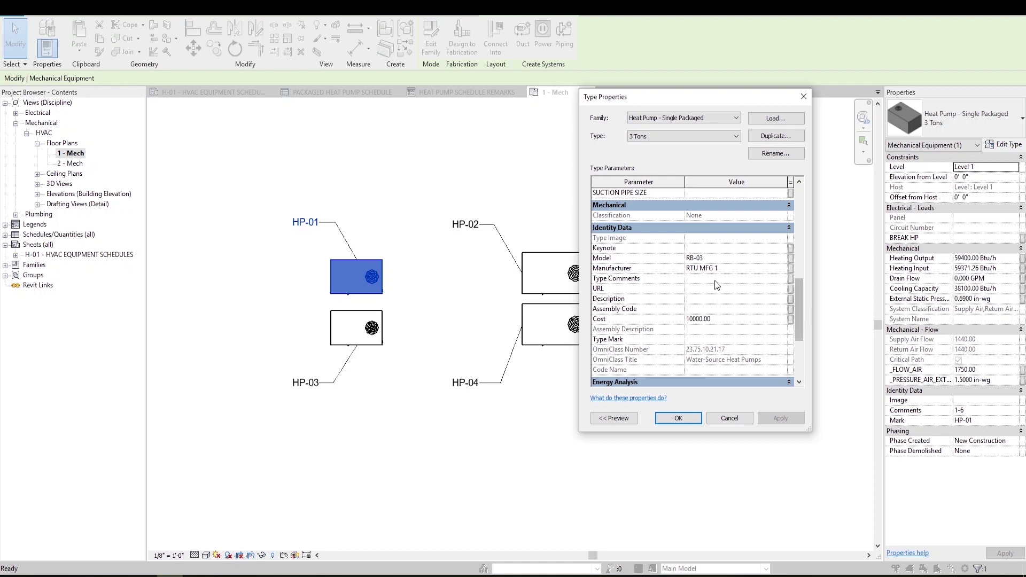
pyautogui.click(733, 269)
pyautogui.click(733, 268)
pyautogui.press('BackSpace')
pyautogui.write('A53')
pyautogui.click(691, 418)
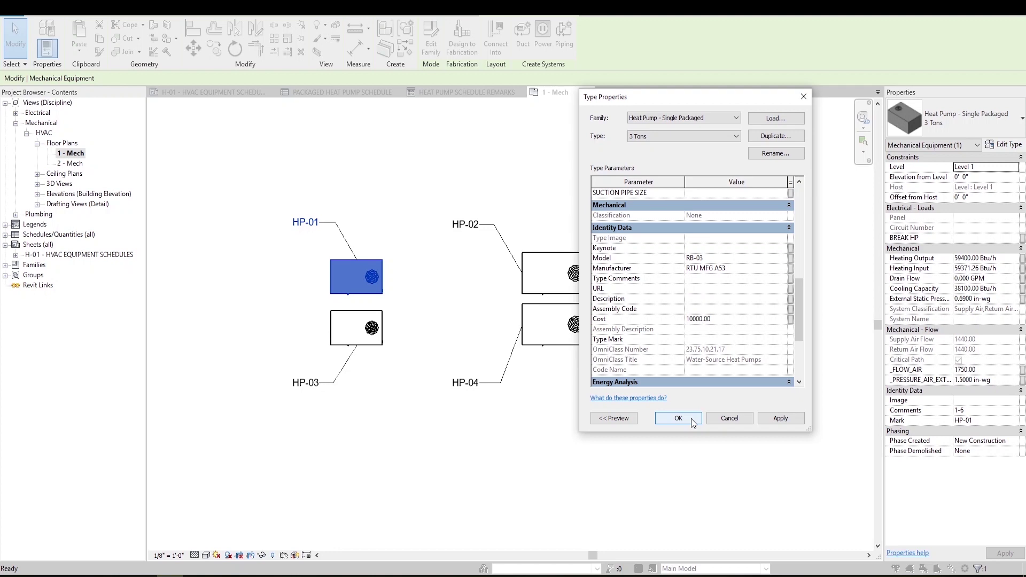
pyautogui.click(679, 419)
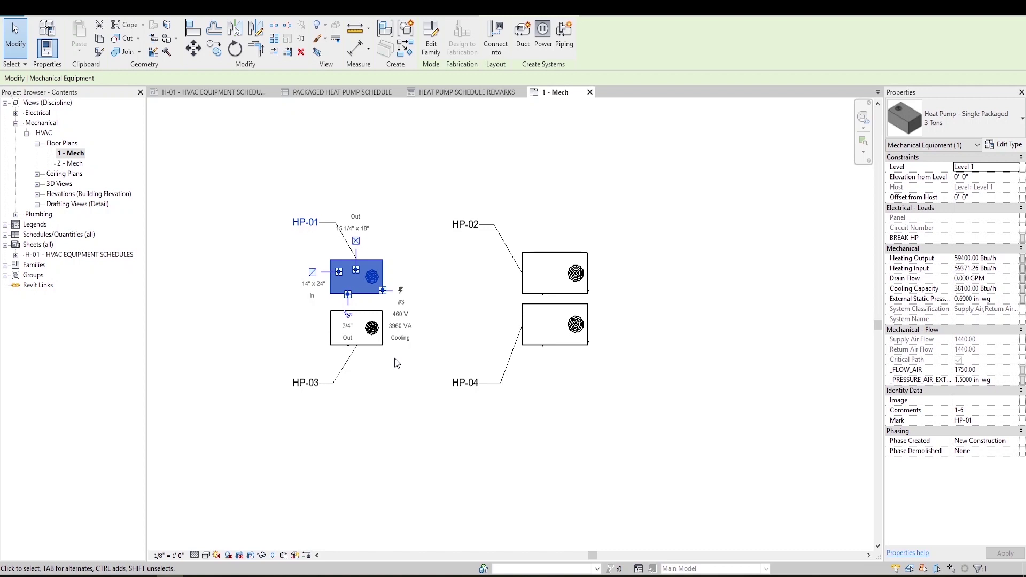
# Step: Check the Manufacturer value in the type properties of heat pump HP-03
pyautogui.click(374, 339)
pyautogui.click(1004, 145)
pyautogui.moveTo(800, 214); pyautogui.dragTo(807, 298)
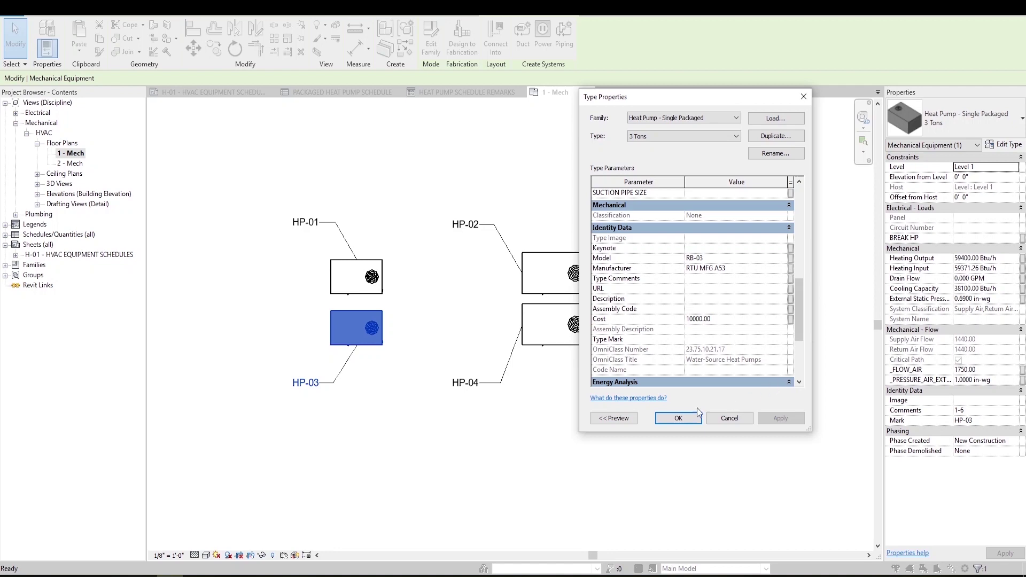
pyautogui.click(679, 419)
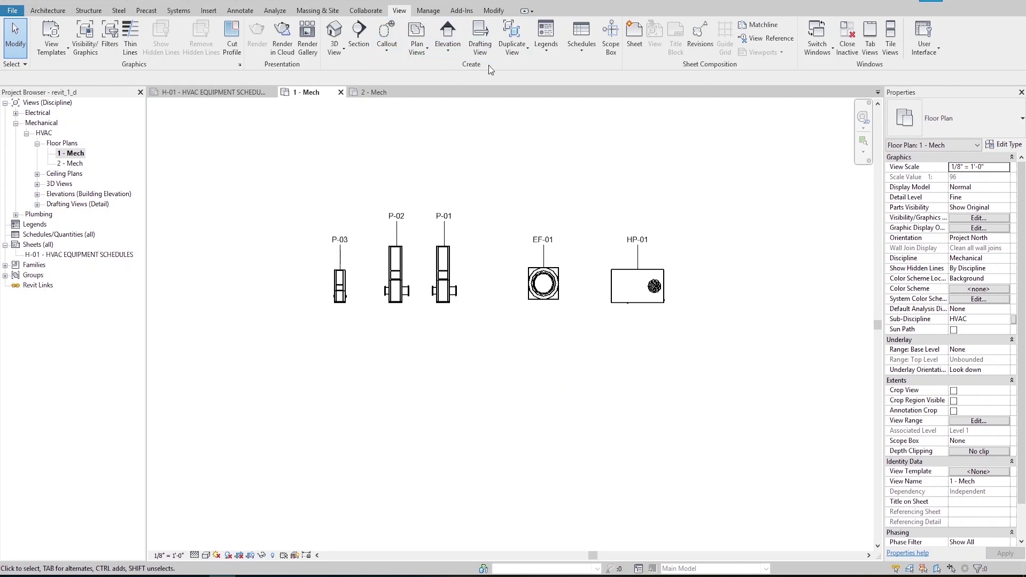
# Step: Create a Mechanical Equipment schedule of building components named SAMPLE SCHEDULE in the New Construction phase
pyautogui.click(586, 50)
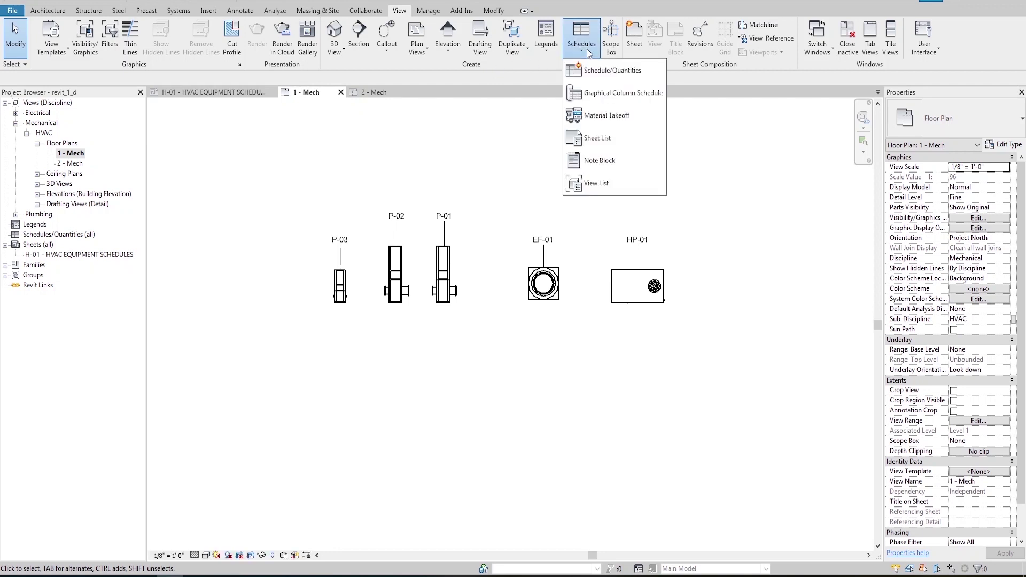
pyautogui.click(647, 70)
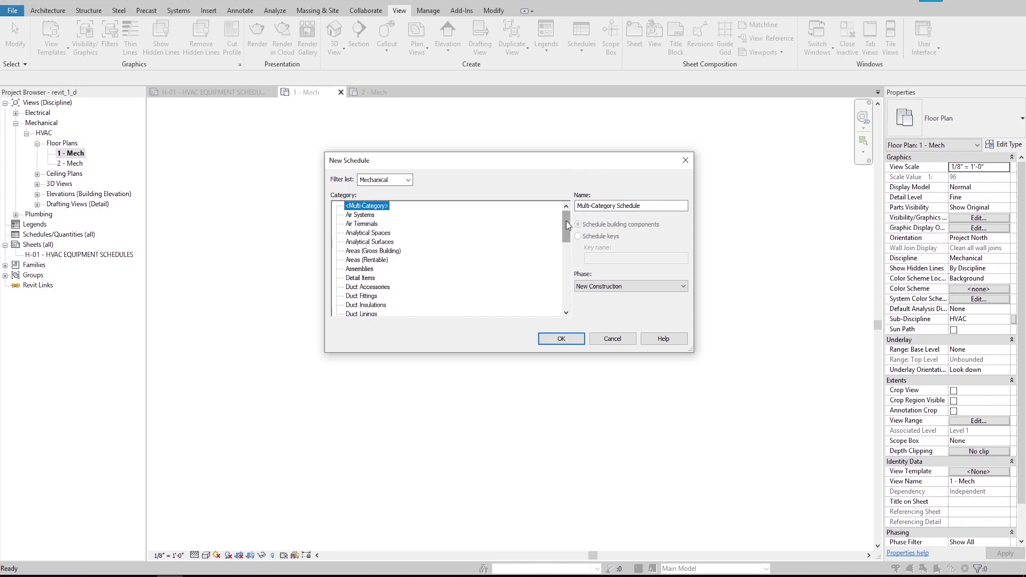
pyautogui.moveTo(566, 221); pyautogui.dragTo(568, 268)
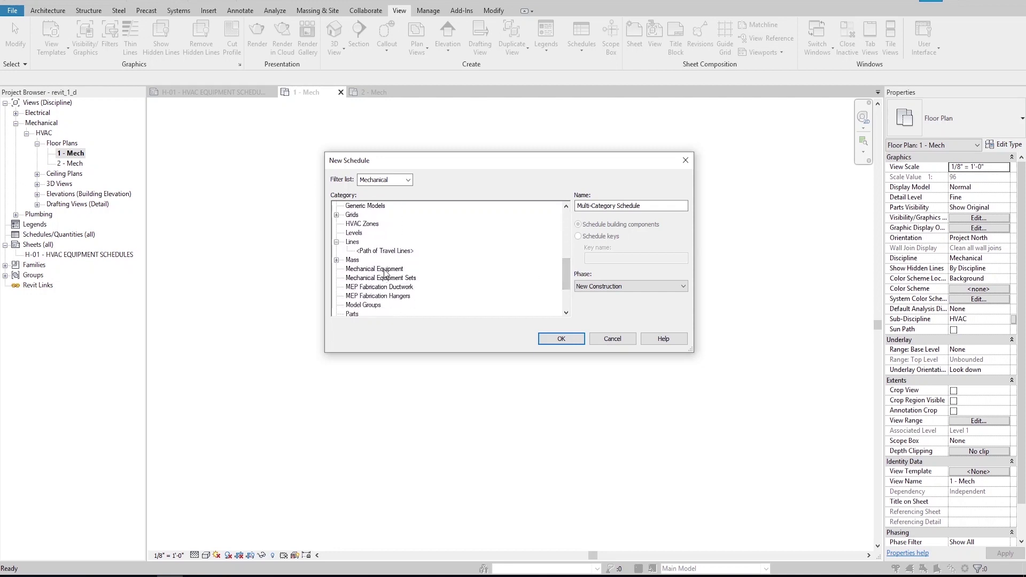
pyautogui.click(385, 269)
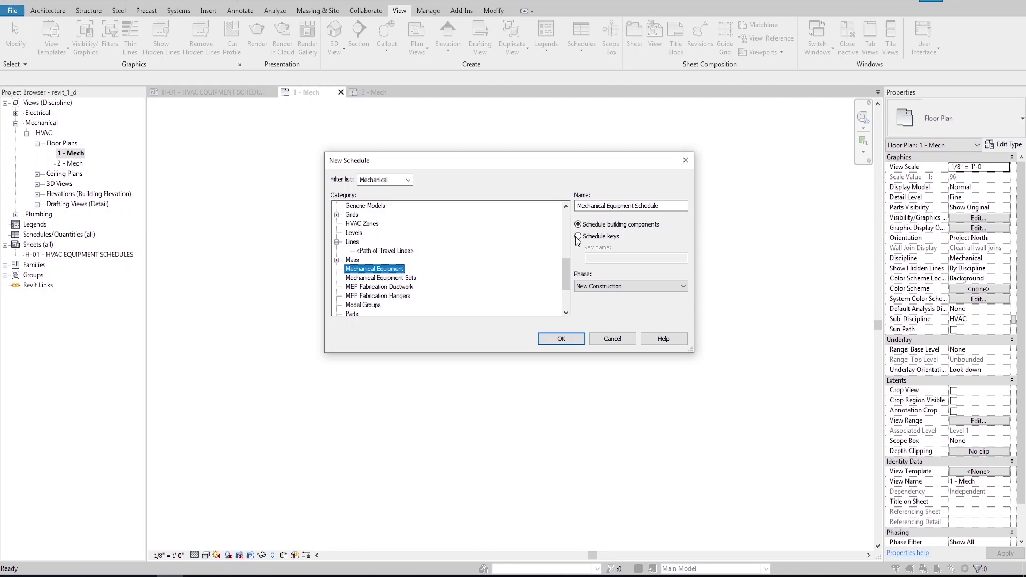
pyautogui.moveTo(666, 207); pyautogui.dragTo(577, 208)
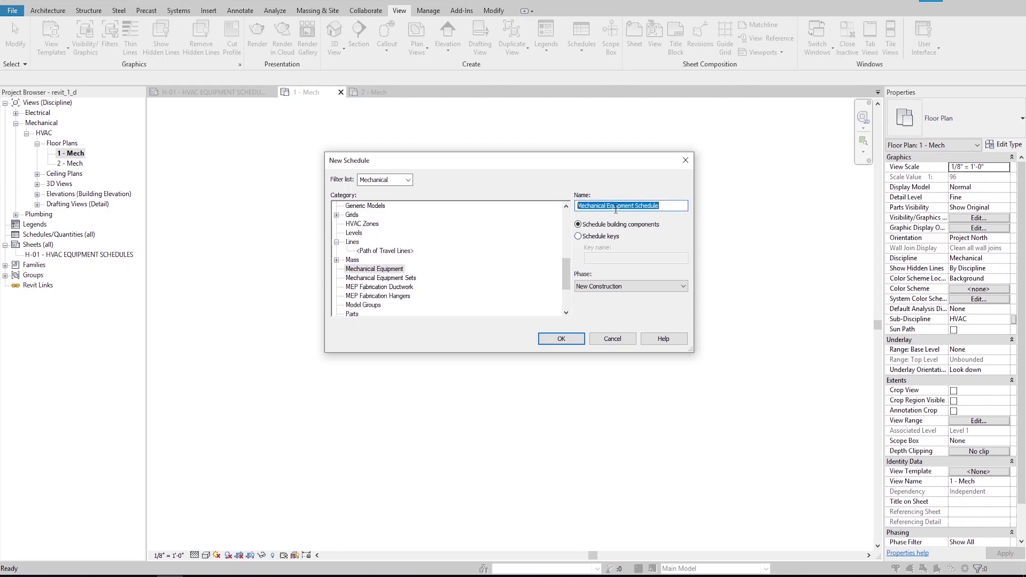
pyautogui.write('SAM')
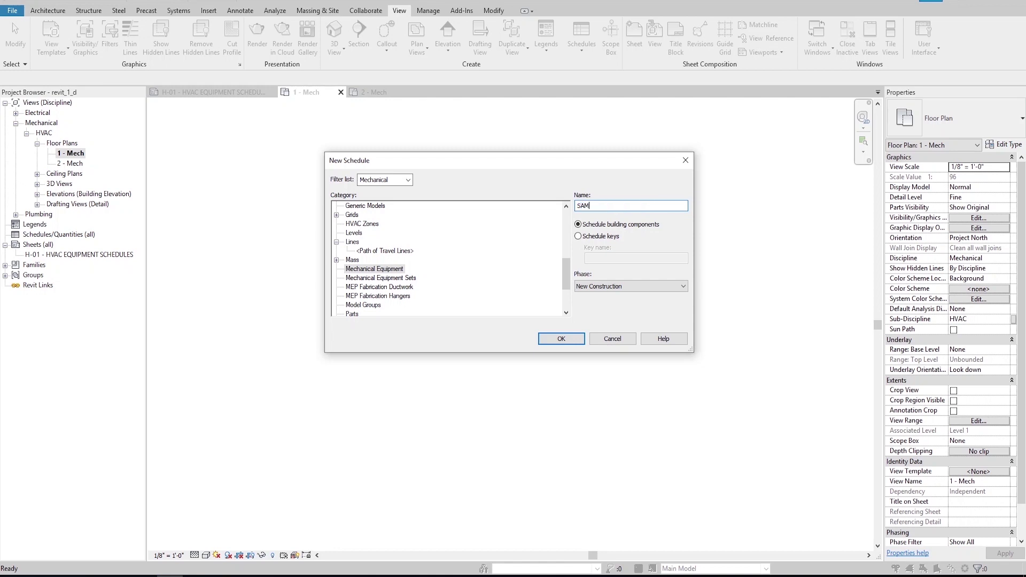
pyautogui.write('PLE SCHEDULE')
pyautogui.click(661, 289)
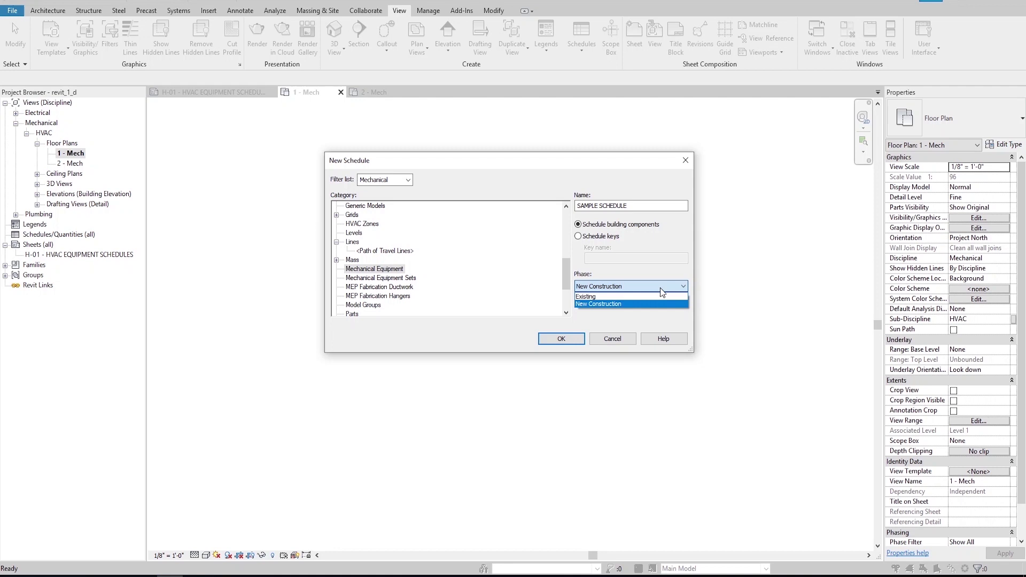
pyautogui.click(660, 288)
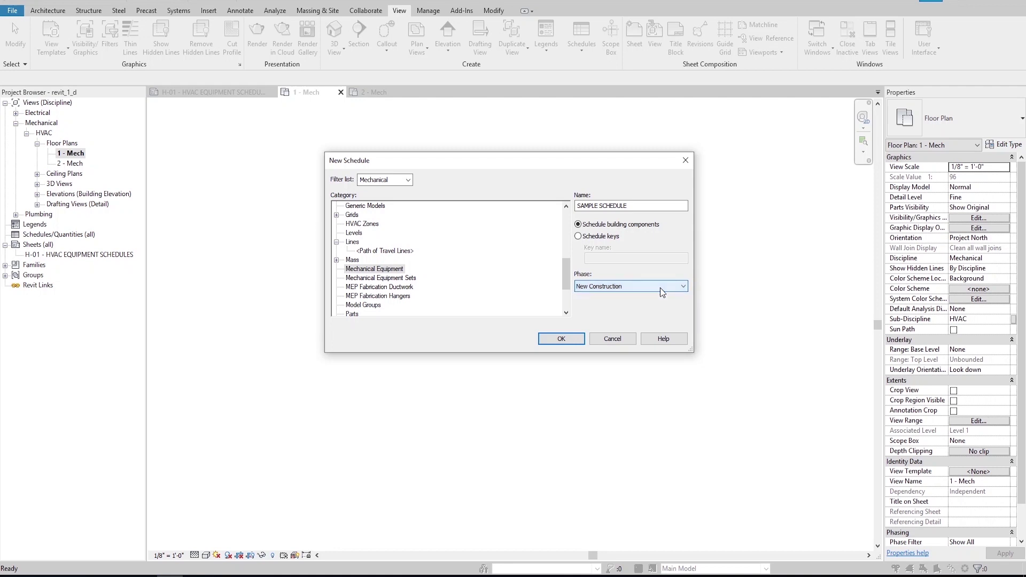
pyautogui.click(560, 341)
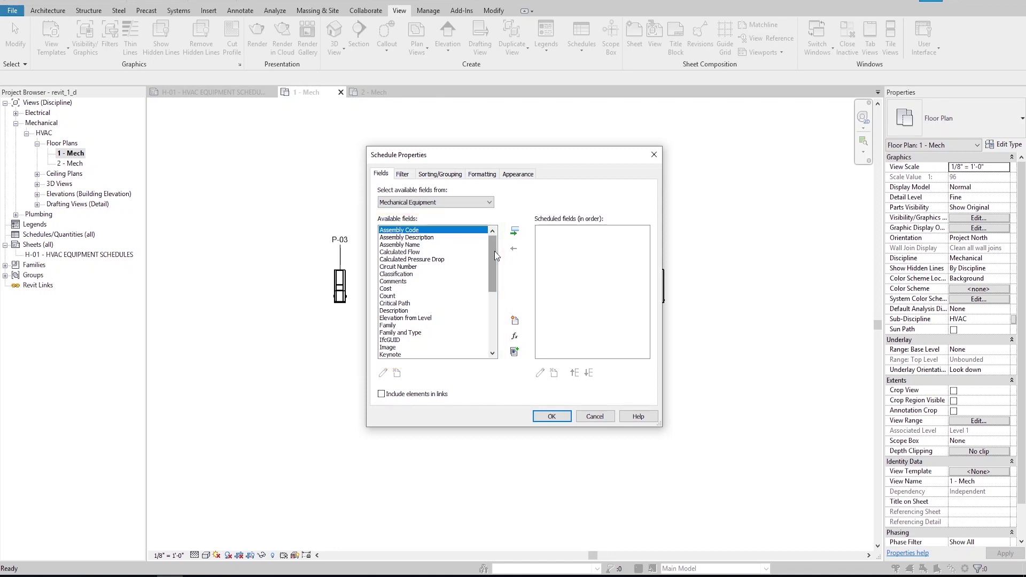
# Step: Add the Mark, Manufacturer, Model and Cost fields to the schedule and move Cost directly below Mark
pyautogui.moveTo(492, 251); pyautogui.dragTo(493, 339)
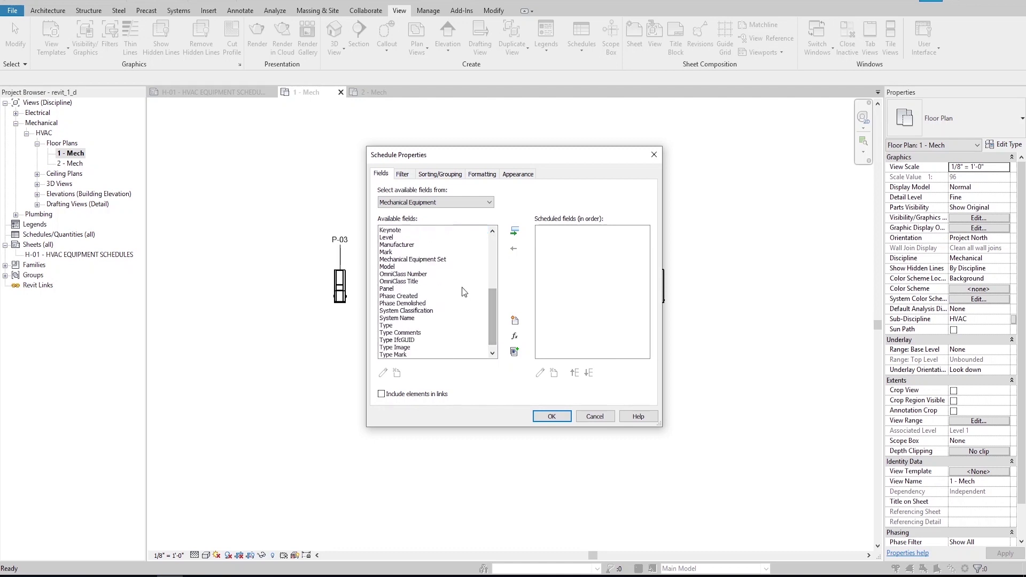
pyautogui.moveTo(385, 245); pyautogui.dragTo(385, 254)
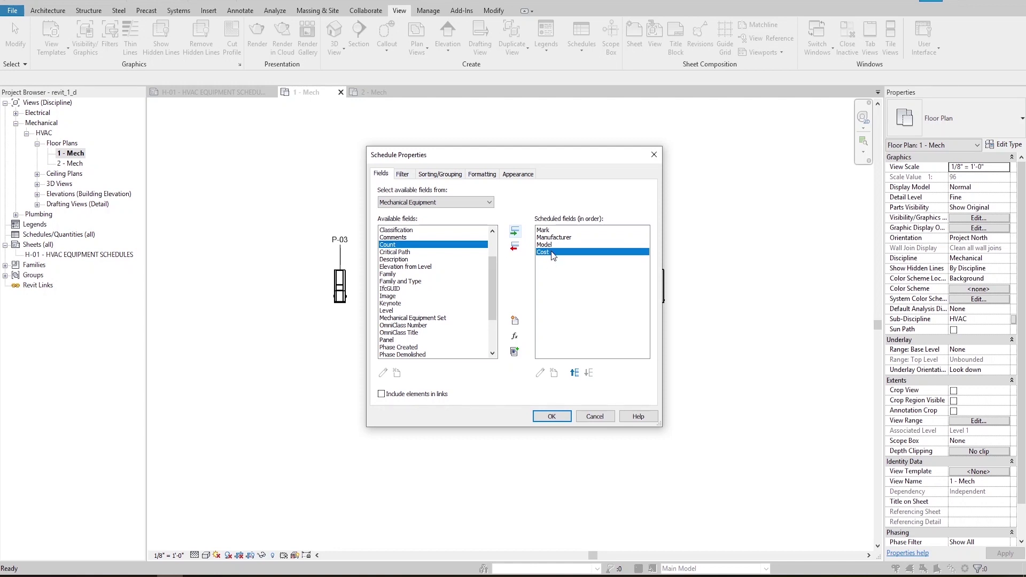
pyautogui.click(576, 373)
pyautogui.click(575, 374)
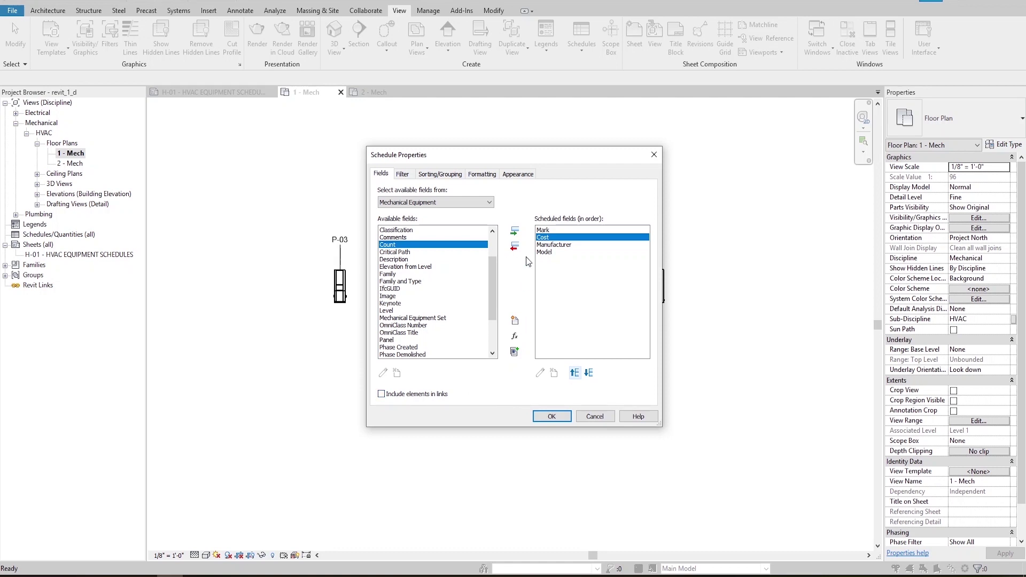
# Step: Review the Project Information fields, return to the Mechanical Equipment fields, and accept the schedule properties to generate the schedule
pyautogui.click(489, 203)
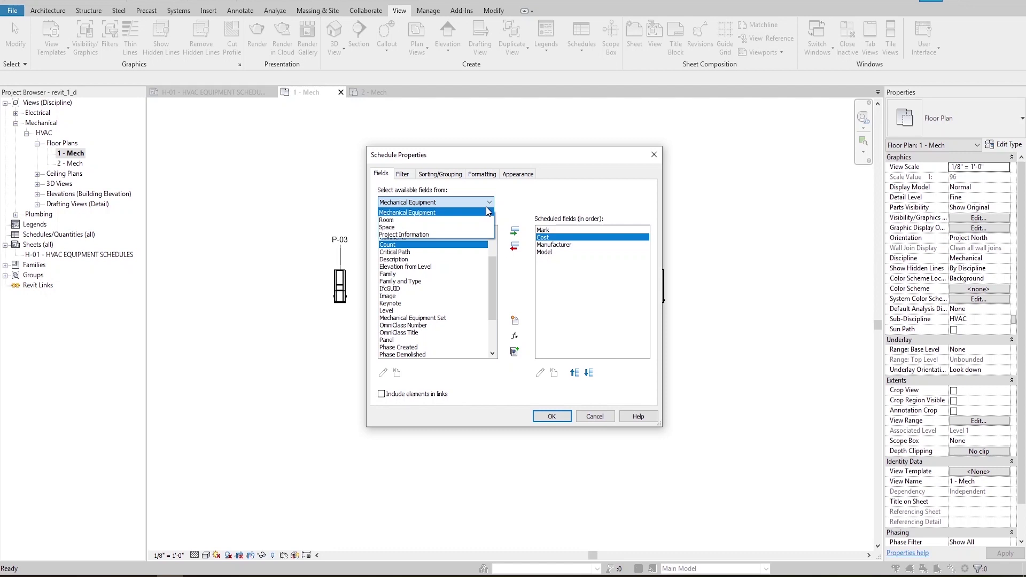
pyautogui.click(467, 235)
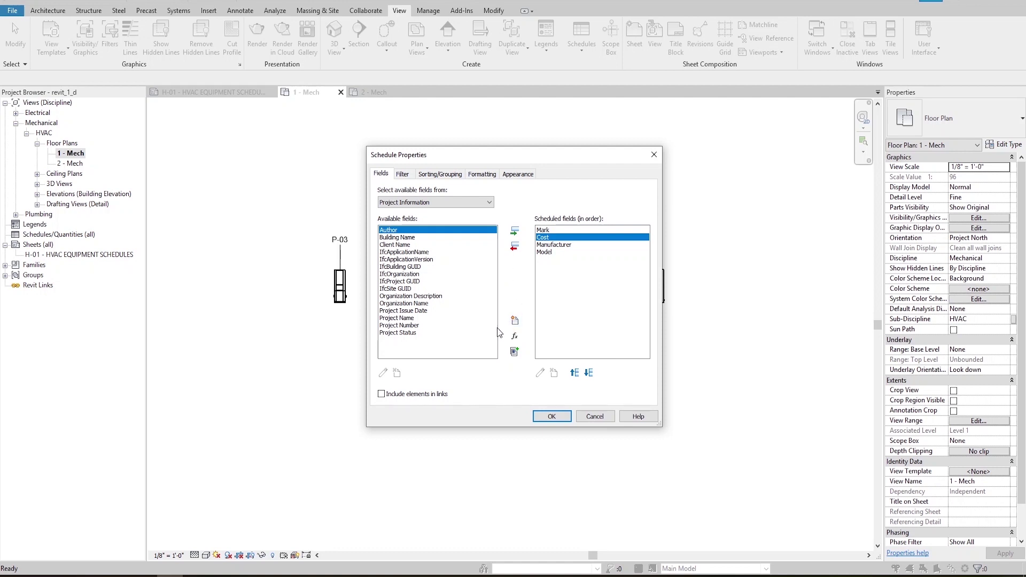
pyautogui.click(453, 330)
pyautogui.click(453, 324)
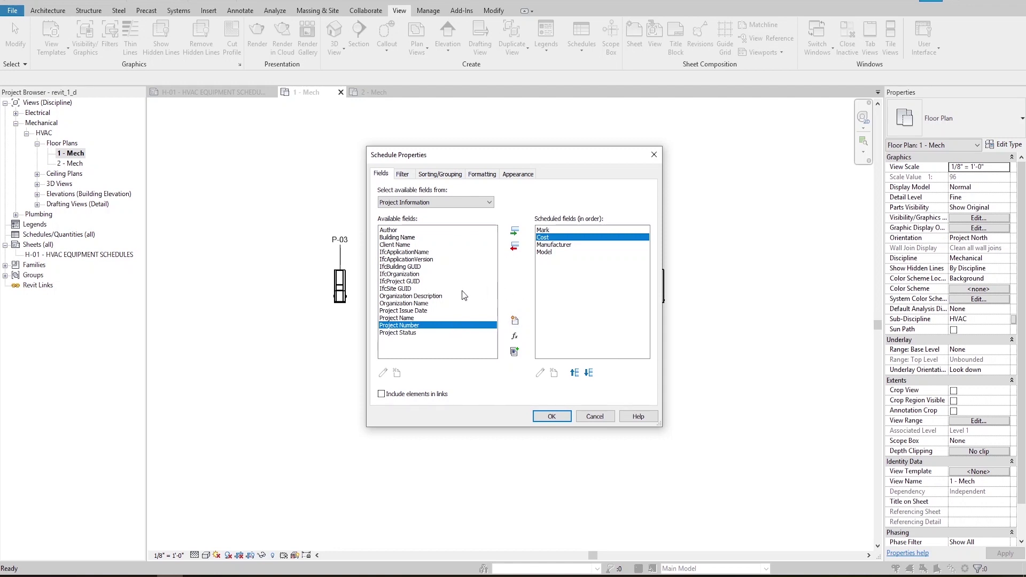
pyautogui.click(416, 202)
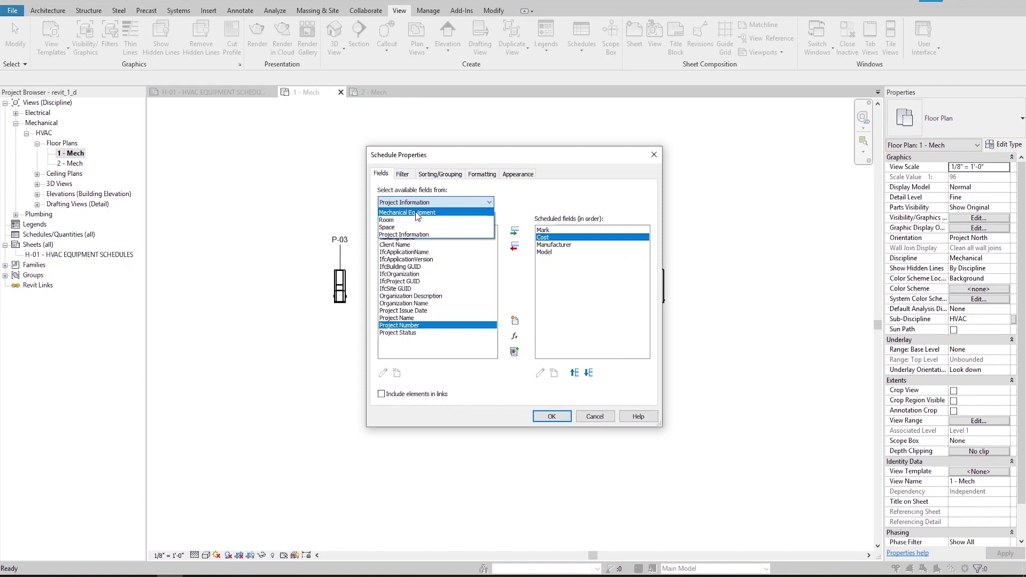
pyautogui.click(417, 216)
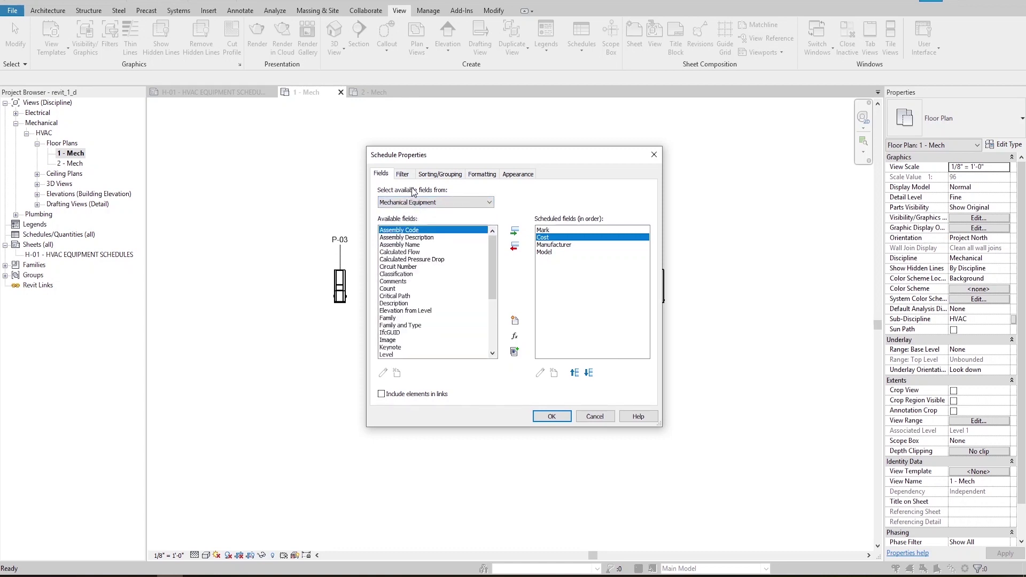
pyautogui.click(557, 420)
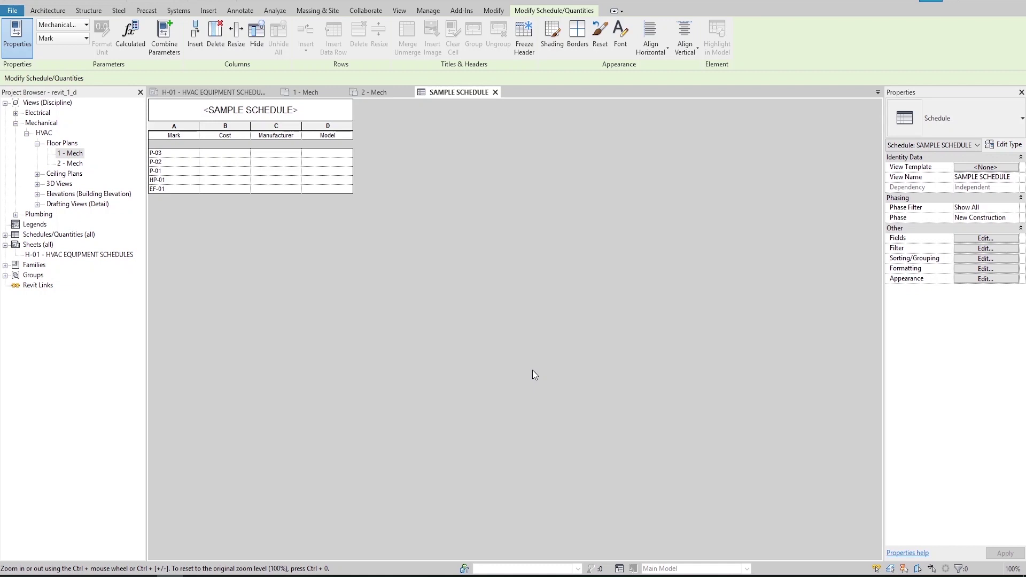
# Step: Change the P-01 mark in the schedule to P-01A SAMPLE and check its tag in the 1 - Mech floor plan
pyautogui.click(191, 171)
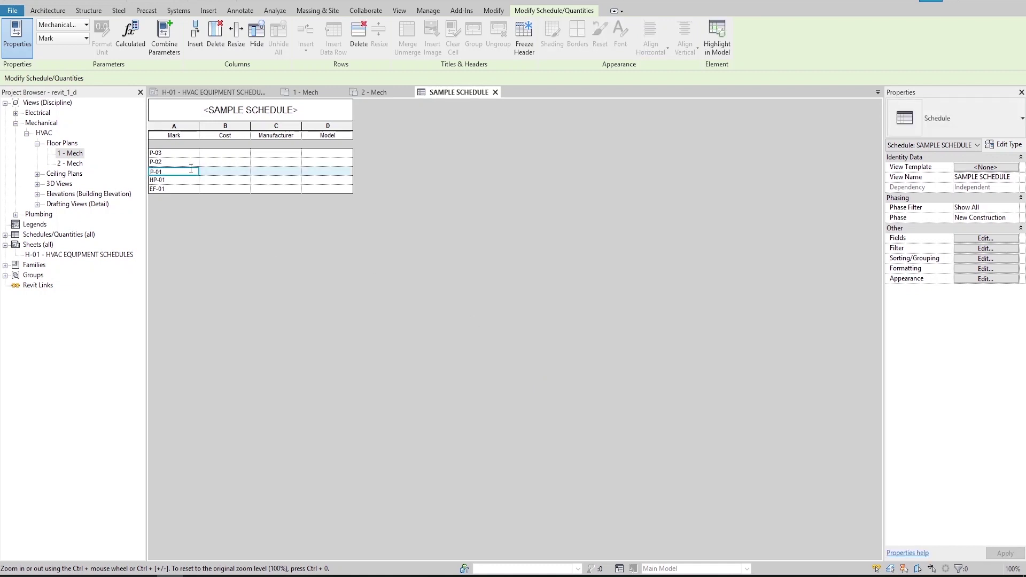
pyautogui.write('A SAMPLE')
pyautogui.press('Return')
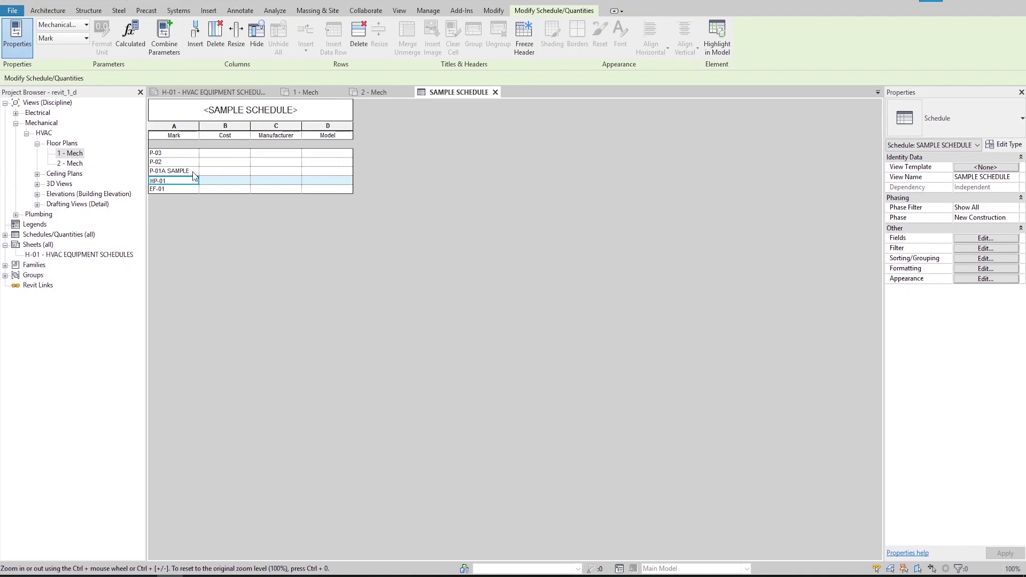
pyautogui.doubleClick(74, 154)
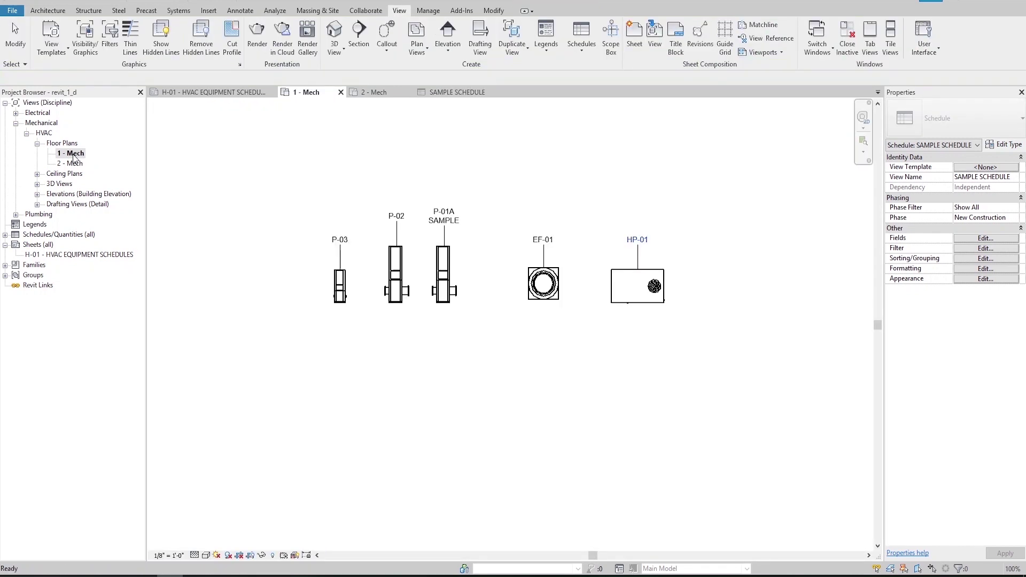
# Step: Check the P-01A SAMPLE tag in the floor plan and reopen SAMPLE SCHEDULE from the project's schedules
pyautogui.click(448, 223)
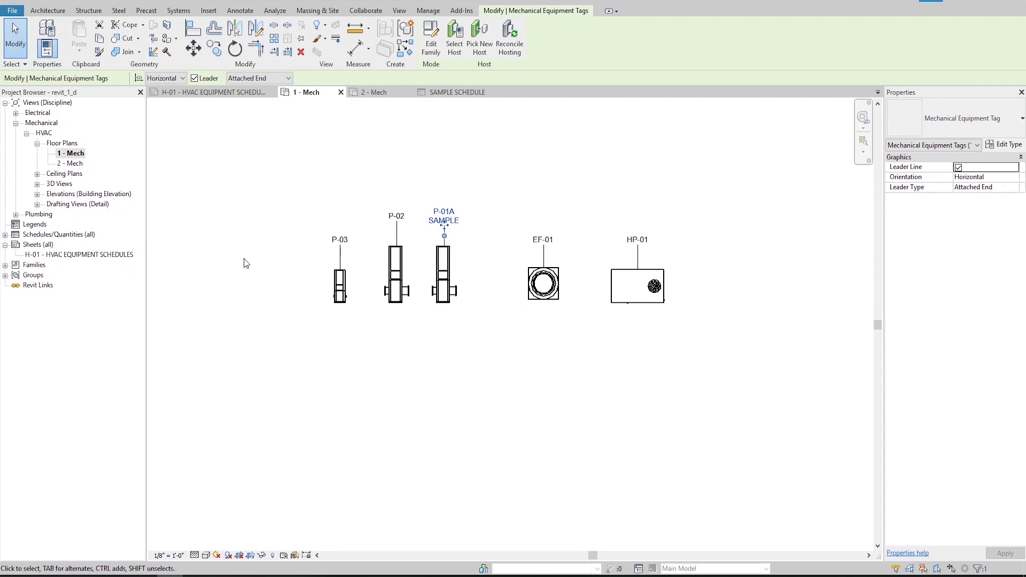
pyautogui.click(5, 234)
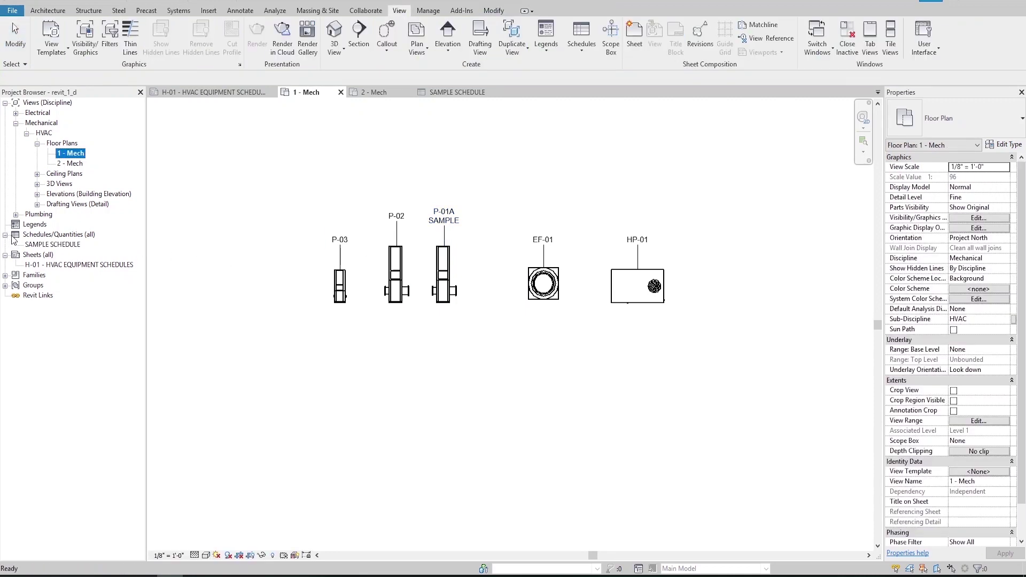
pyautogui.doubleClick(67, 246)
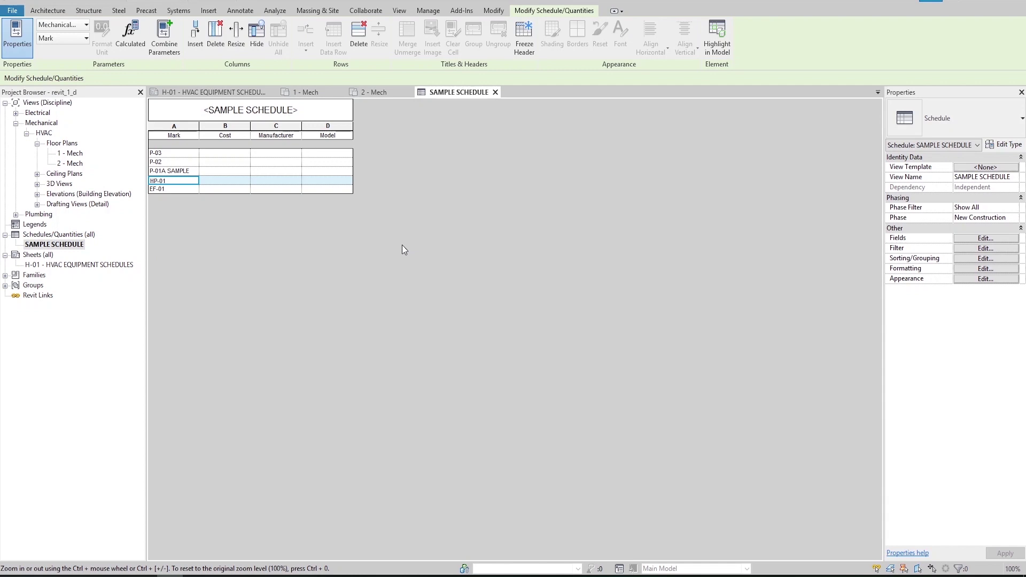
# Step: Place SAMPLE SCHEDULE in the upper-left corner of the H-01 - HVAC EQUIPMENT SCHEDULES sheet
pyautogui.doubleClick(102, 265)
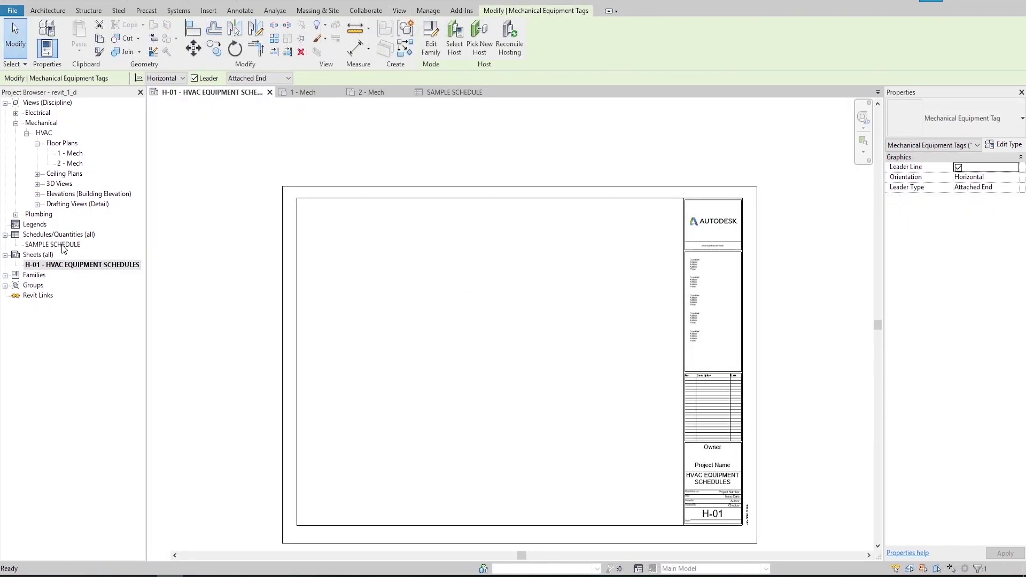
pyautogui.click(56, 245)
pyautogui.moveTo(63, 247); pyautogui.dragTo(340, 235)
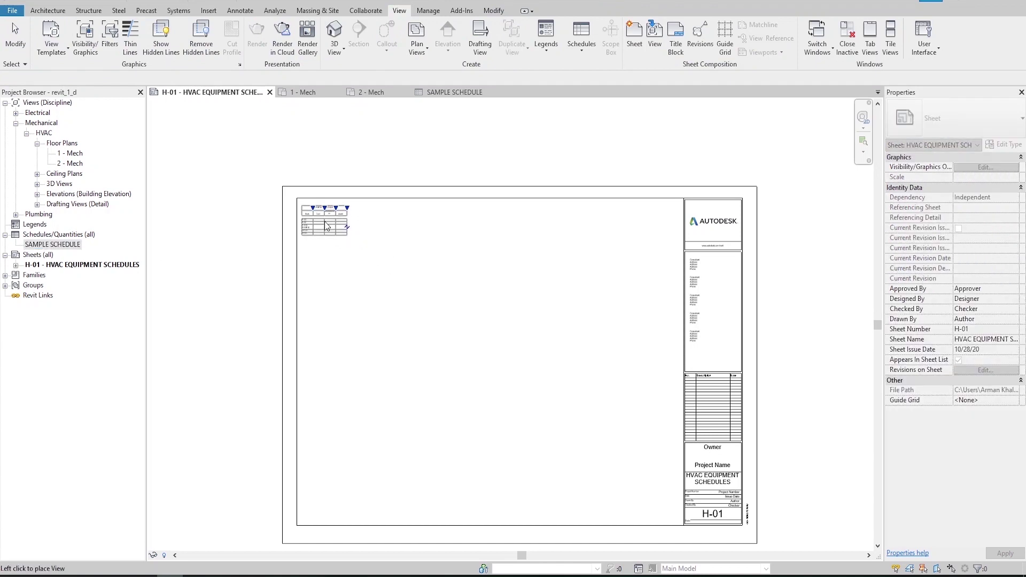
pyautogui.click(327, 229)
pyautogui.scroll(5, 329, 227)
pyautogui.scroll(2, 329, 223)
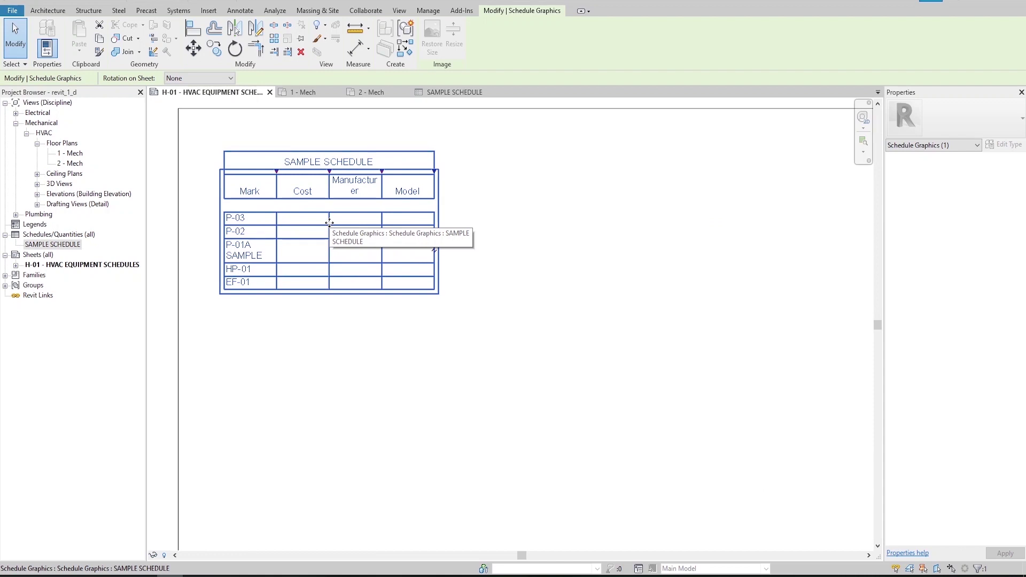
# Step: Open the placed SAMPLE SCHEDULE for editing and filter it to equipment whose Mark begins with P
pyautogui.doubleClick(330, 223)
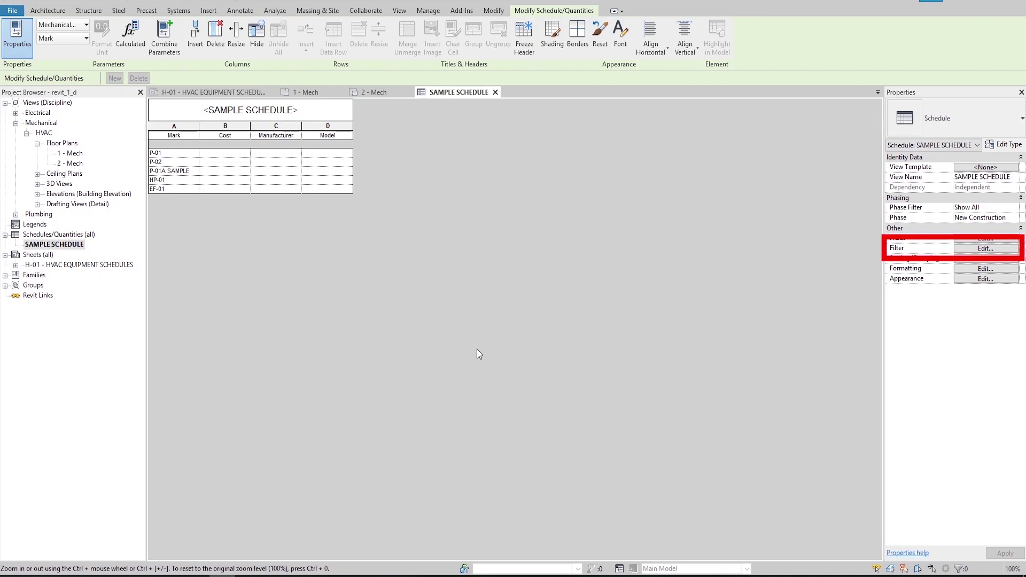
pyautogui.click(987, 250)
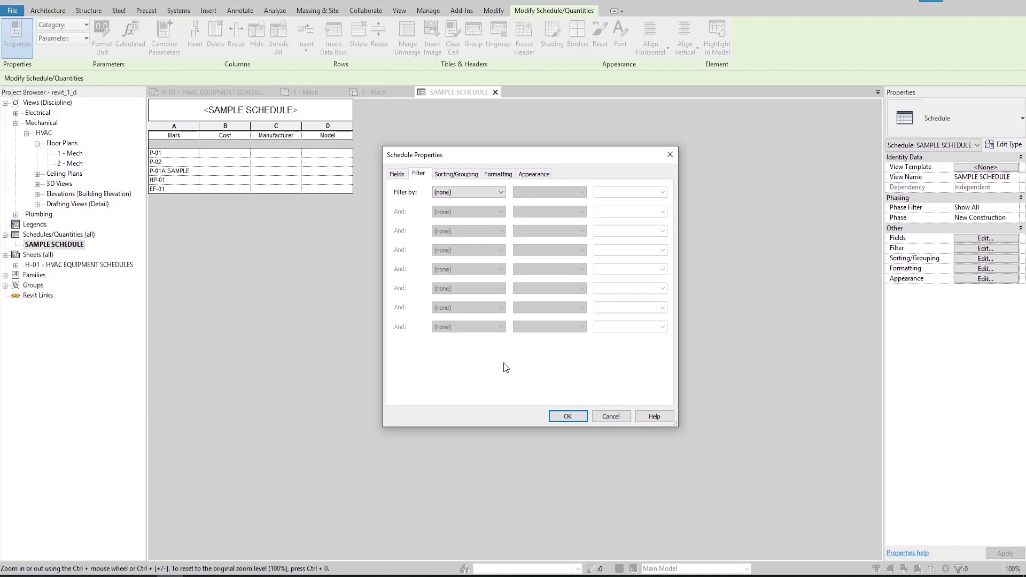
pyautogui.click(467, 192)
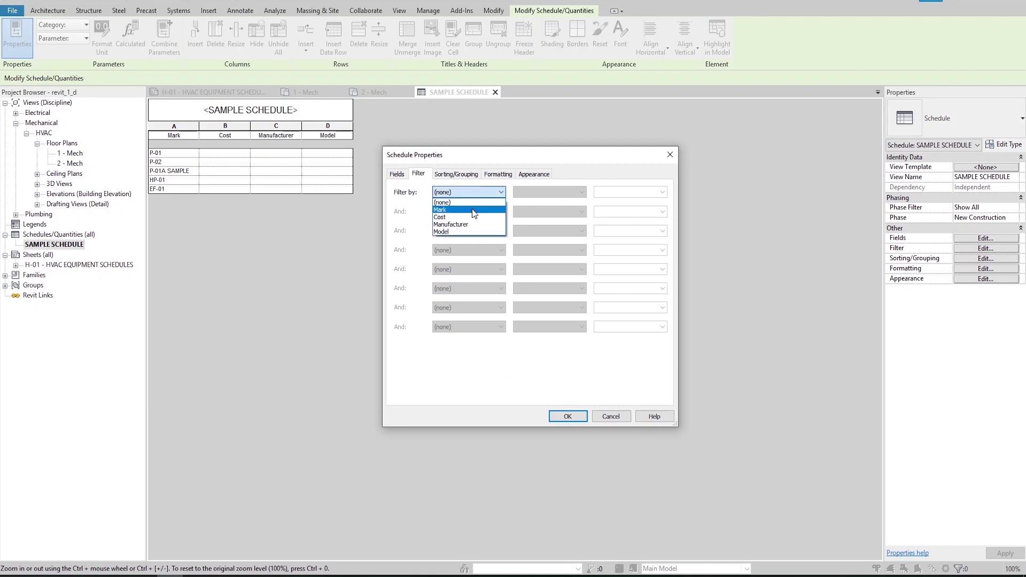
pyautogui.click(473, 210)
pyautogui.click(551, 192)
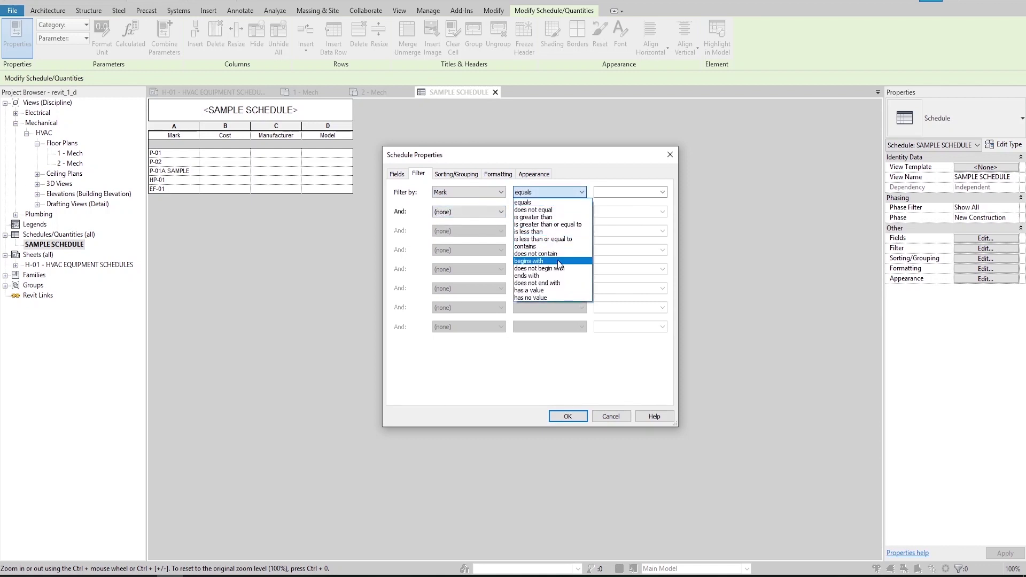
pyautogui.click(559, 262)
pyautogui.click(624, 193)
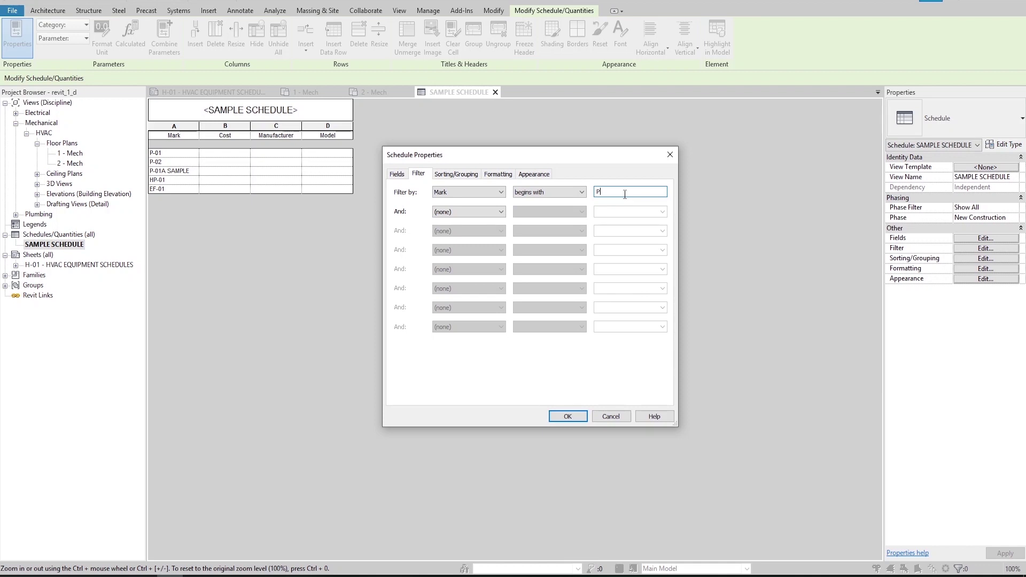
pyautogui.press('BackSpace')
pyautogui.press('BackSpace')
pyautogui.write('P')
pyautogui.click(557, 415)
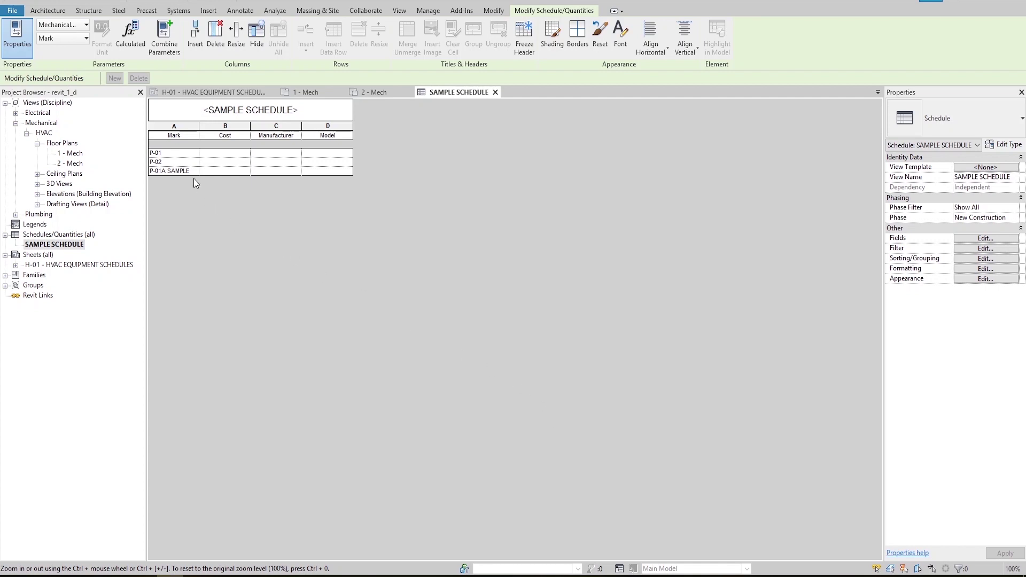
# Step: Change the P-01 mark in the schedule to FP-01 and check its tag in the 1 - Mech floor plan
pyautogui.click(175, 152)
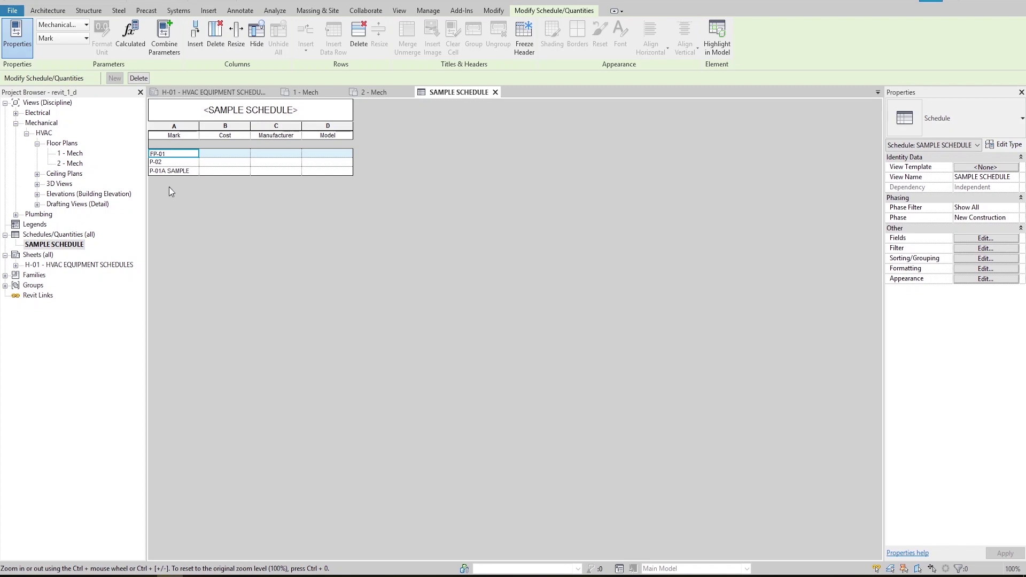
pyautogui.press('Delete')
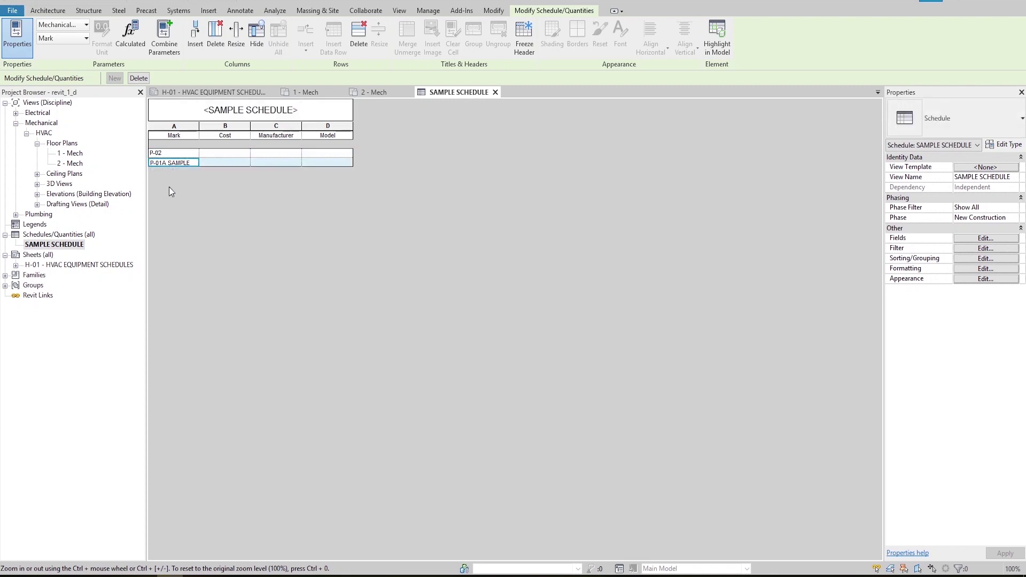
pyautogui.doubleClick(71, 153)
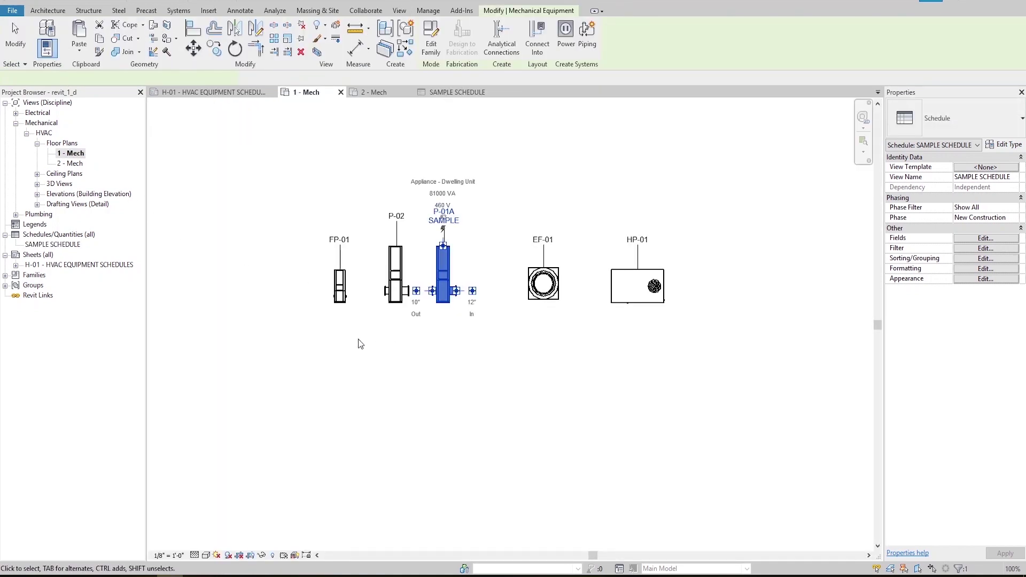
# Step: Set the Mark of the FP-01 pump in the plan to P-01 and return to SAMPLE SCHEDULE
pyautogui.click(341, 303)
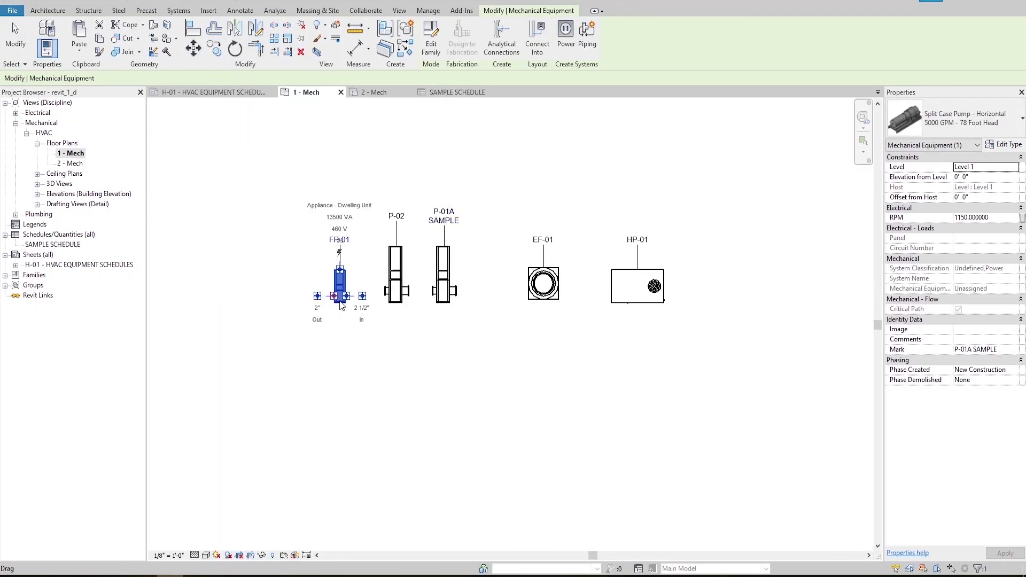
pyautogui.click(958, 350)
pyautogui.press('BackSpace')
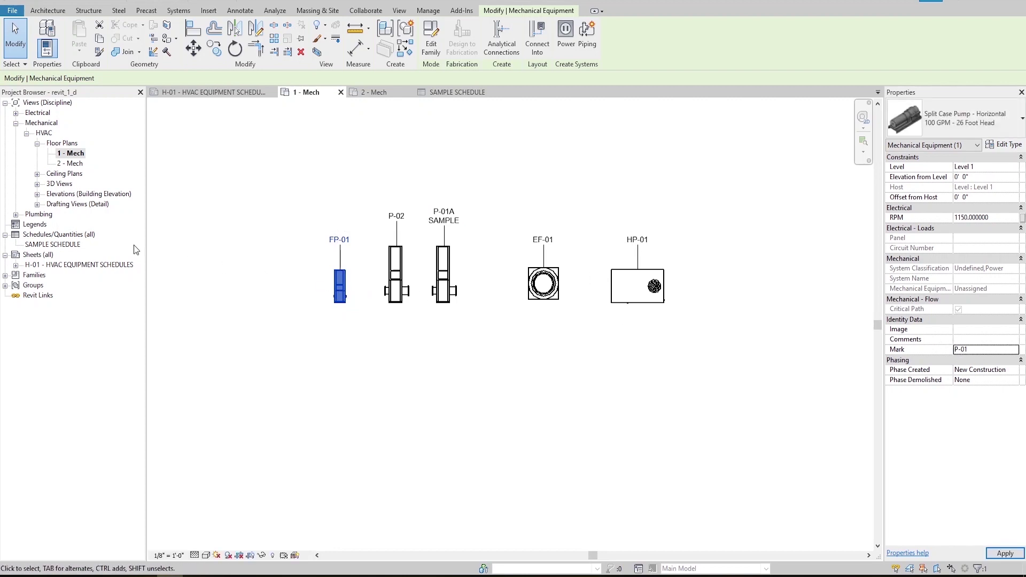
pyautogui.doubleClick(69, 244)
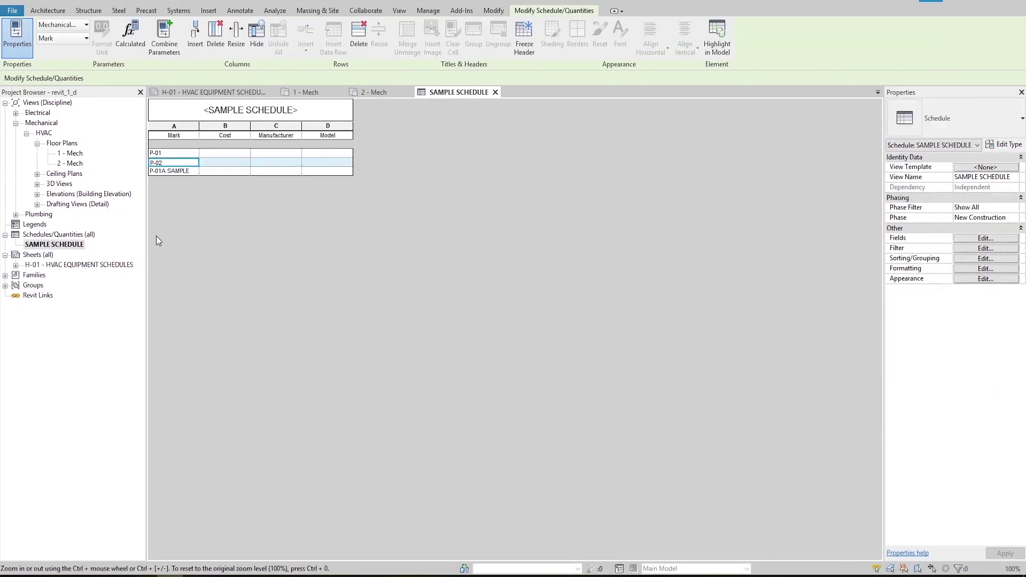
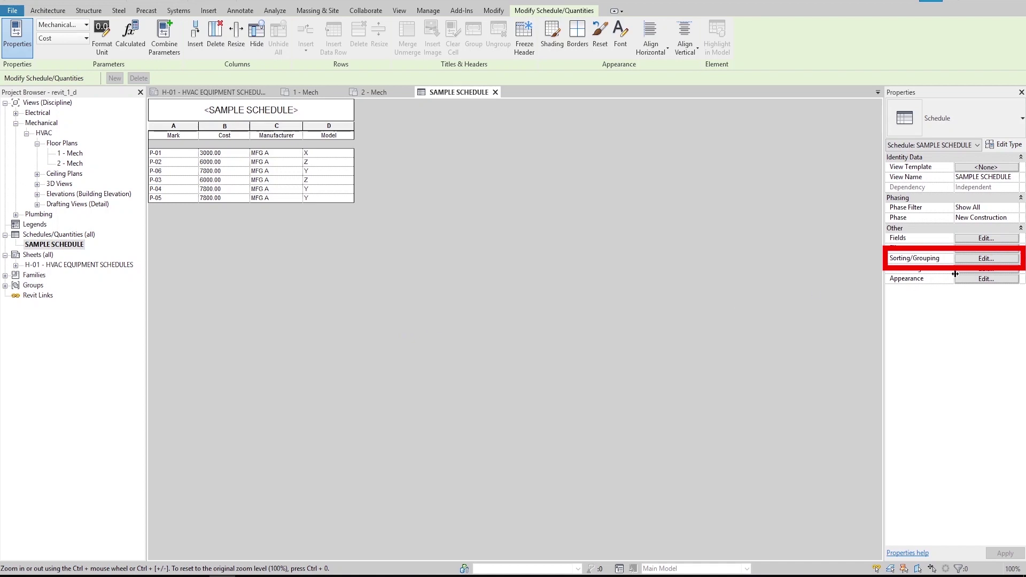
# Step: Sort the schedule by Mark in ascending order
pyautogui.click(976, 258)
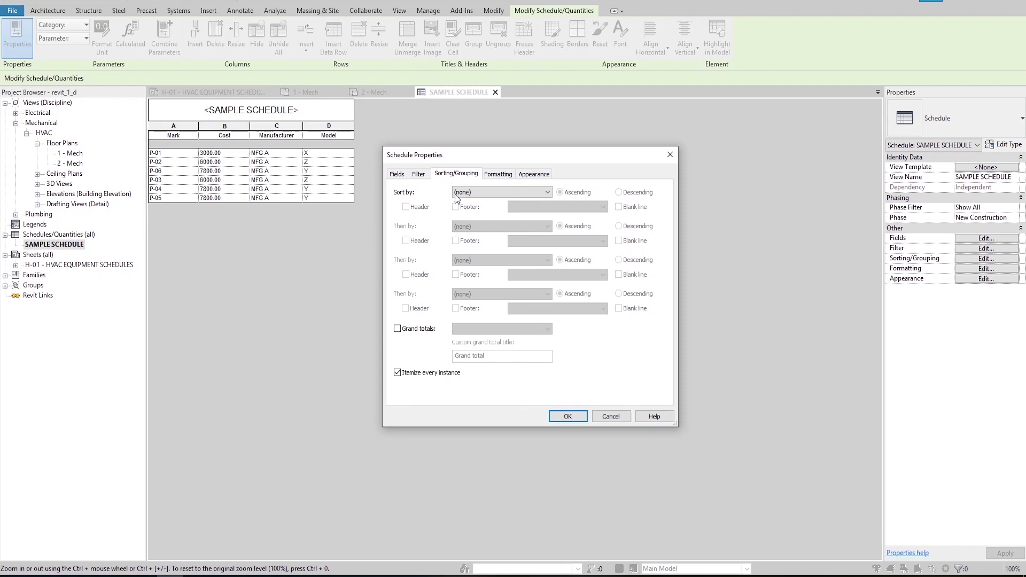
pyautogui.click(491, 191)
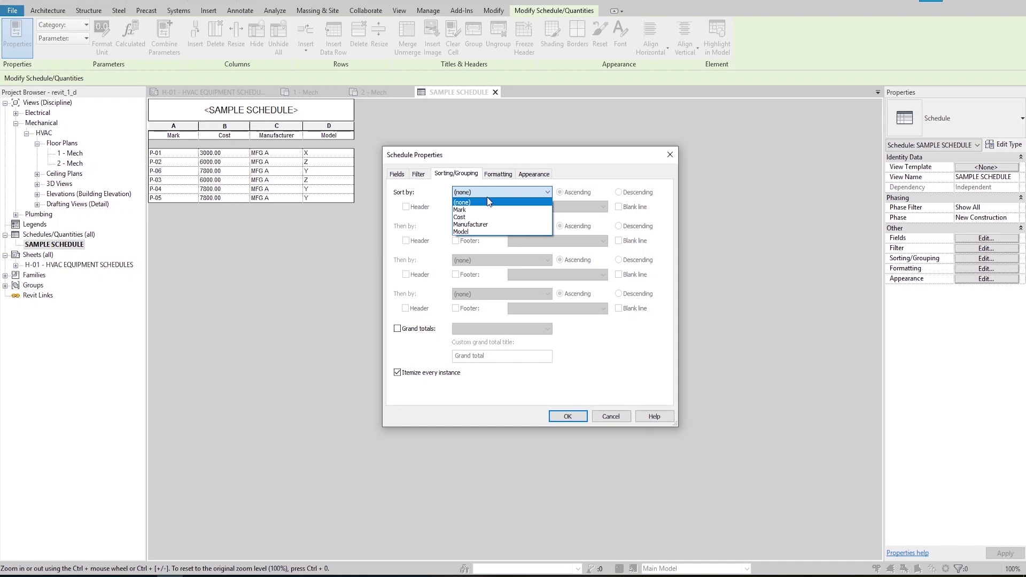
pyautogui.click(461, 210)
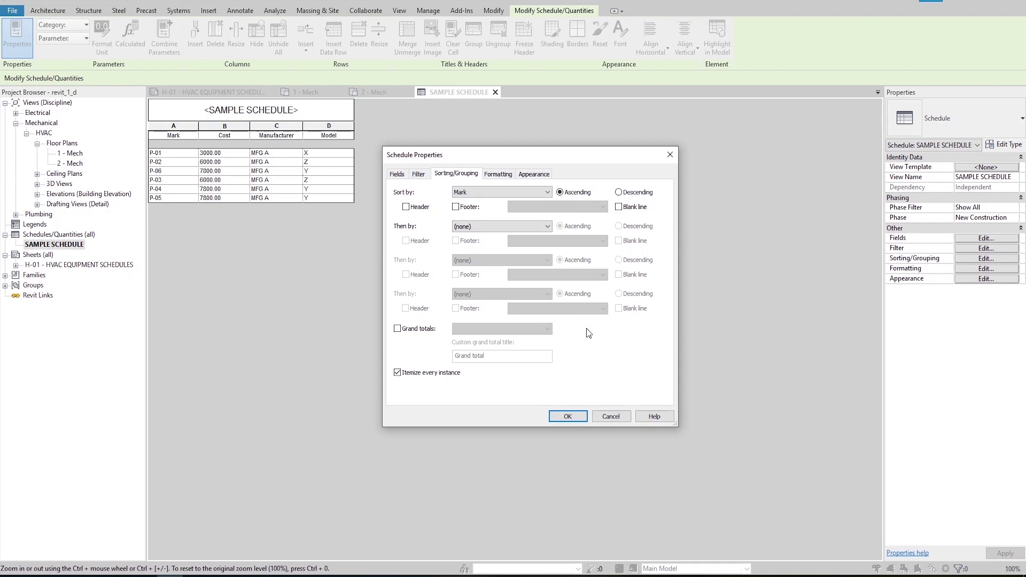
pyautogui.click(561, 417)
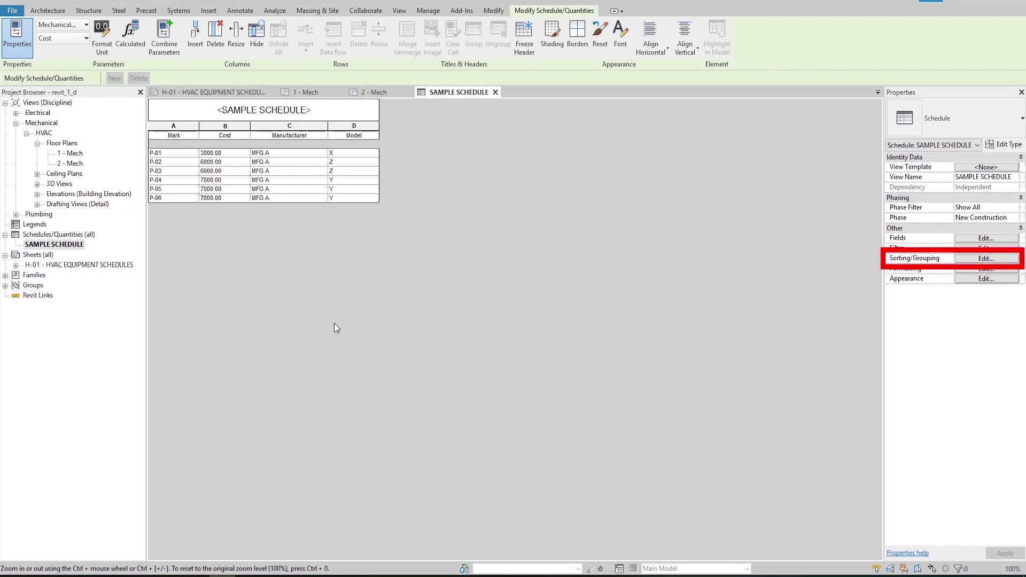
# Step: Sort the schedule by Model with a title, count, and totals footer, and by Mark as the second ascending level
pyautogui.click(709, 305)
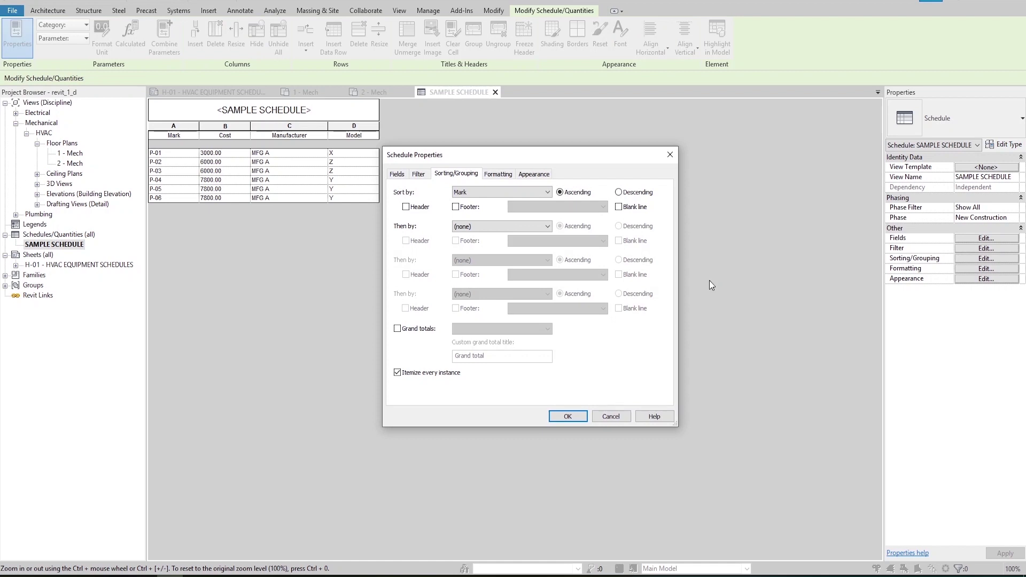
pyautogui.click(507, 190)
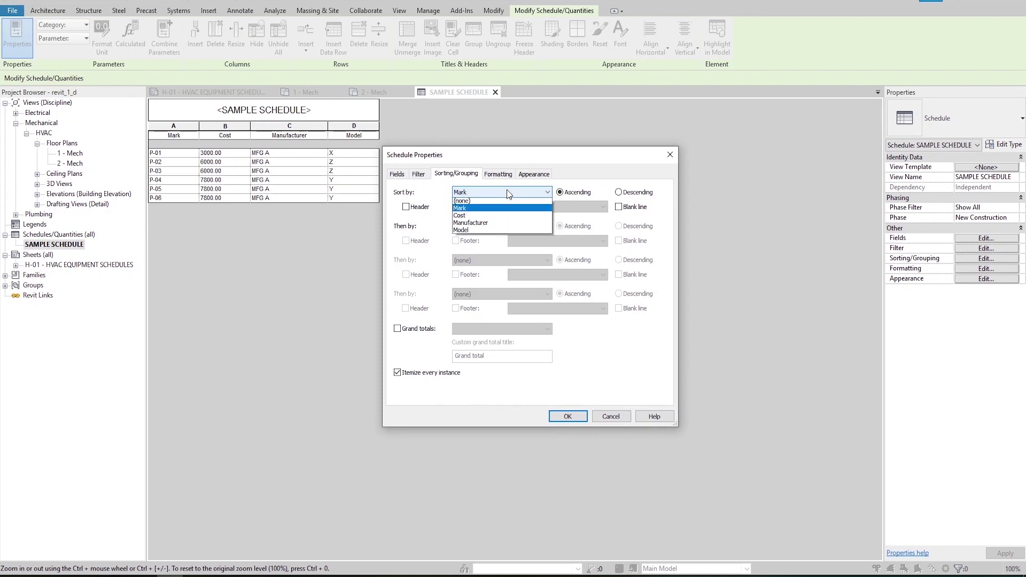
pyautogui.click(478, 232)
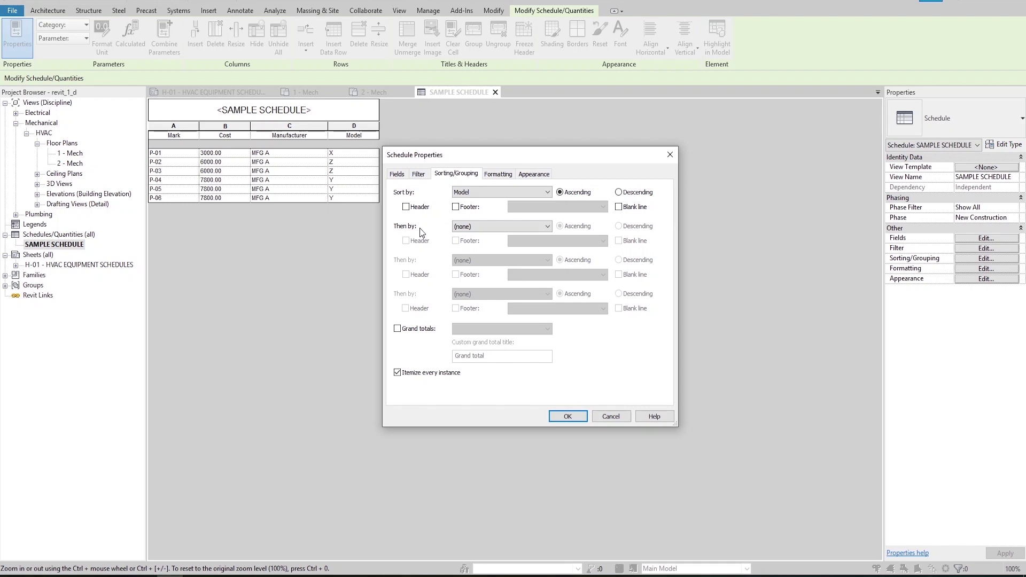
pyautogui.click(456, 207)
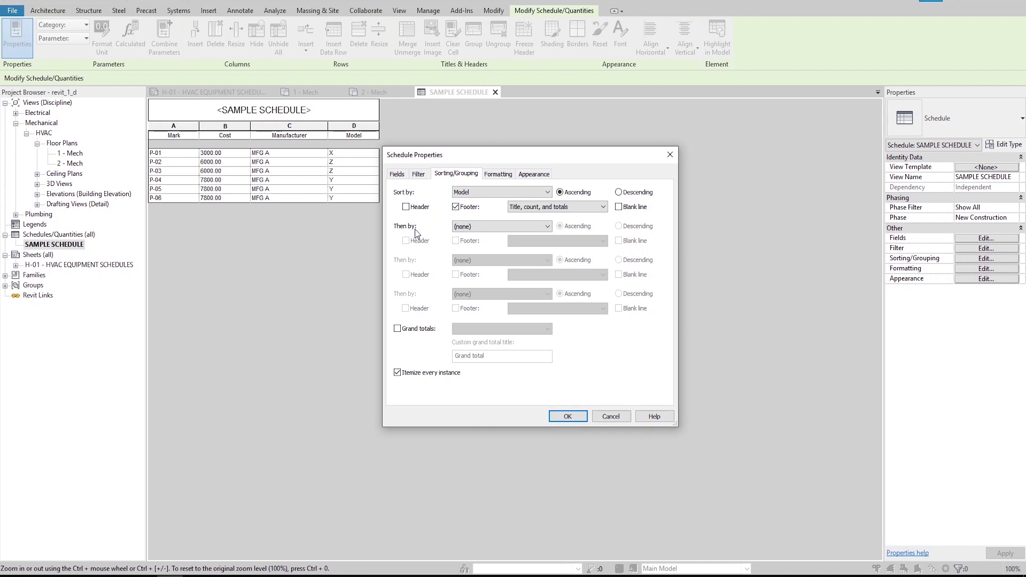
pyautogui.click(515, 226)
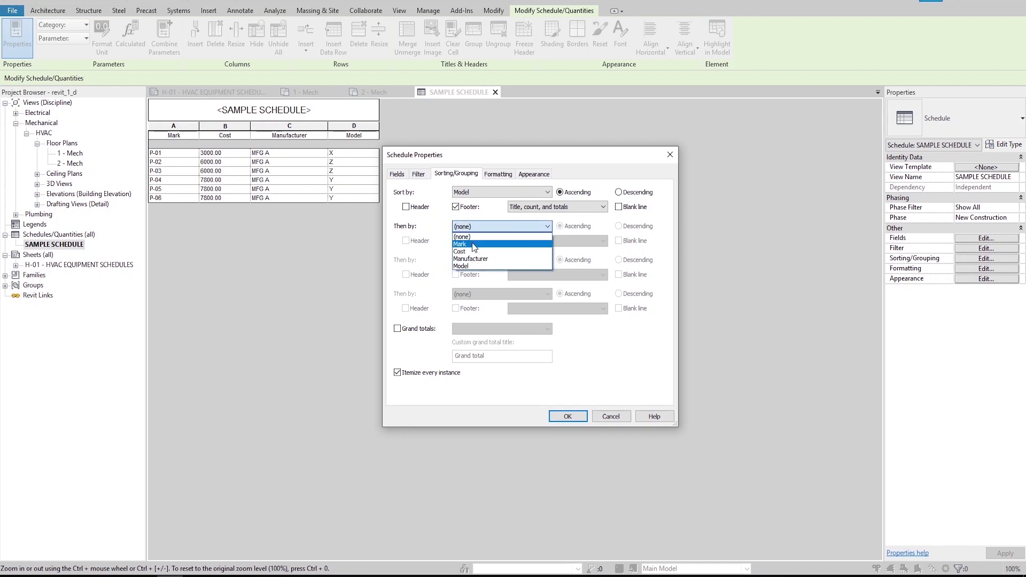
pyautogui.click(474, 247)
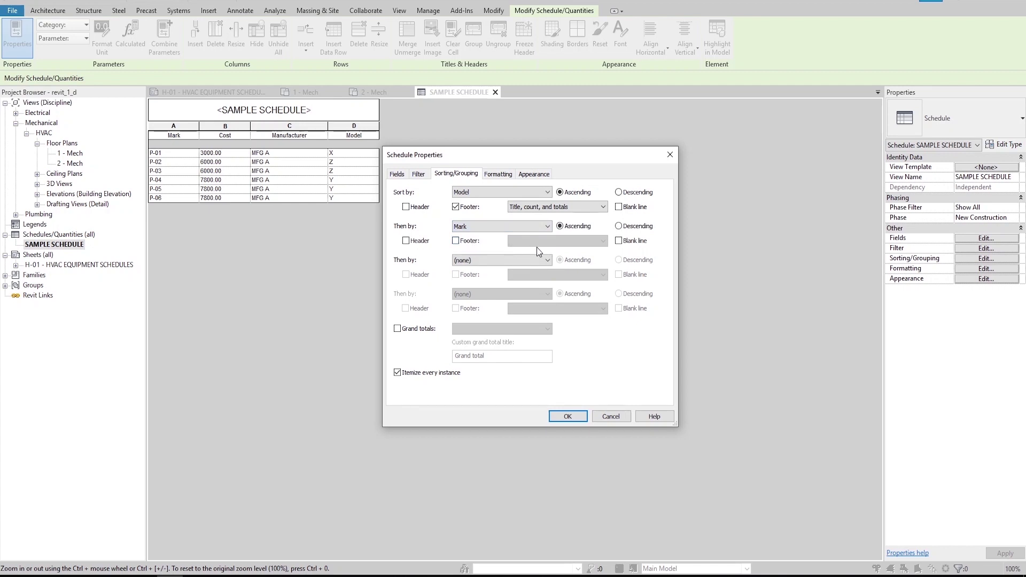
pyautogui.click(559, 418)
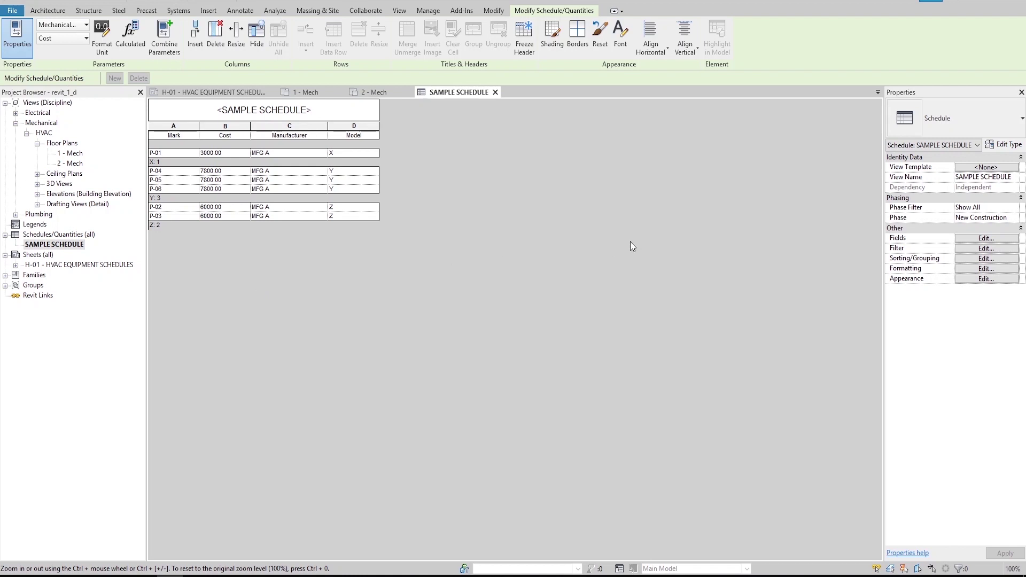
# Step: Clear the second sorting level and turn off itemizing every instance in the schedule
pyautogui.click(983, 261)
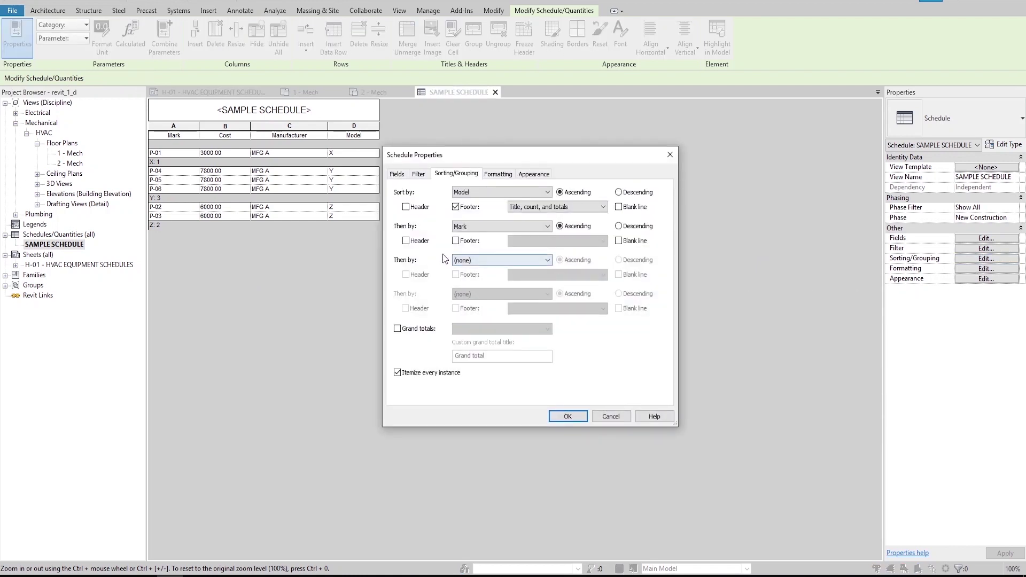
pyautogui.click(462, 229)
pyautogui.click(461, 236)
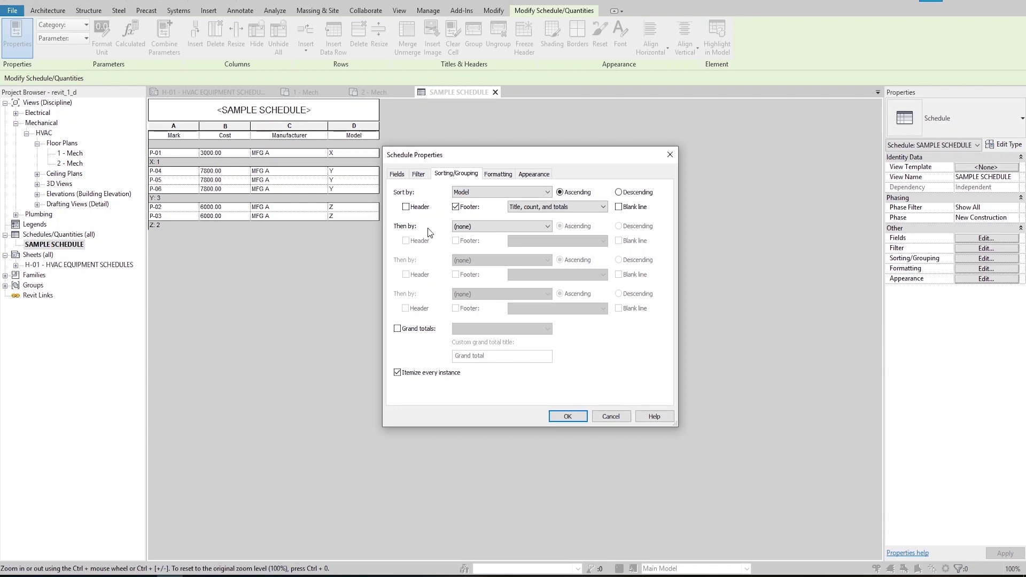
pyautogui.click(409, 378)
pyautogui.click(563, 418)
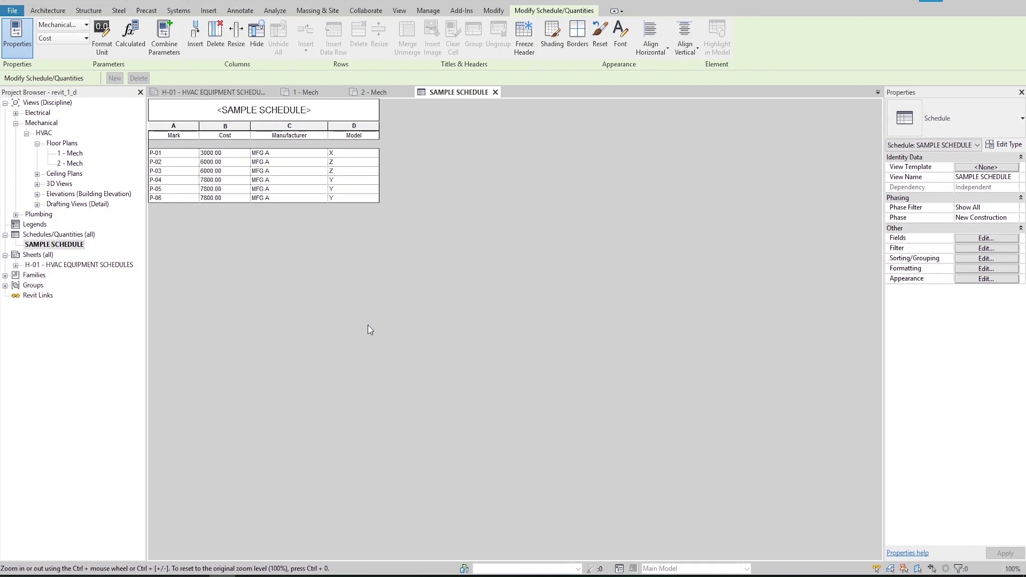
# Step: Add grand totals to the schedule with title, count, and totals, using the custom title Pump Quantity
pyautogui.click(987, 260)
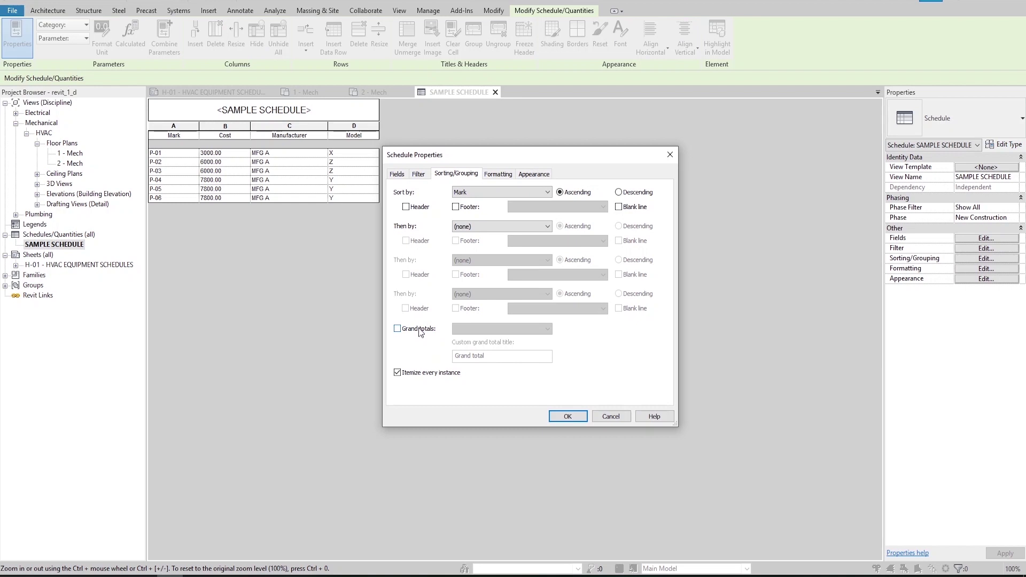
pyautogui.click(420, 331)
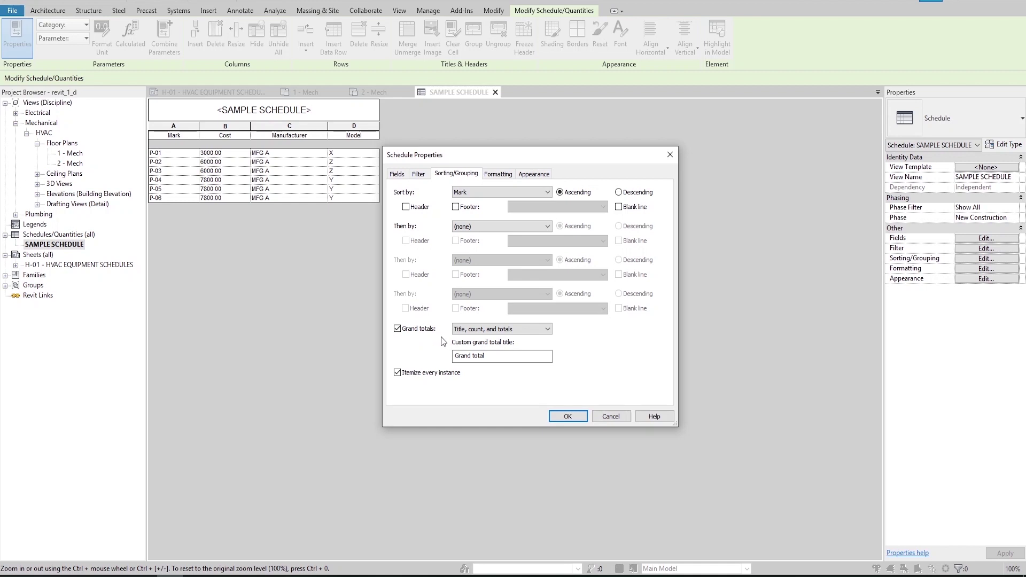
pyautogui.moveTo(506, 356); pyautogui.dragTo(443, 354)
pyautogui.write('Pump Quantity')
pyautogui.click(565, 416)
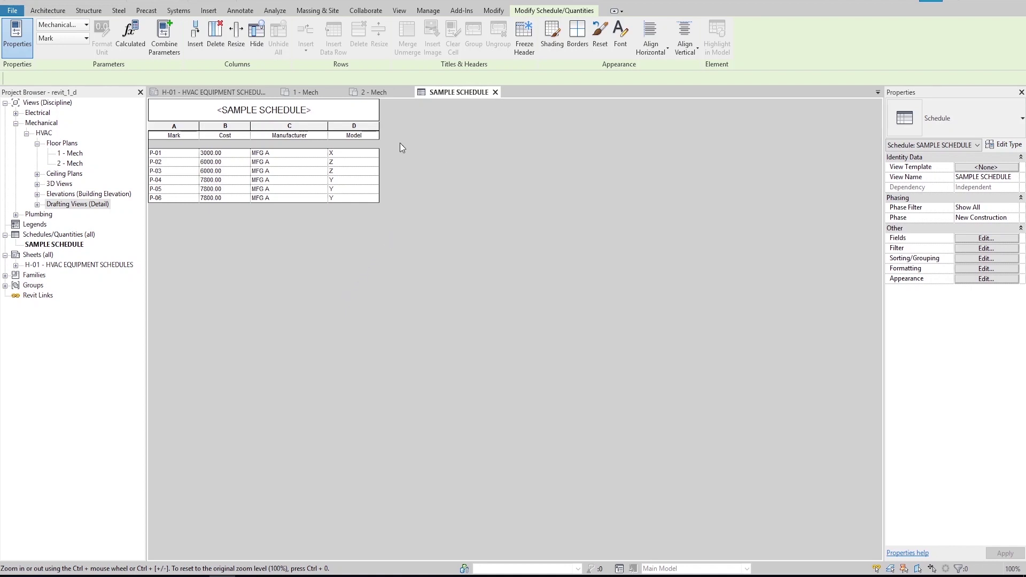
# Step: Rename the schedule by changing its title to PUMP SCHEDULE
pyautogui.click(362, 109)
pyautogui.click(362, 109)
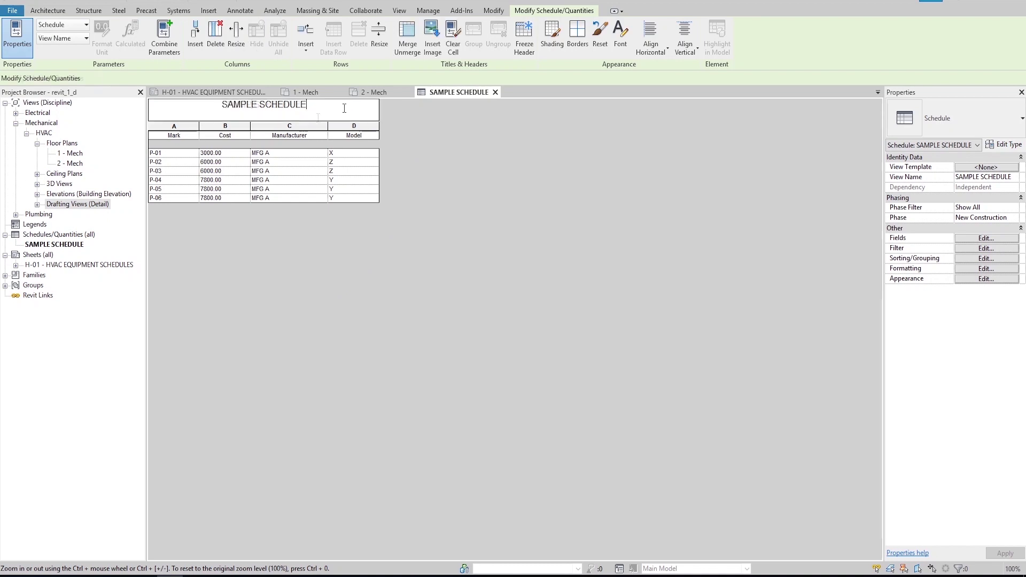
pyautogui.write('PUMP SCHEDULE')
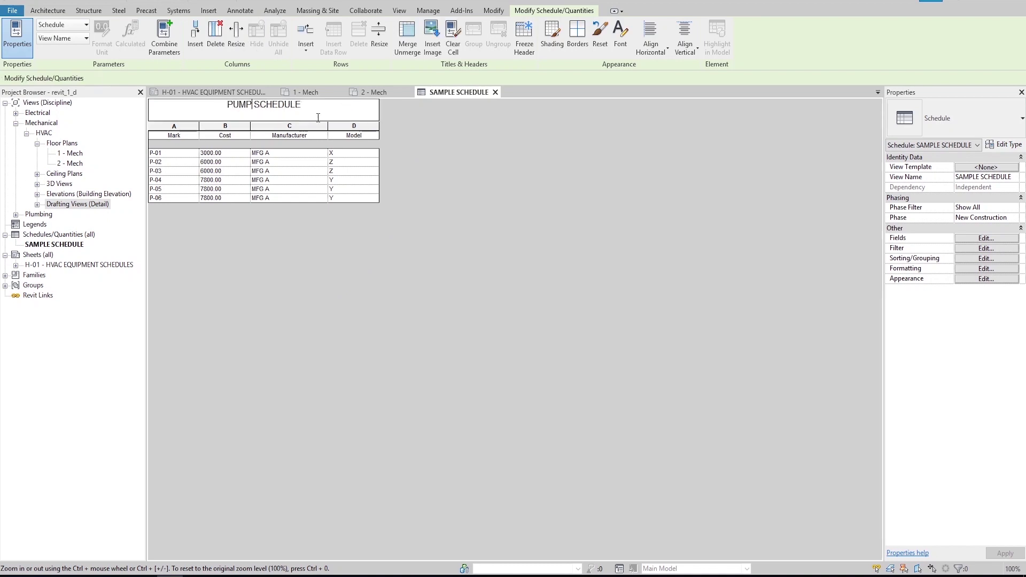
pyautogui.click(401, 167)
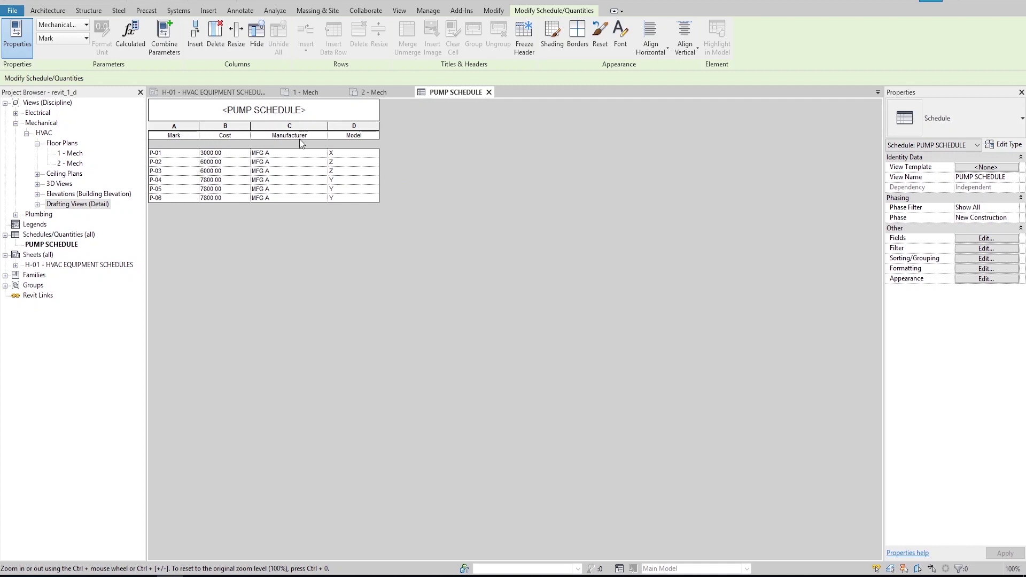
# Step: Rename the four column headings to EQUIPMENT TAG, COST, MANUFACTURER and MODEL
pyautogui.doubleClick(192, 137)
pyautogui.write('EQUIPMENT TAG')
pyautogui.doubleClick(241, 136)
pyautogui.write('COST')
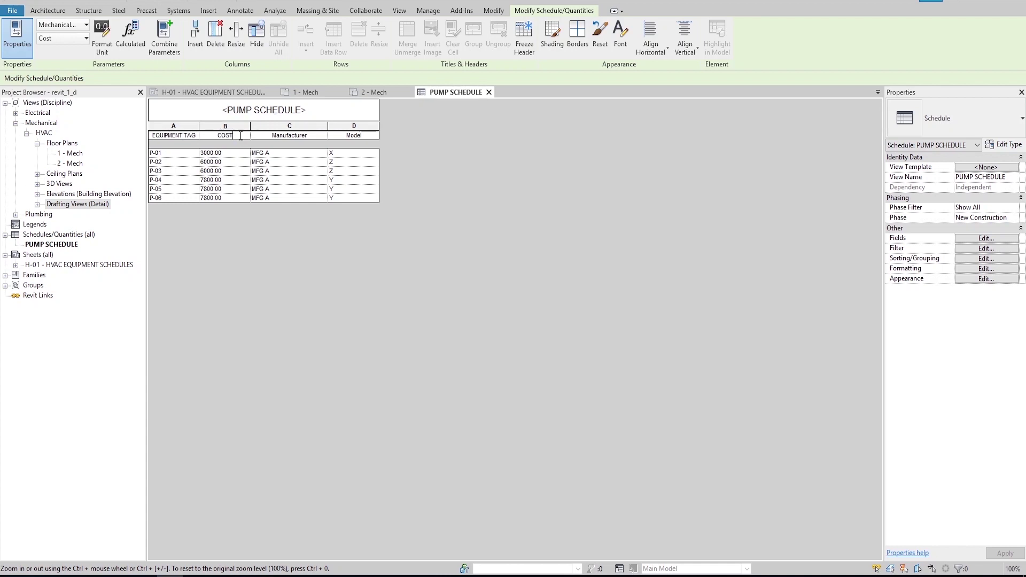
pyautogui.doubleClick(312, 137)
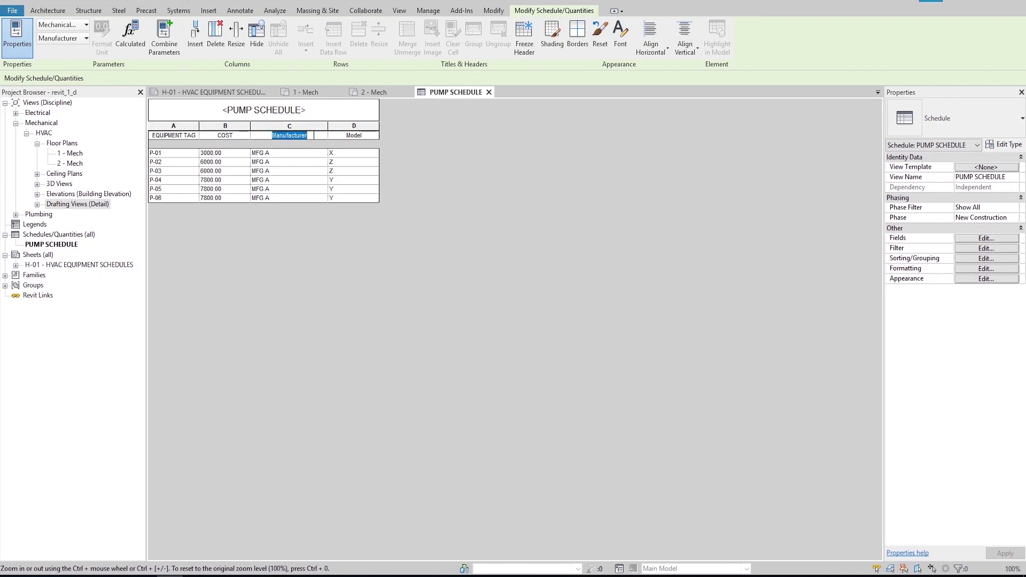
pyautogui.write('MANUFACTURER')
pyautogui.press('Tab')
pyautogui.write('MODEL')
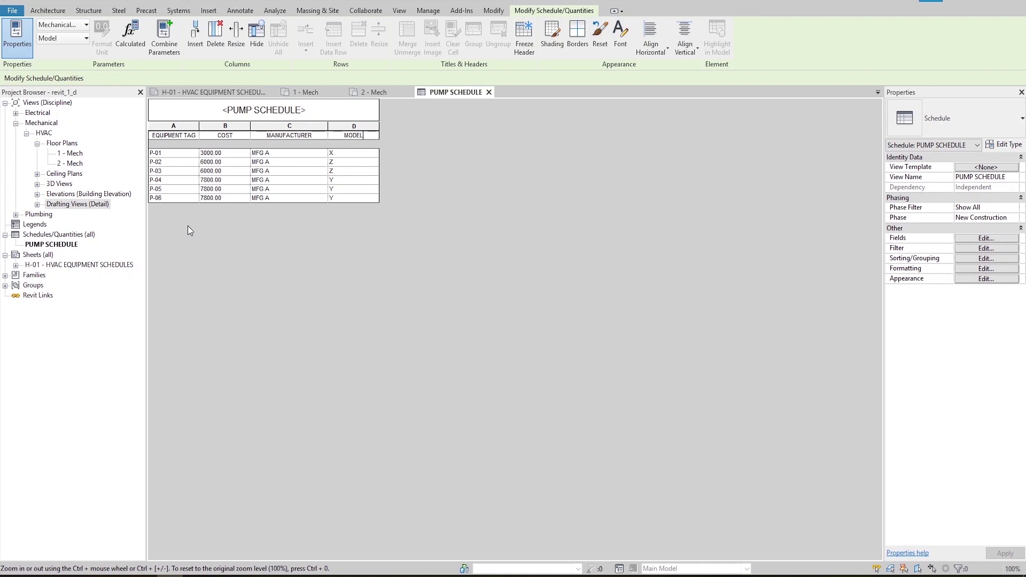
# Step: Align the EQUIPMENT TAG column to the center horizontally and to the middle vertically
pyautogui.click(179, 127)
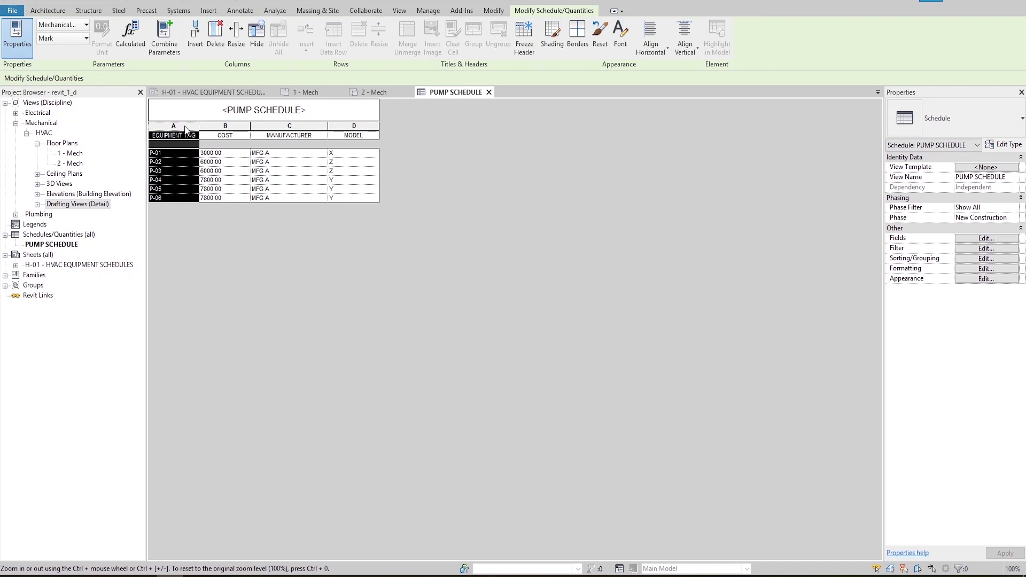
pyautogui.click(654, 46)
pyautogui.click(662, 93)
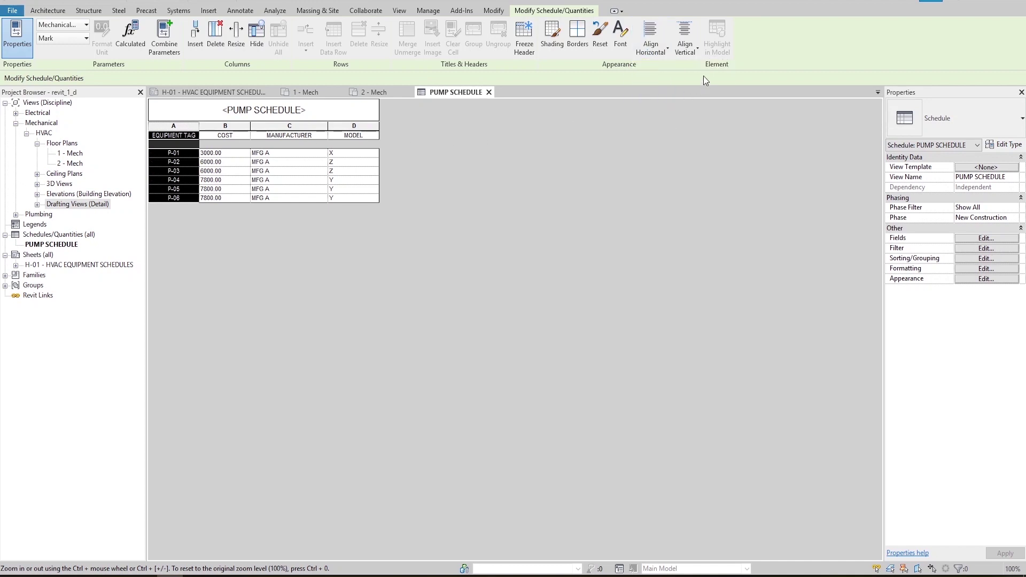
pyautogui.click(692, 47)
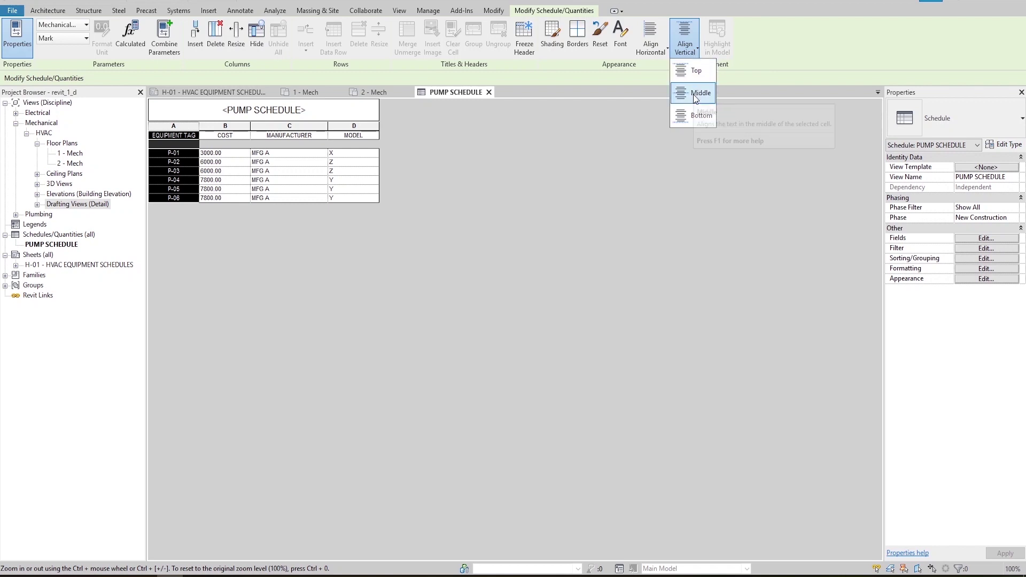
pyautogui.click(697, 94)
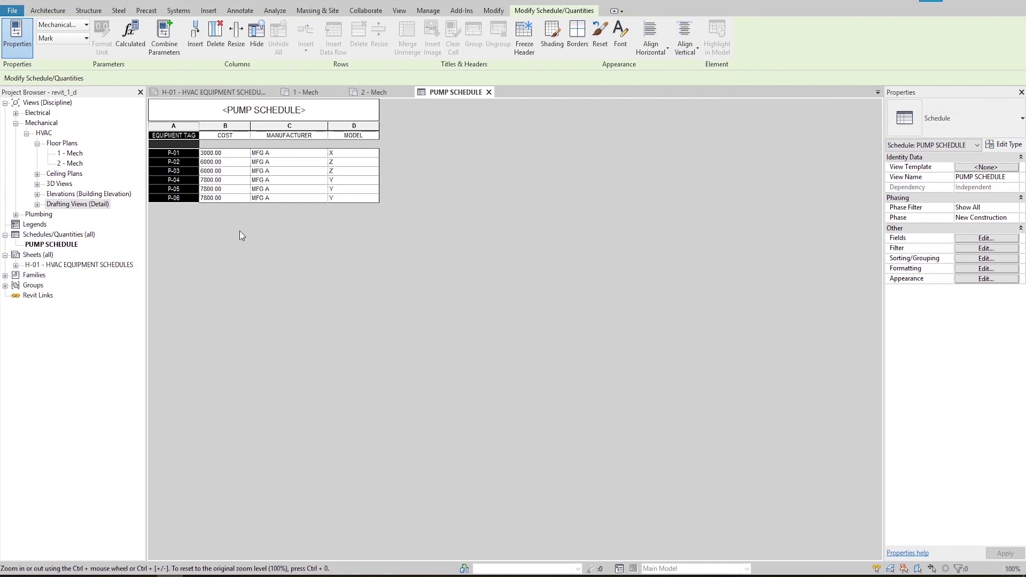
# Step: Align the COST, MANUFACTURER and MODEL columns together to the center horizontally and to the middle vertically
pyautogui.click(226, 127)
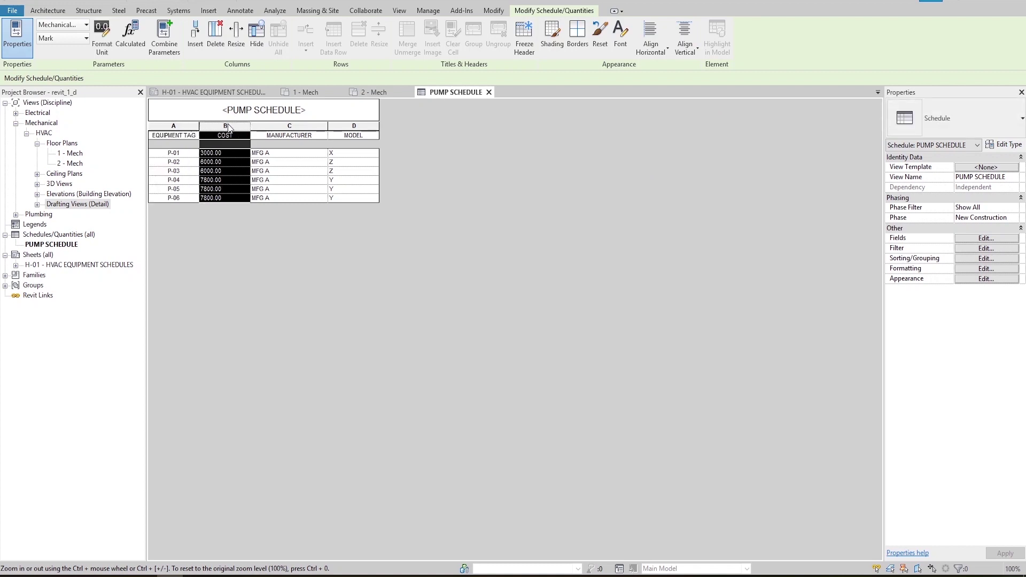
pyautogui.moveTo(229, 128); pyautogui.dragTo(357, 129)
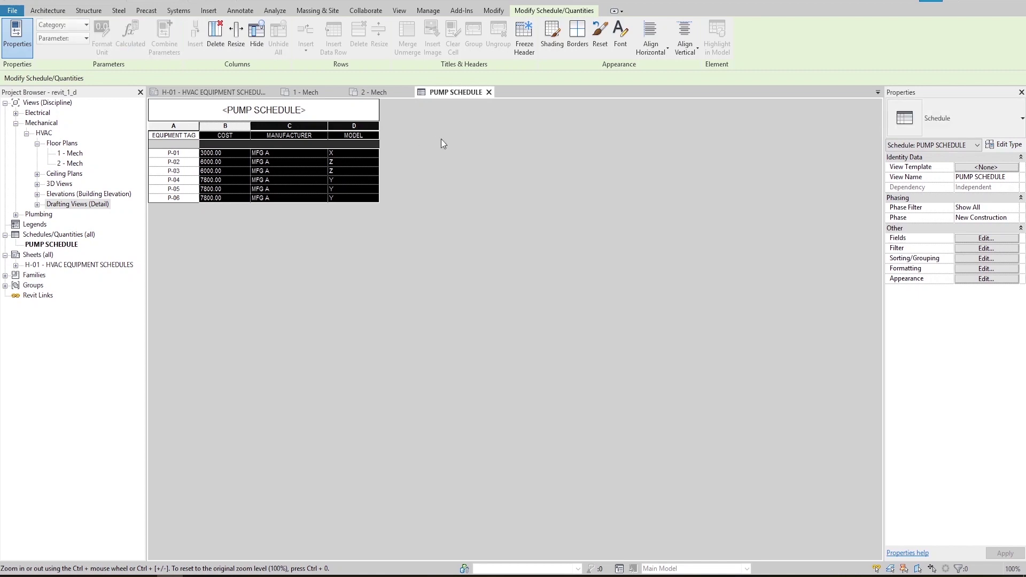
pyautogui.click(651, 40)
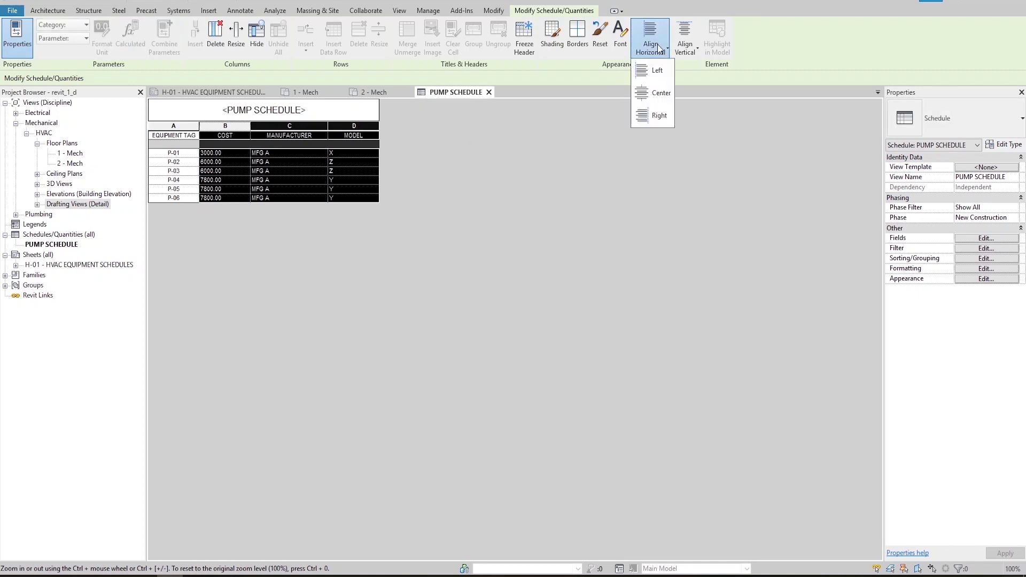
pyautogui.click(660, 94)
pyautogui.click(691, 40)
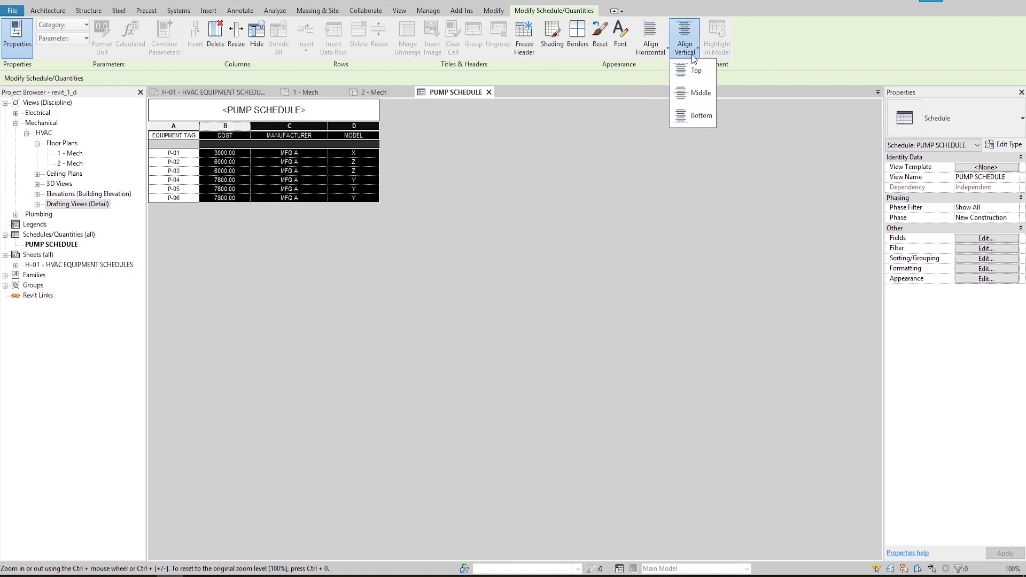
pyautogui.click(692, 93)
pyautogui.click(454, 177)
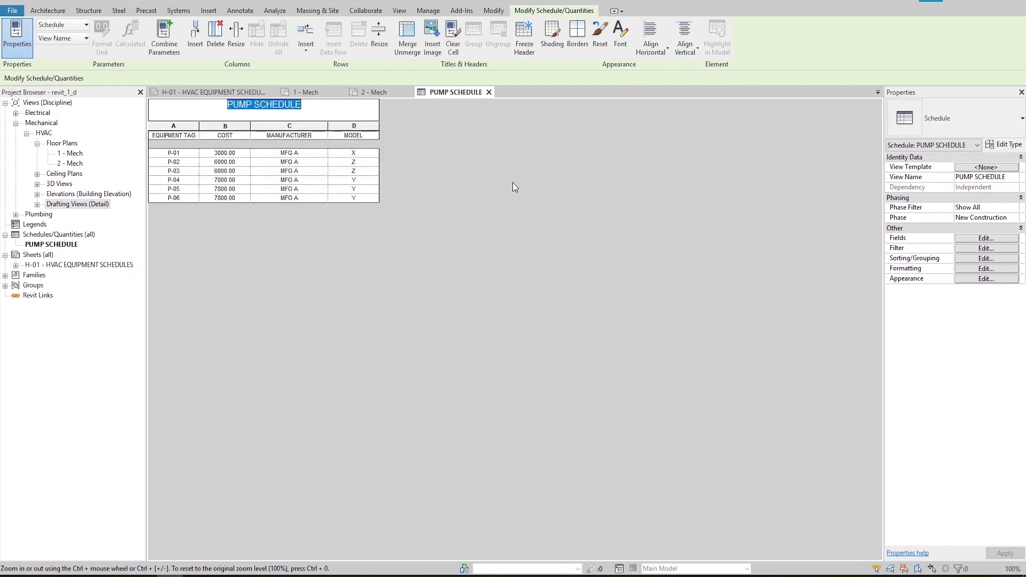
# Step: Change the Mark field's heading to EQUIPMENT NUMBER in the formatting settings and widen its column to fit the text
pyautogui.click(969, 271)
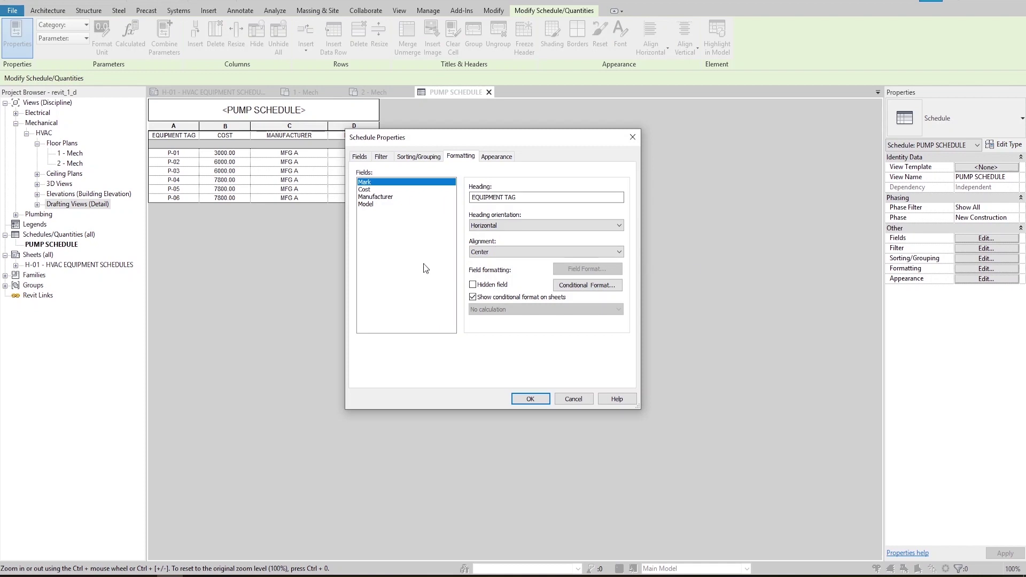
pyautogui.click(515, 199)
pyautogui.moveTo(516, 199); pyautogui.dragTo(506, 198)
pyautogui.write('NUMBER')
pyautogui.click(531, 400)
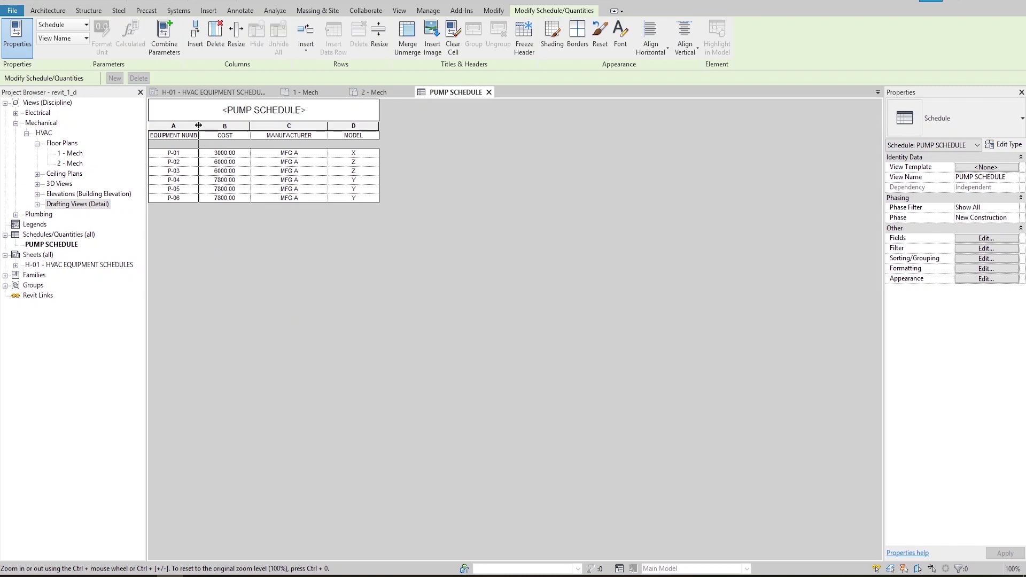
pyautogui.moveTo(199, 125); pyautogui.dragTo(220, 125)
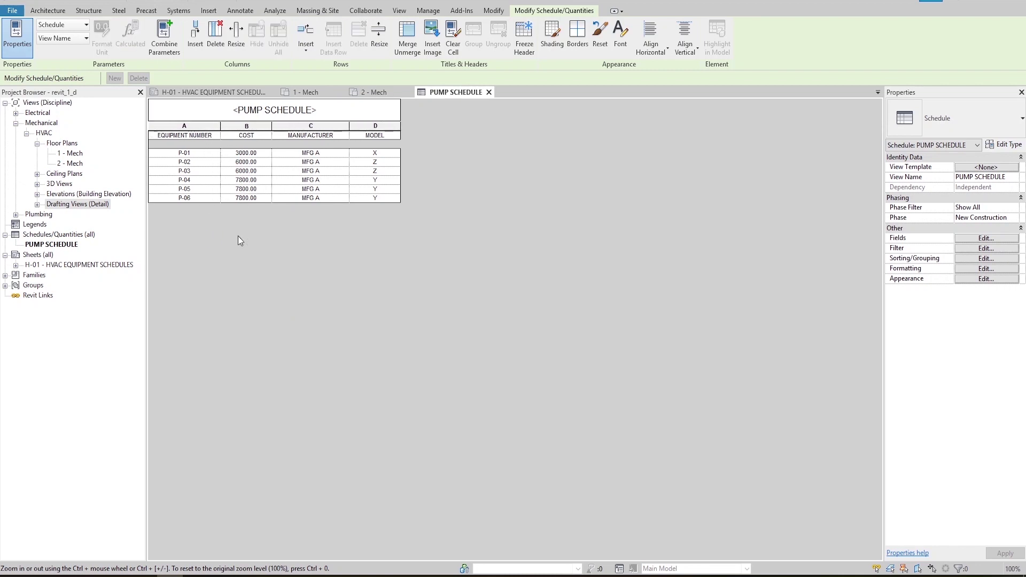
# Step: Try the Vertical heading orientation for the Mark field and set it back to Horizontal
pyautogui.click(967, 269)
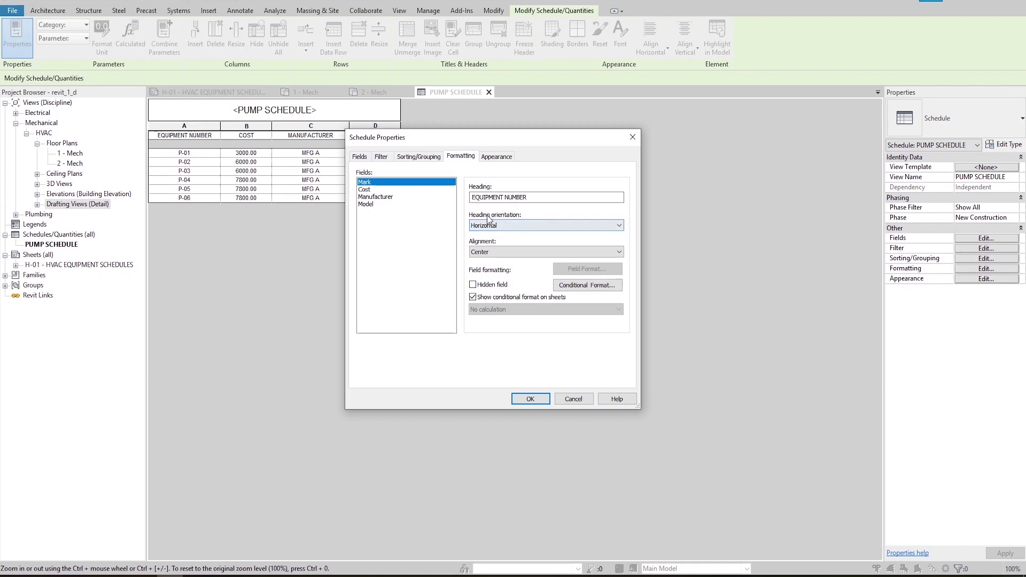
pyautogui.click(522, 225)
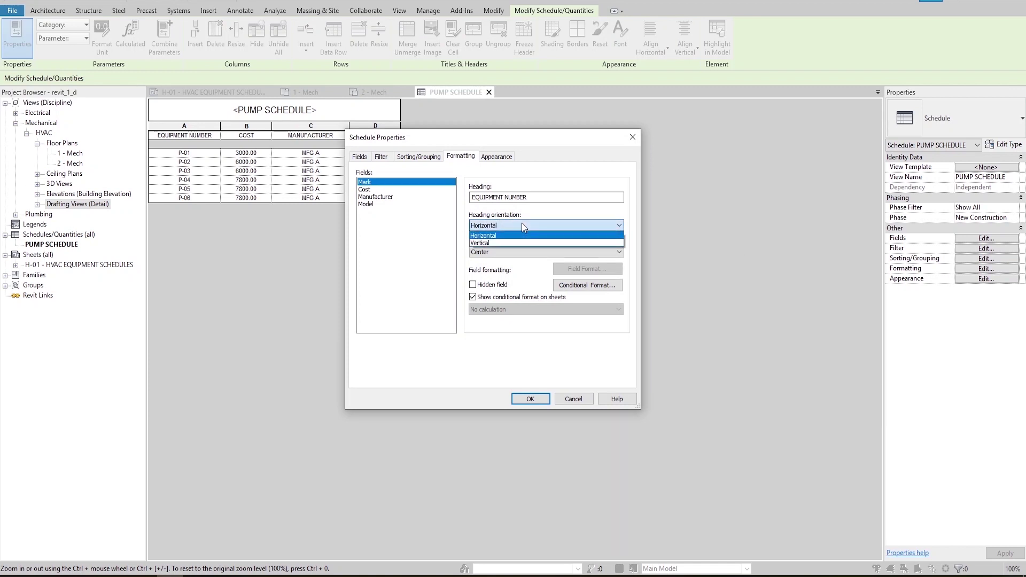
pyautogui.click(499, 241)
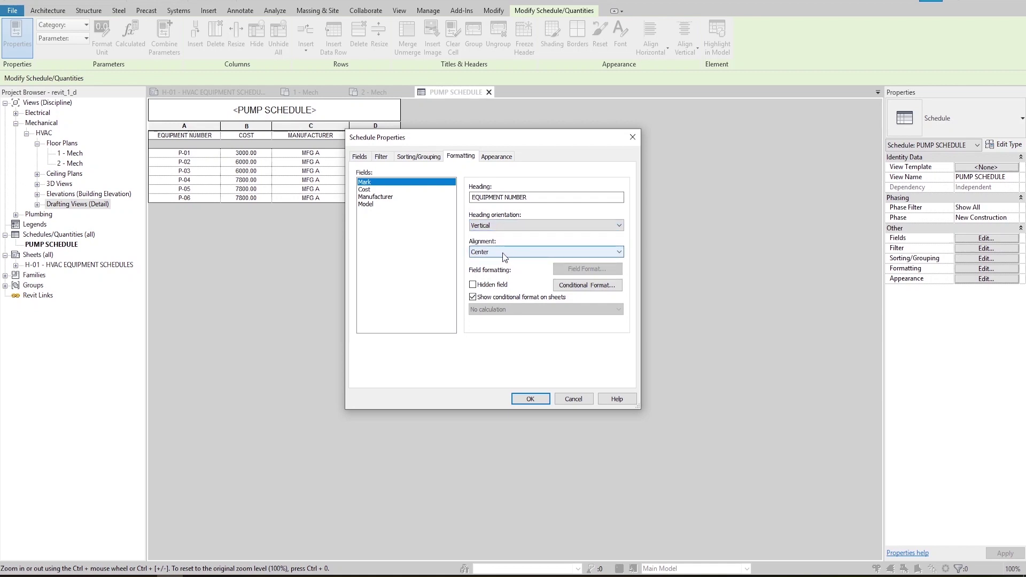
pyautogui.click(508, 226)
pyautogui.click(502, 234)
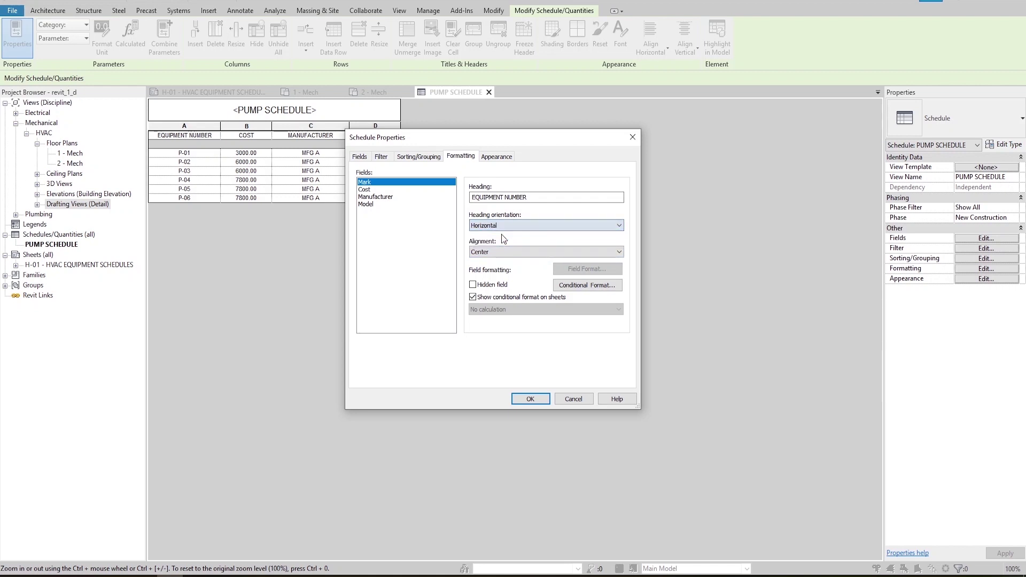
pyautogui.click(541, 400)
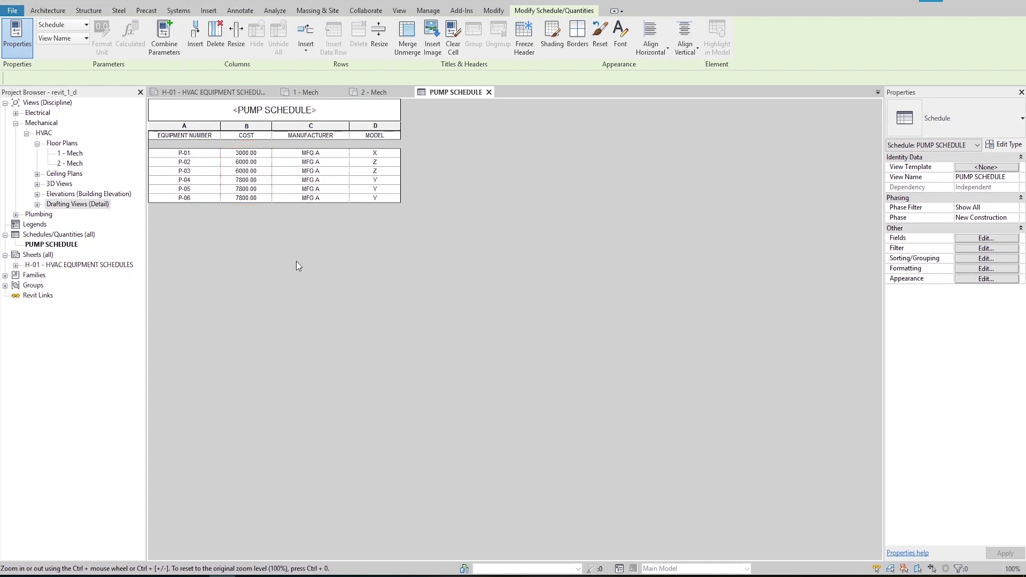
# Step: Override the project settings in the Cost field's format and set its rounding to 2 decimal places
pyautogui.click(986, 268)
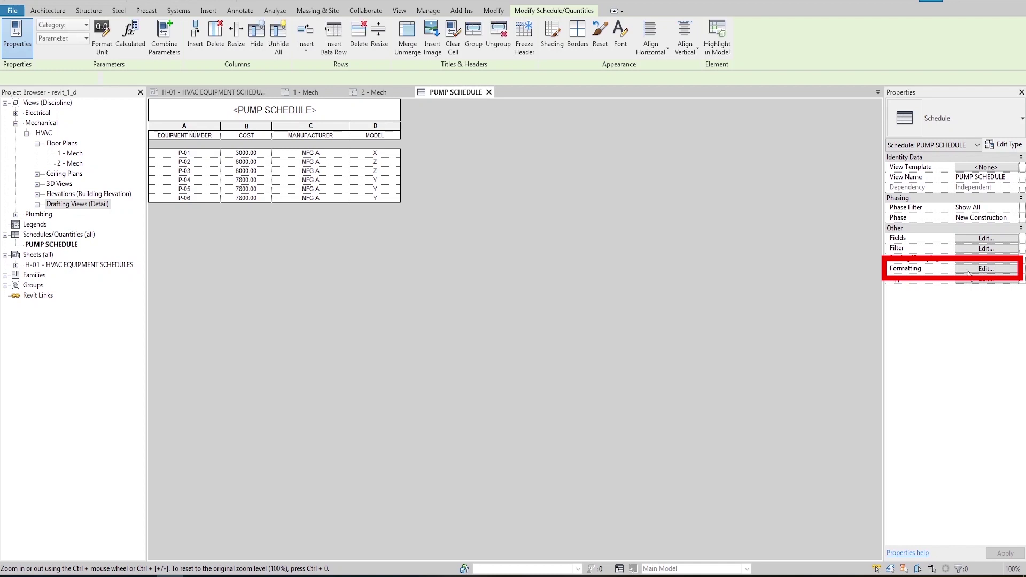
pyautogui.click(987, 268)
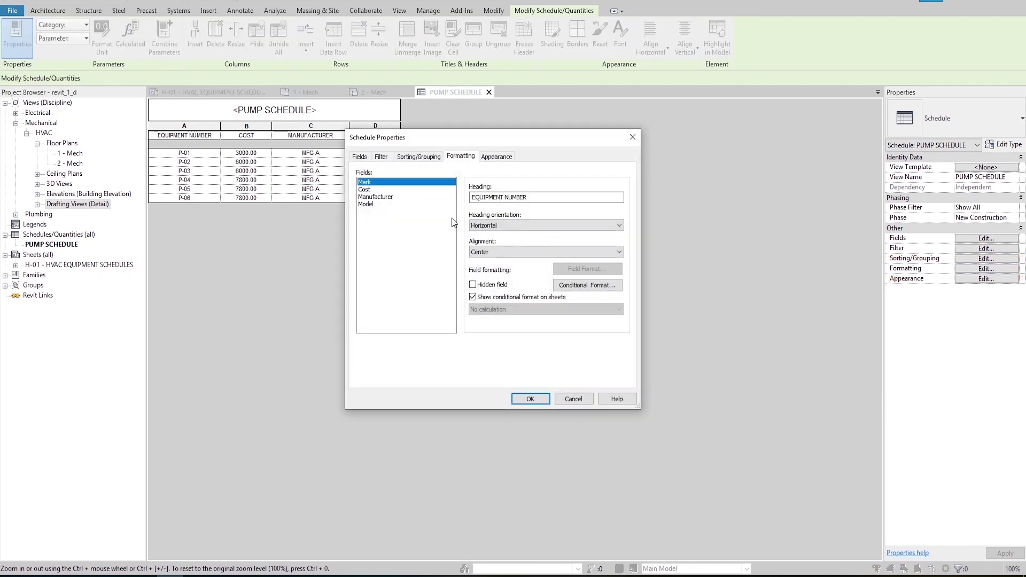
pyautogui.click(371, 191)
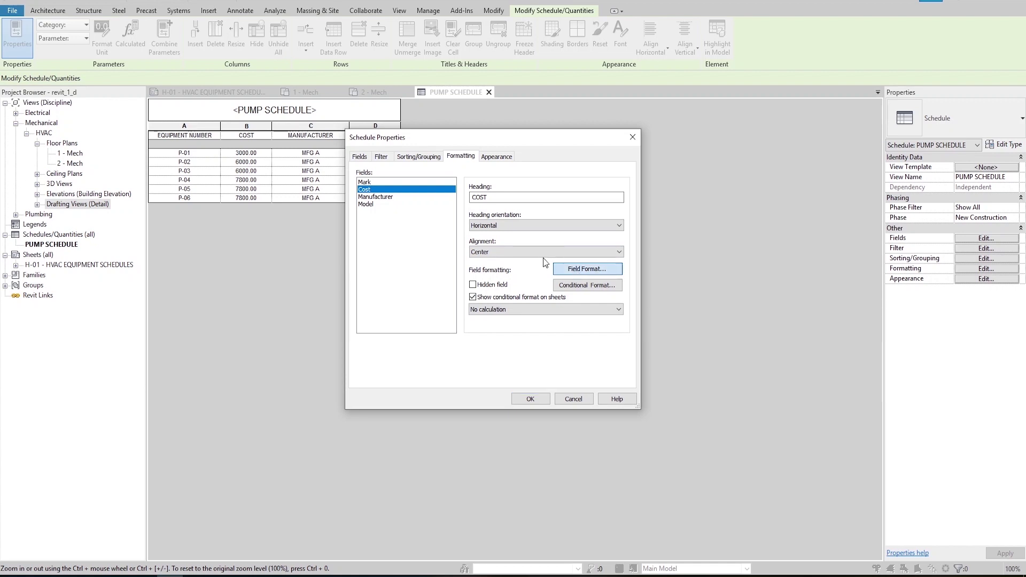
pyautogui.click(578, 274)
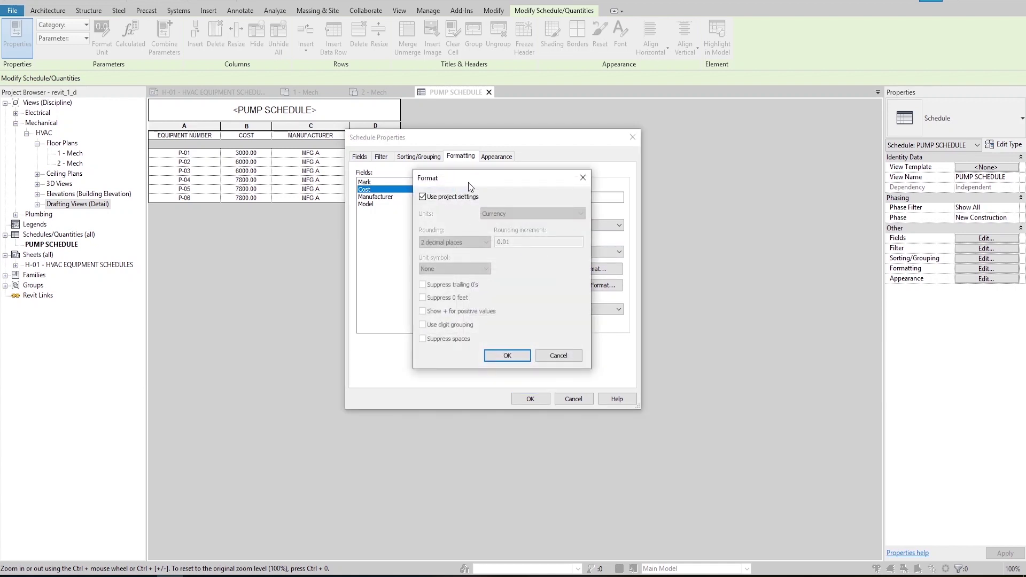
pyautogui.moveTo(468, 181); pyautogui.dragTo(471, 191)
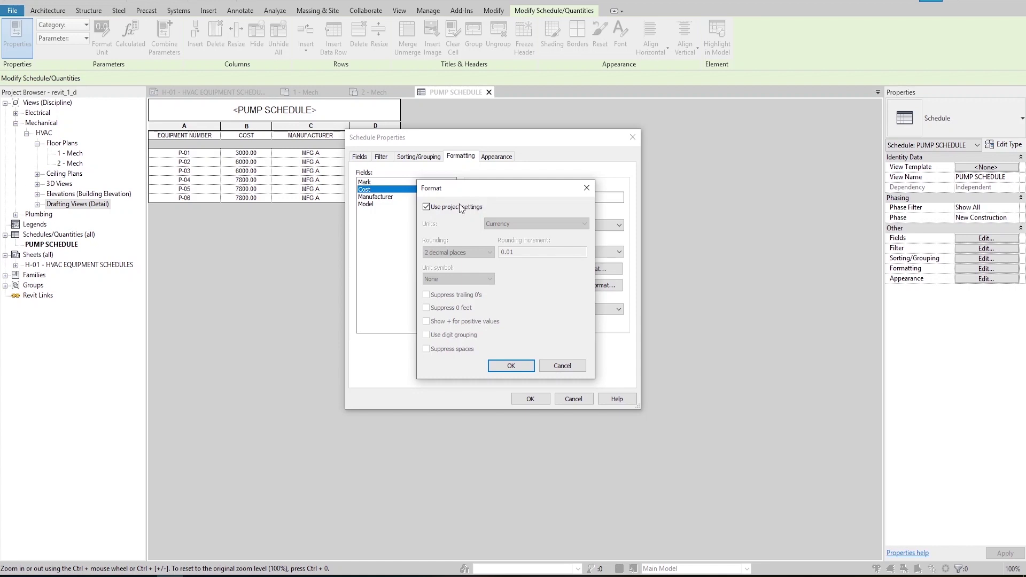
pyautogui.click(426, 207)
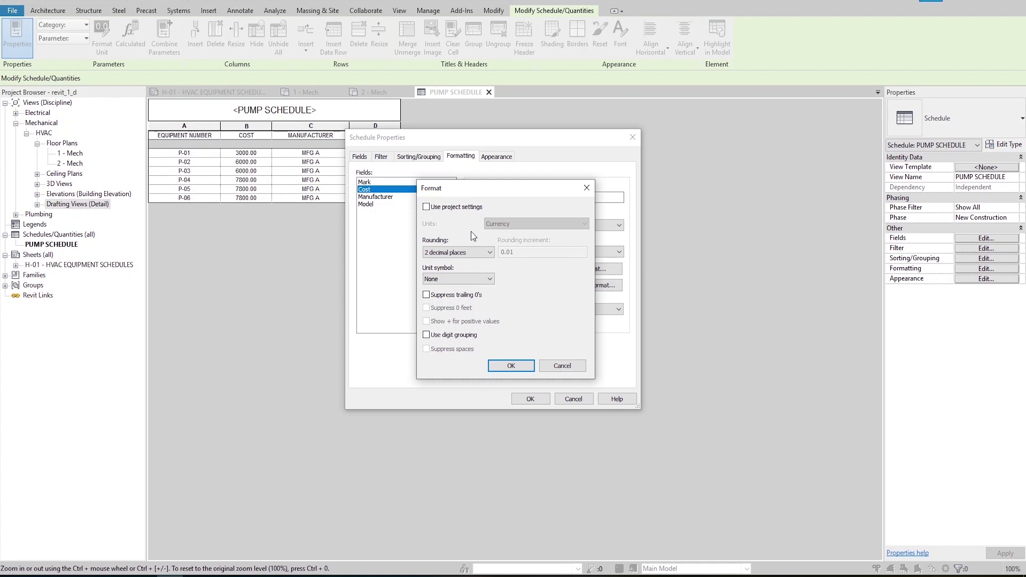
pyautogui.click(488, 253)
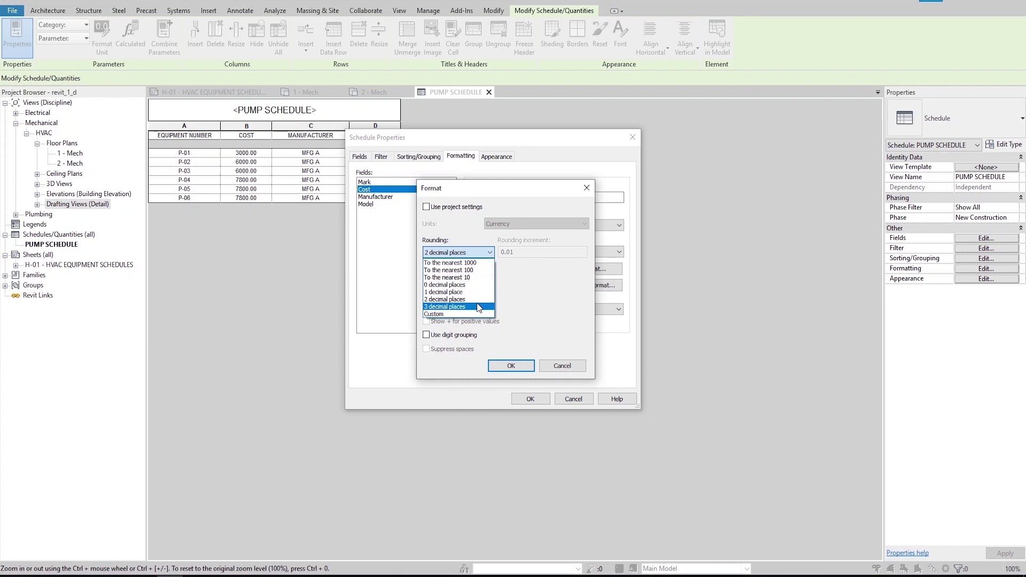
pyautogui.click(460, 300)
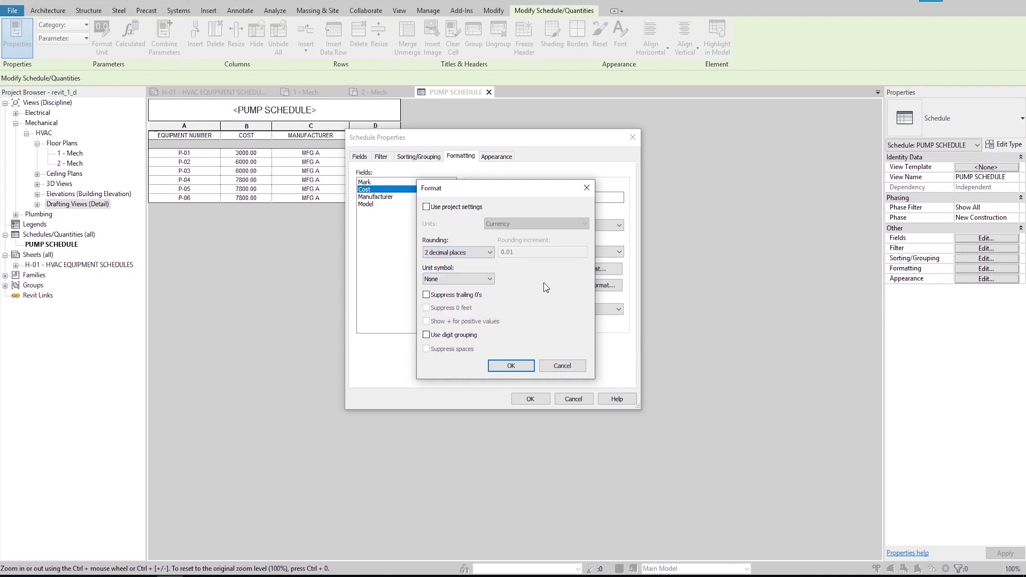
# Step: Give the Cost field the $ unit symbol with trailing 0's suppressed and digit grouping, and apply the format
pyautogui.click(495, 279)
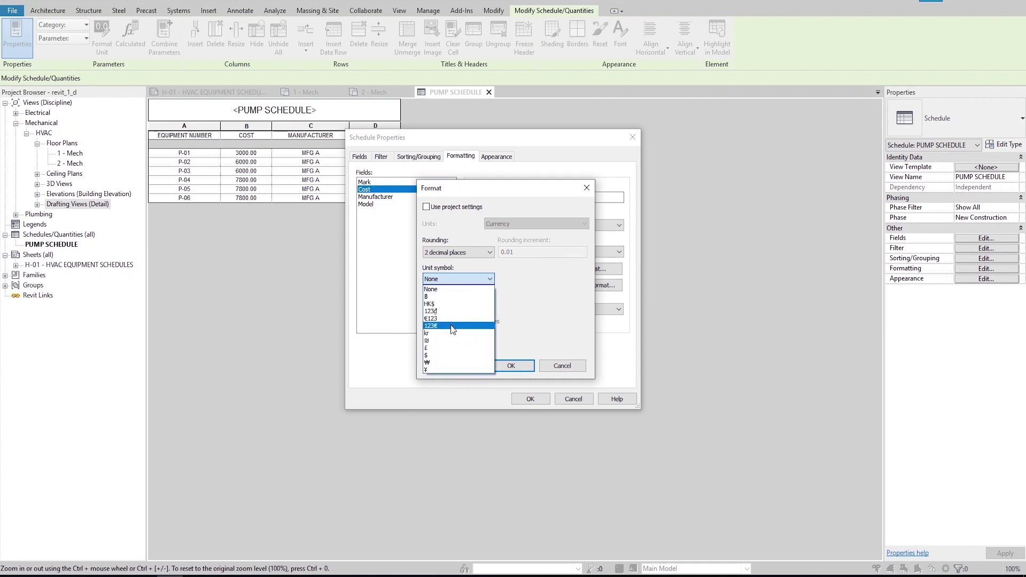
pyautogui.click(444, 355)
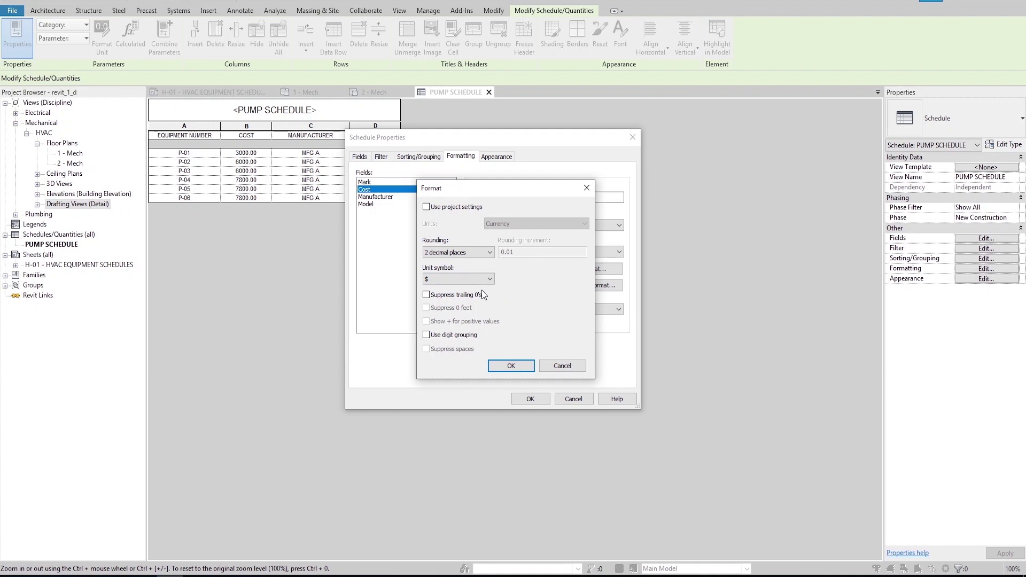
pyautogui.click(429, 297)
pyautogui.click(506, 367)
pyautogui.click(530, 399)
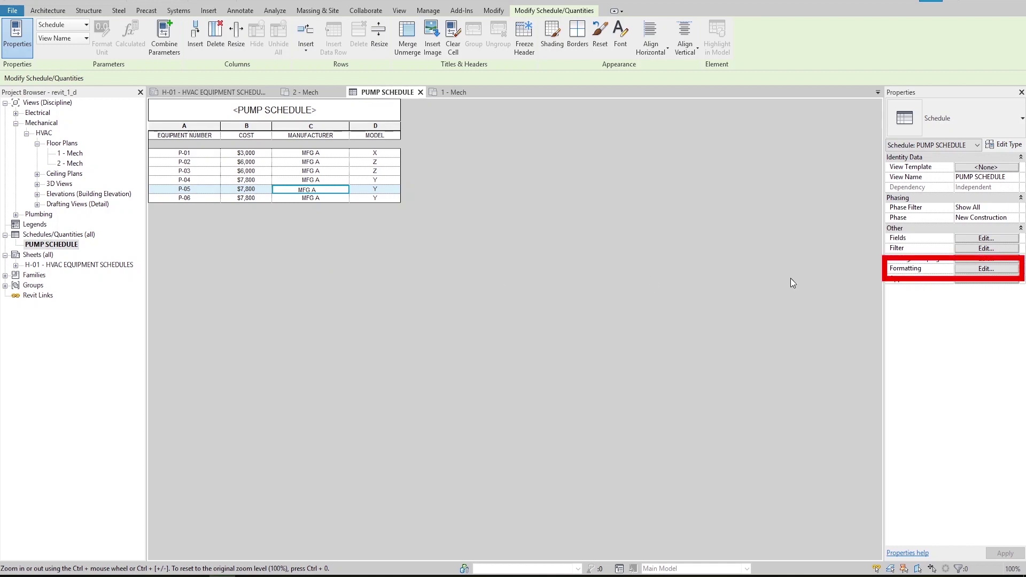
# Step: Define a conditional format on the Mark field that tests for Cost greater than $7,000
pyautogui.click(986, 268)
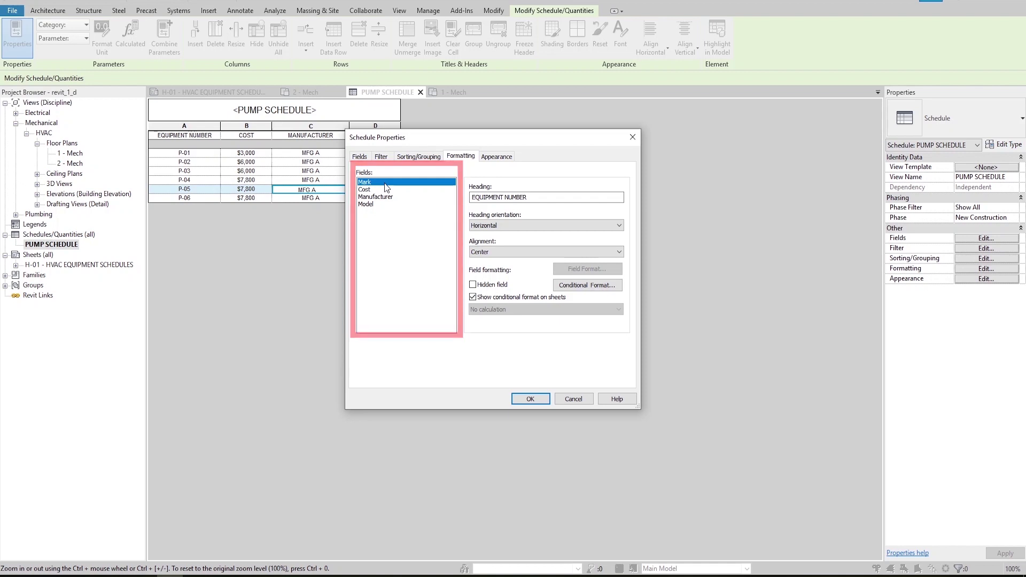
pyautogui.click(588, 287)
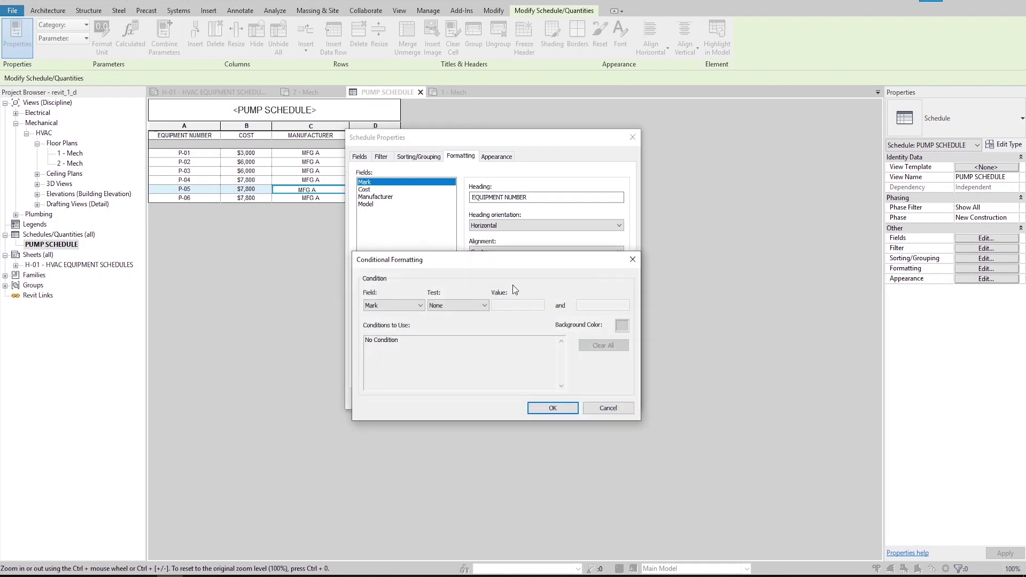
pyautogui.click(406, 306)
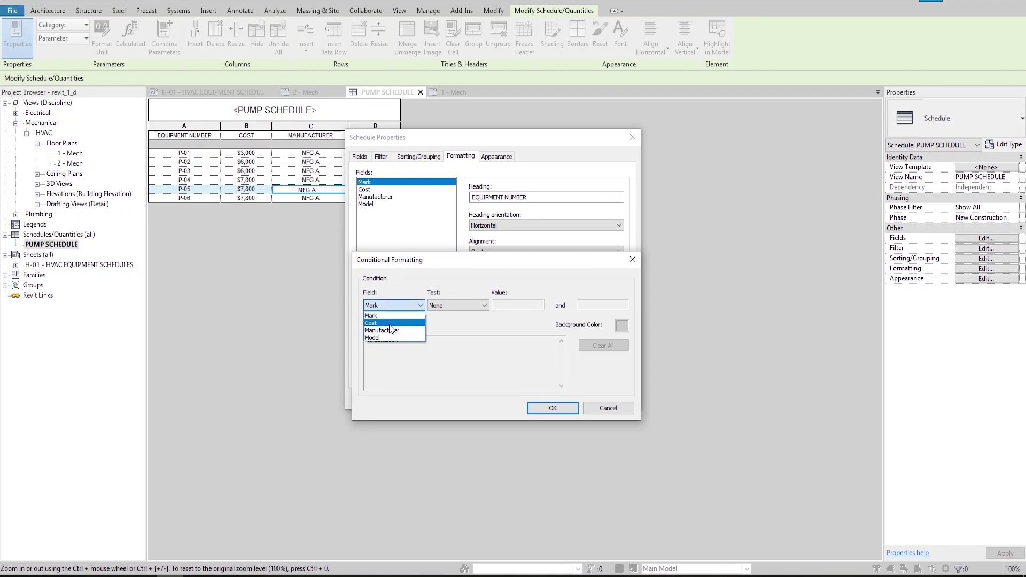
pyautogui.click(390, 324)
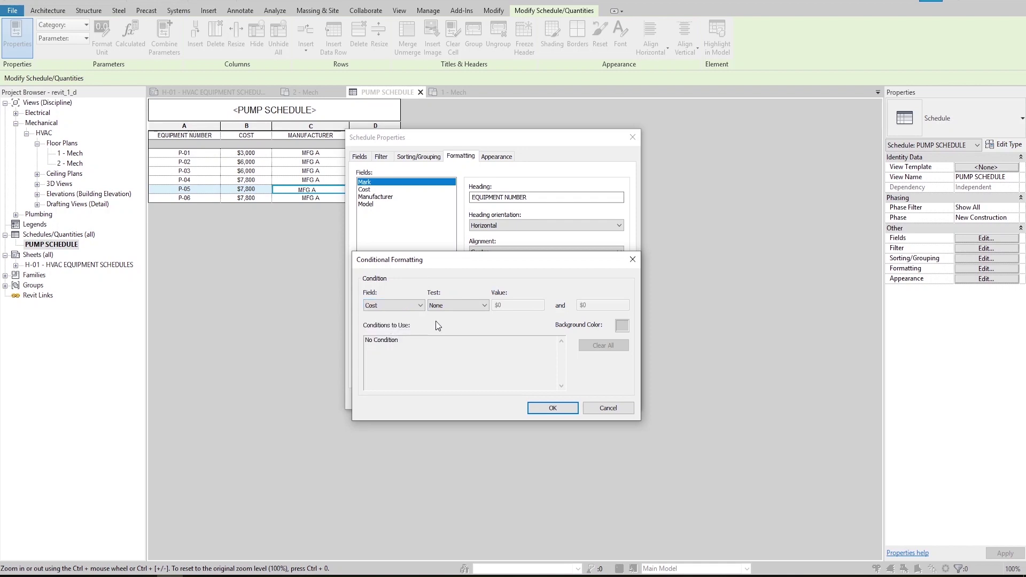
pyautogui.click(475, 309)
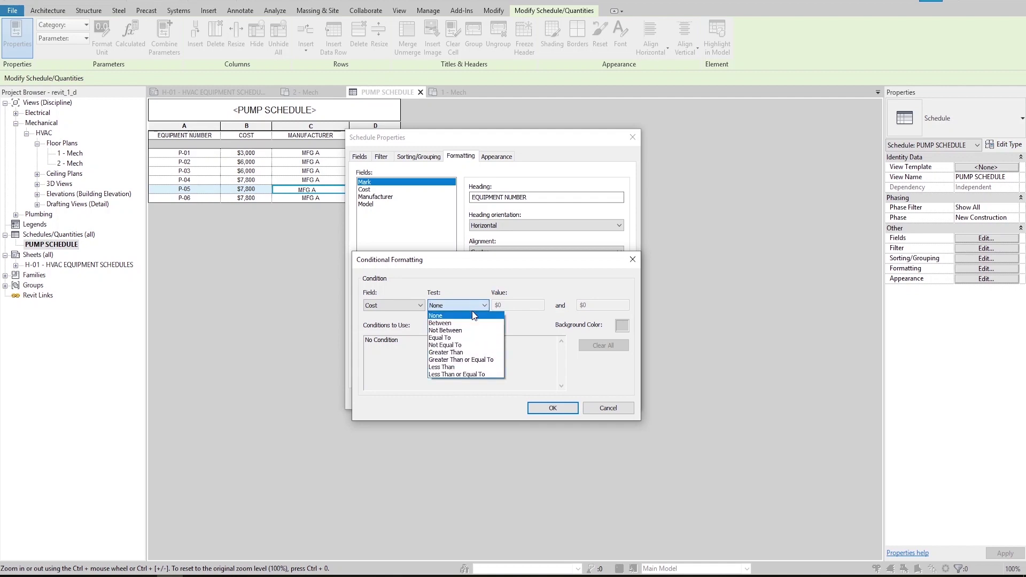
pyautogui.click(461, 353)
pyautogui.click(513, 308)
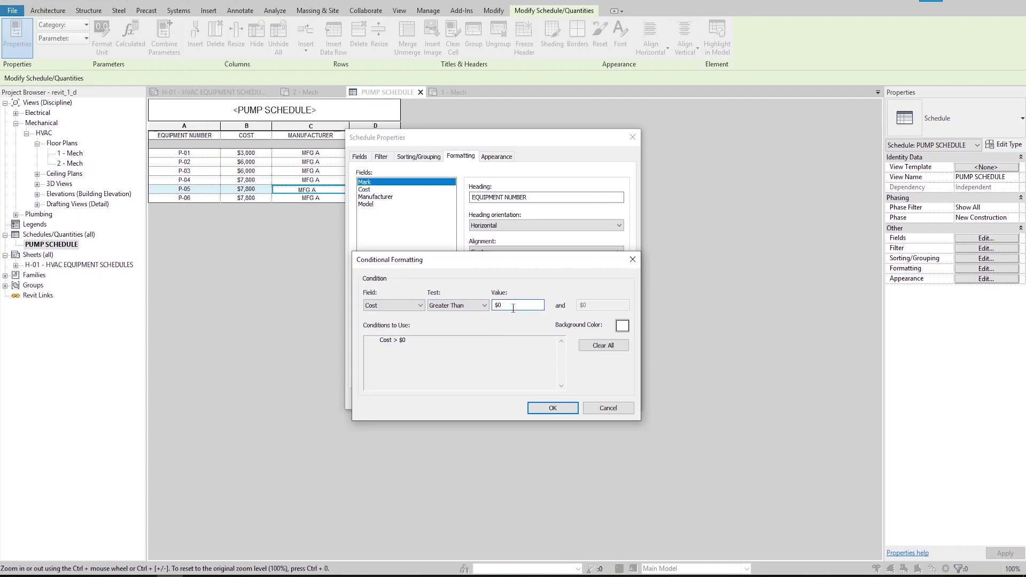
pyautogui.write('7000')
# Step: Assign a yellow background color to the Mark field's condition, apply it to the schedule, and open the H-01 sheet
pyautogui.click(623, 326)
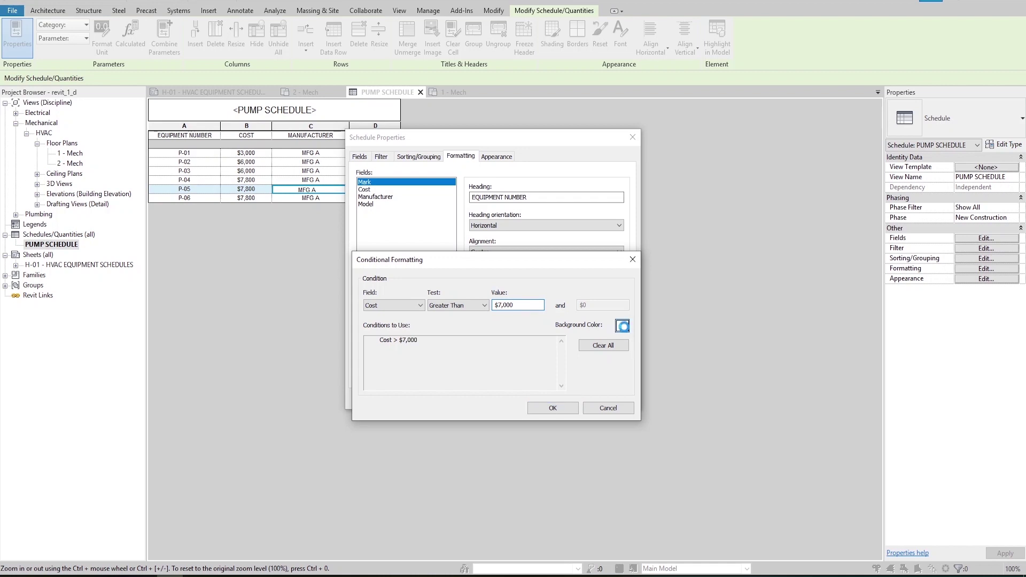
pyautogui.click(399, 272)
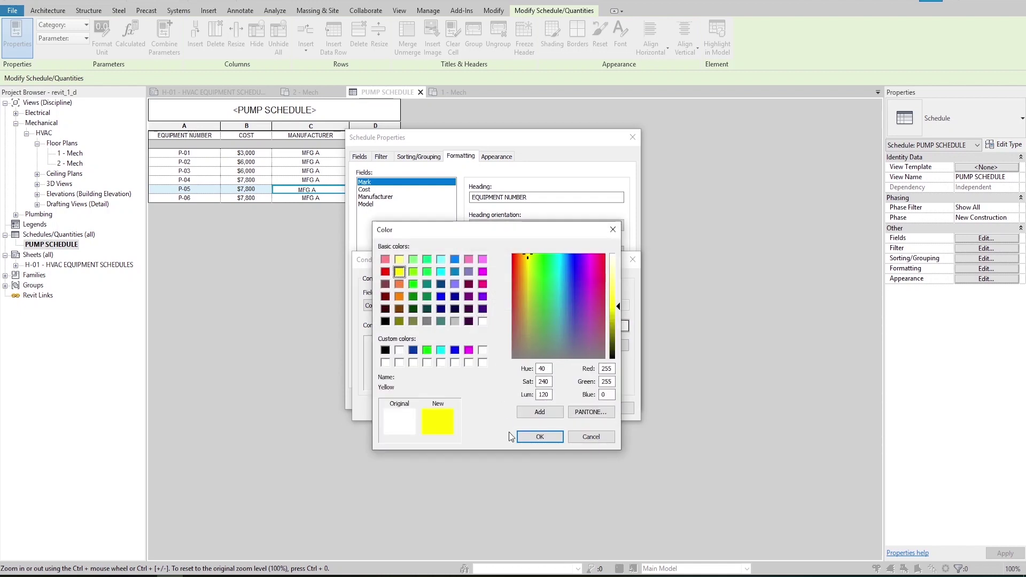
pyautogui.click(539, 437)
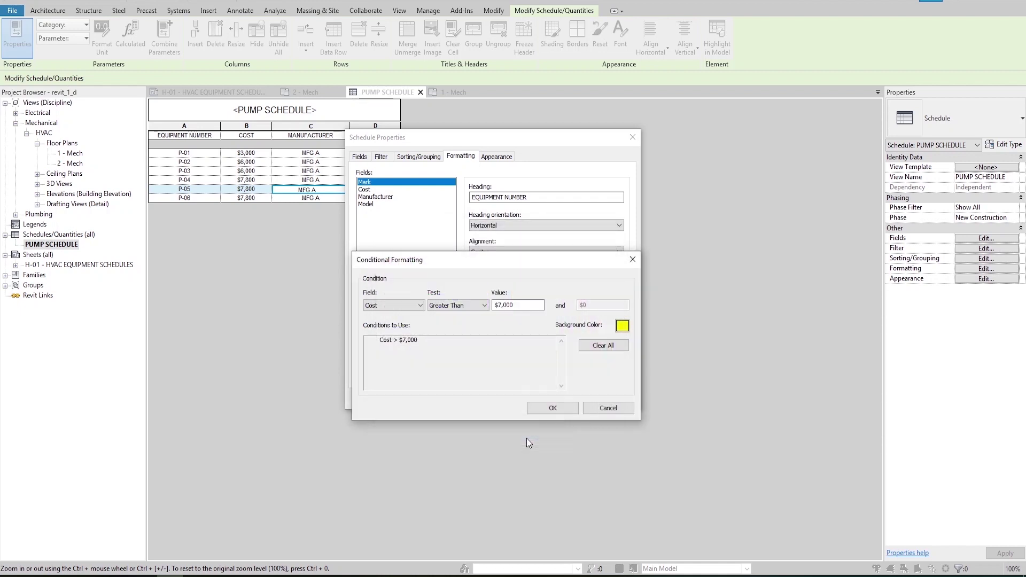
pyautogui.click(551, 408)
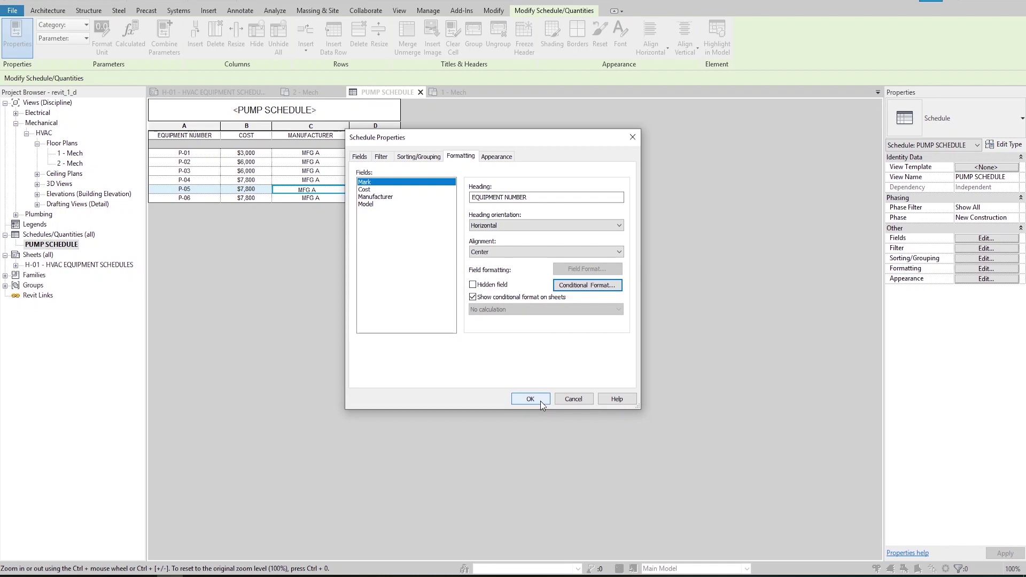
pyautogui.click(541, 401)
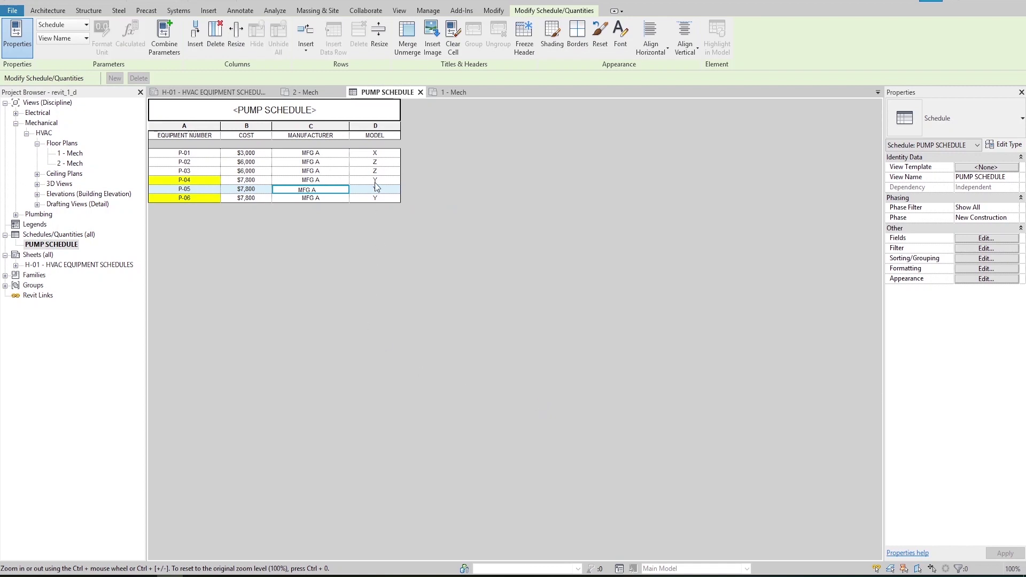
pyautogui.doubleClick(63, 266)
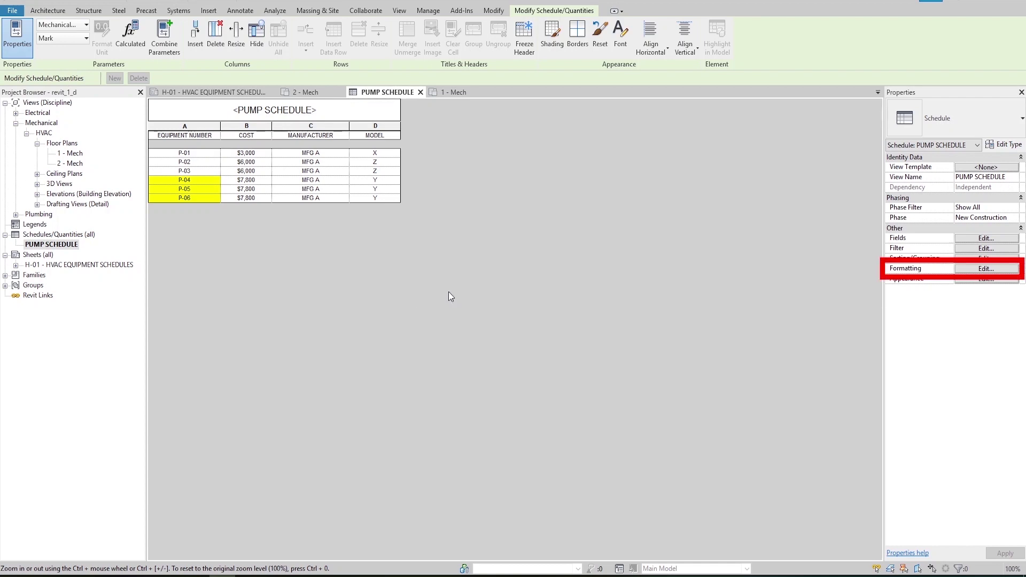
# Step: Set the Cost field in the pump schedule's formatting to calculate totals
pyautogui.click(897, 269)
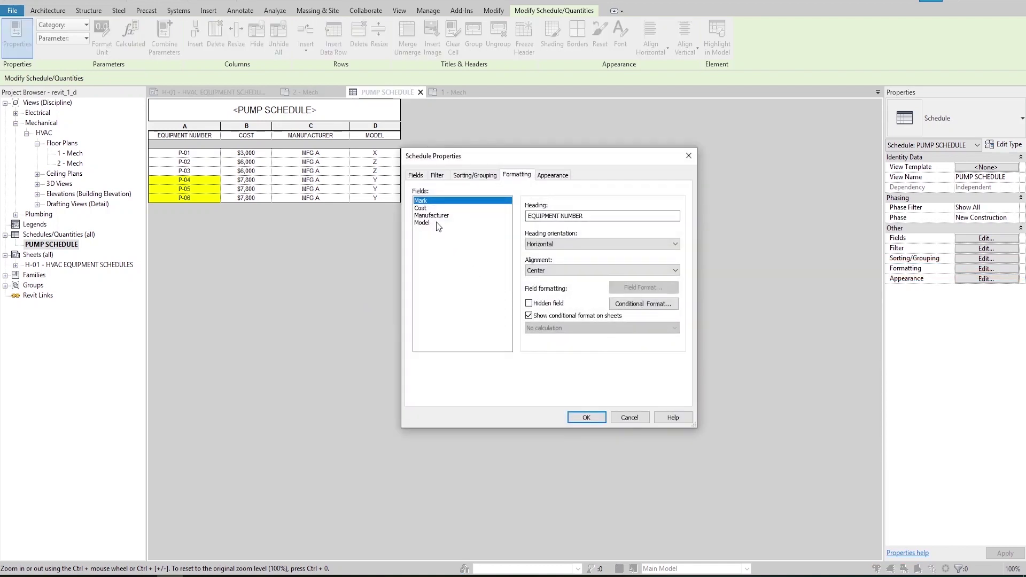
pyautogui.click(421, 208)
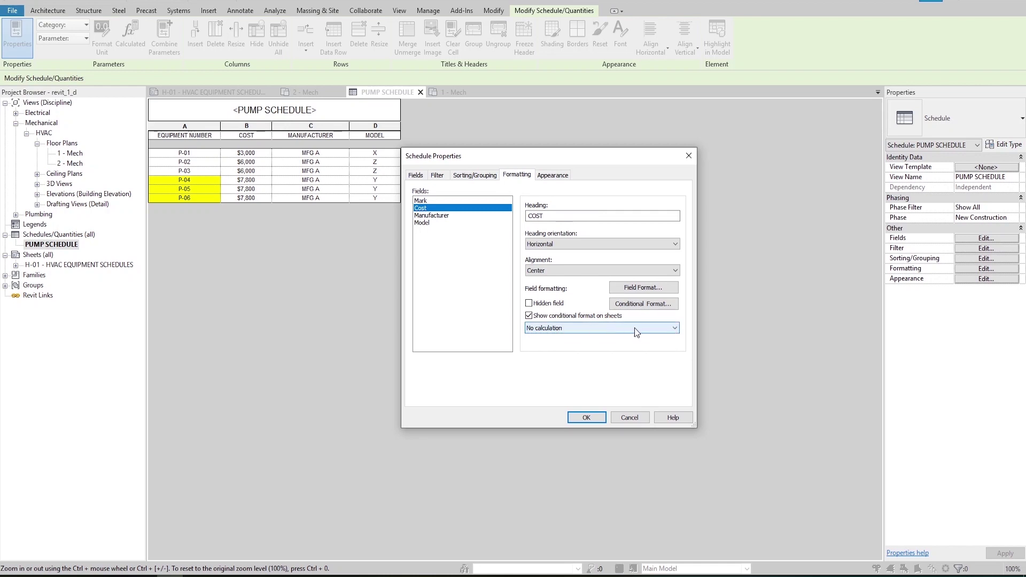
pyautogui.click(663, 329)
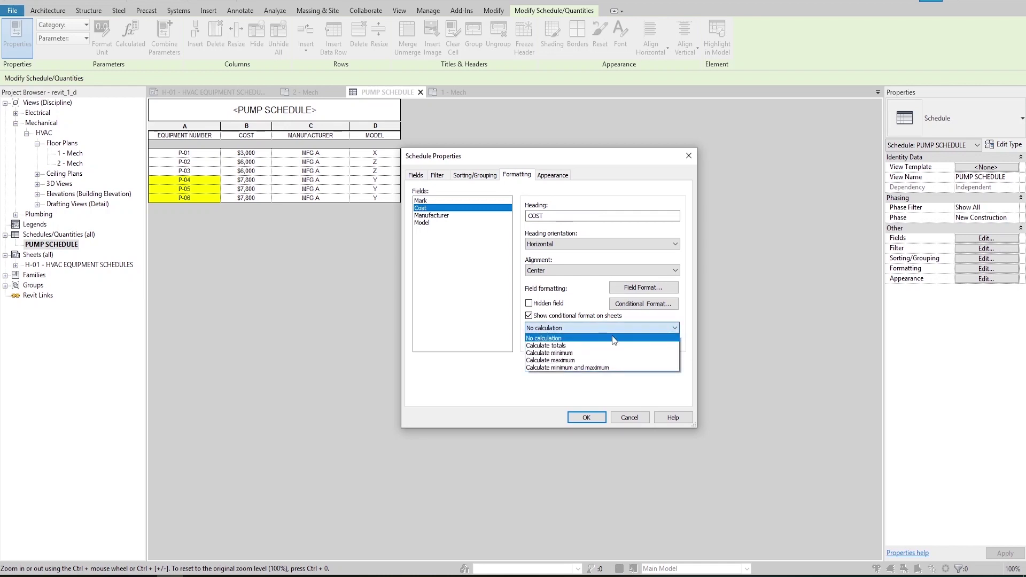
pyautogui.click(589, 346)
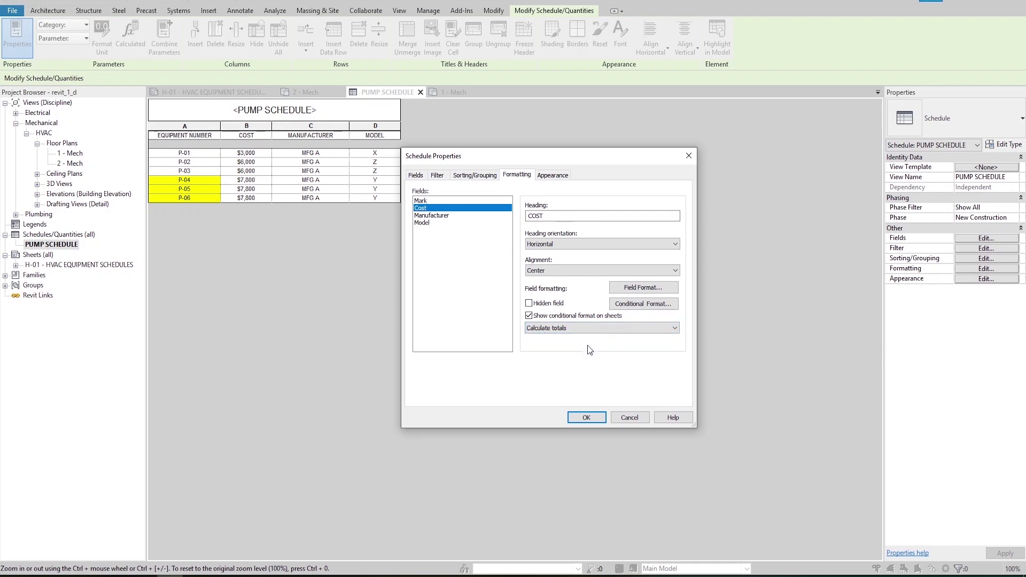
# Step: Enable grand totals showing title and totals, with the custom title Total Cost, and apply the schedule settings
pyautogui.click(479, 179)
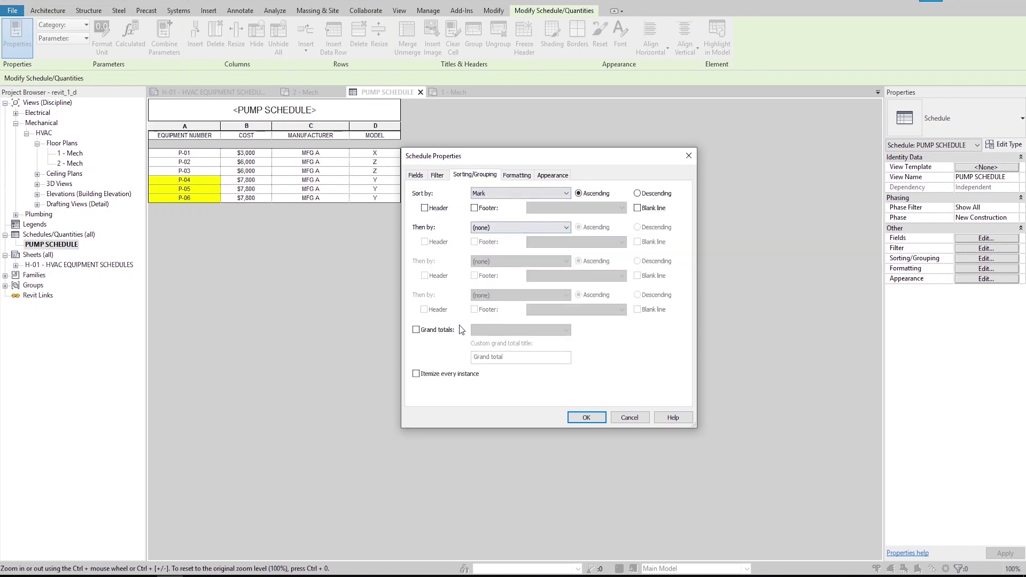
pyautogui.click(433, 331)
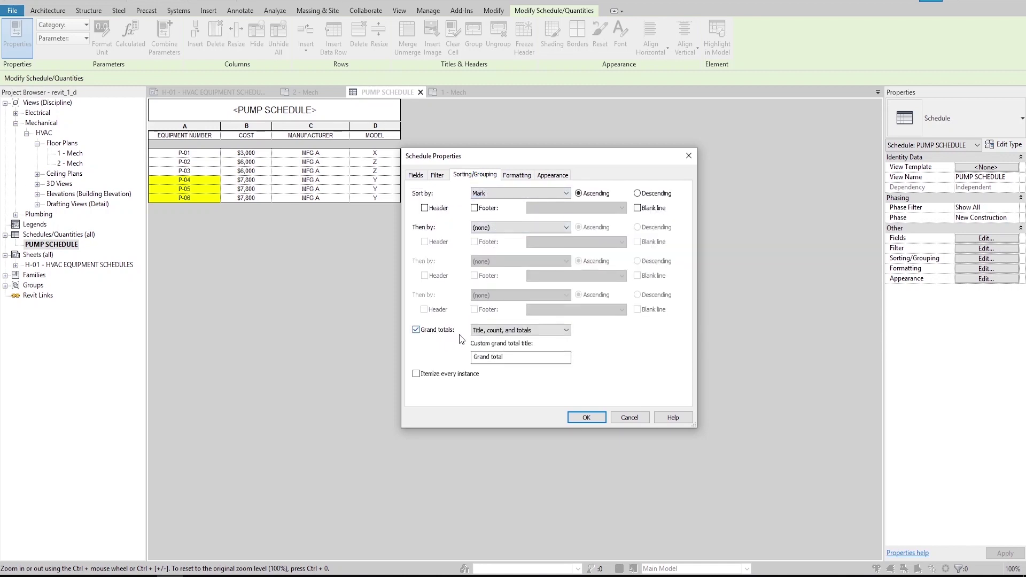
pyautogui.moveTo(527, 356); pyautogui.dragTo(473, 357)
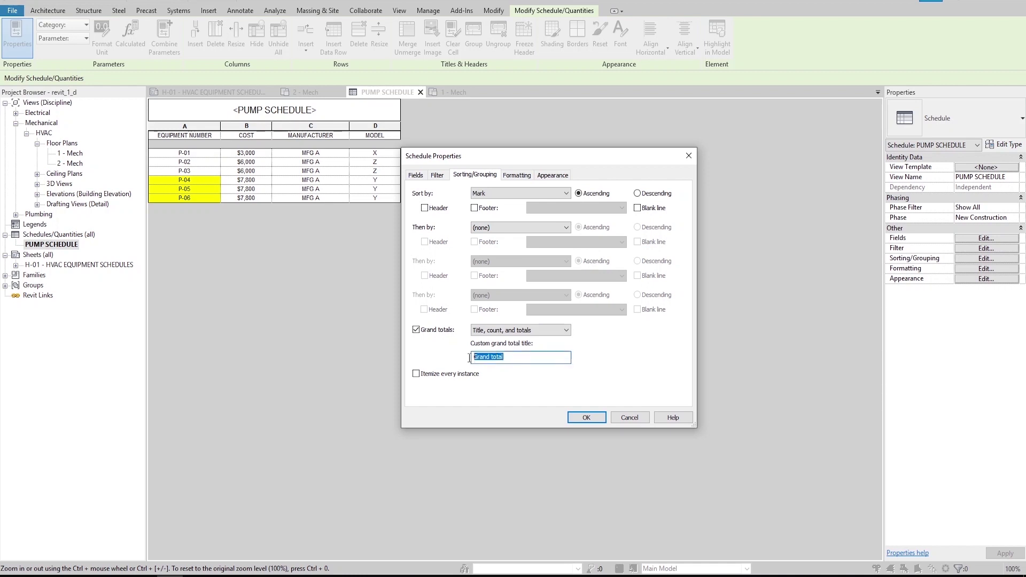
pyautogui.write('total Cost')
pyautogui.click(541, 329)
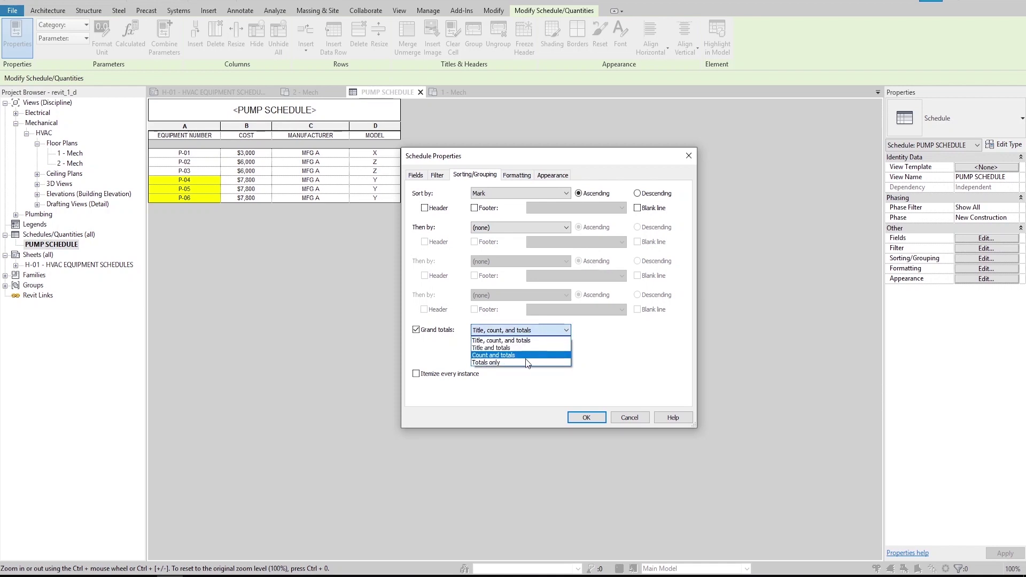
pyautogui.click(527, 348)
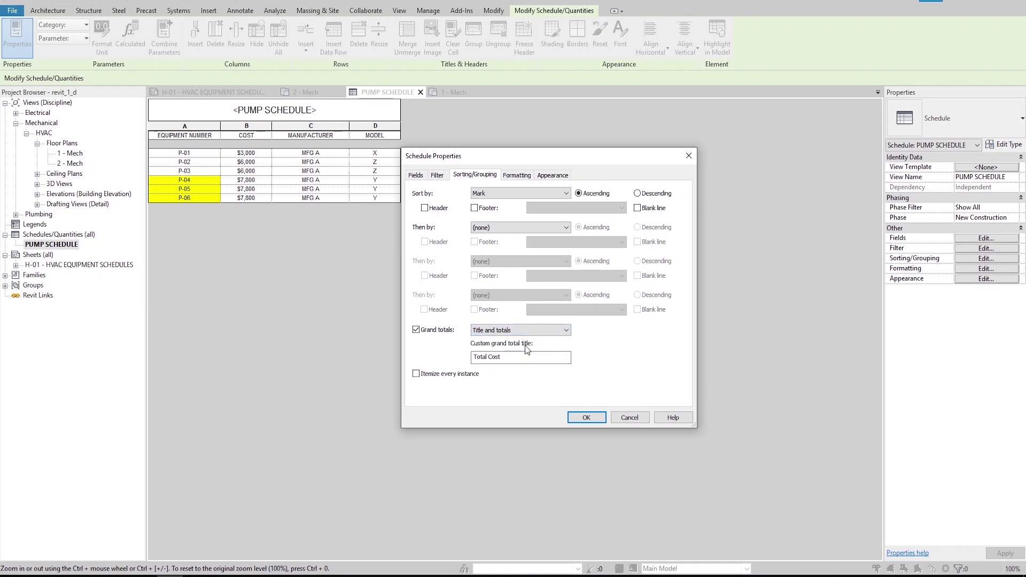
pyautogui.click(586, 418)
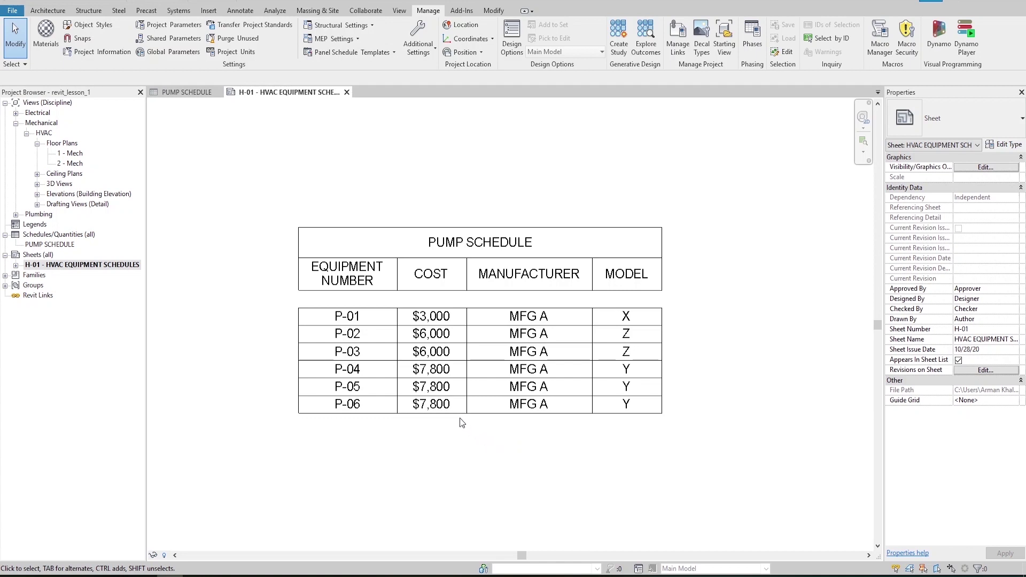
# Step: Give the pump schedule a Wide Lines outline and remove the blank row before data in its appearance settings
pyautogui.click(448, 388)
pyautogui.doubleClick(448, 388)
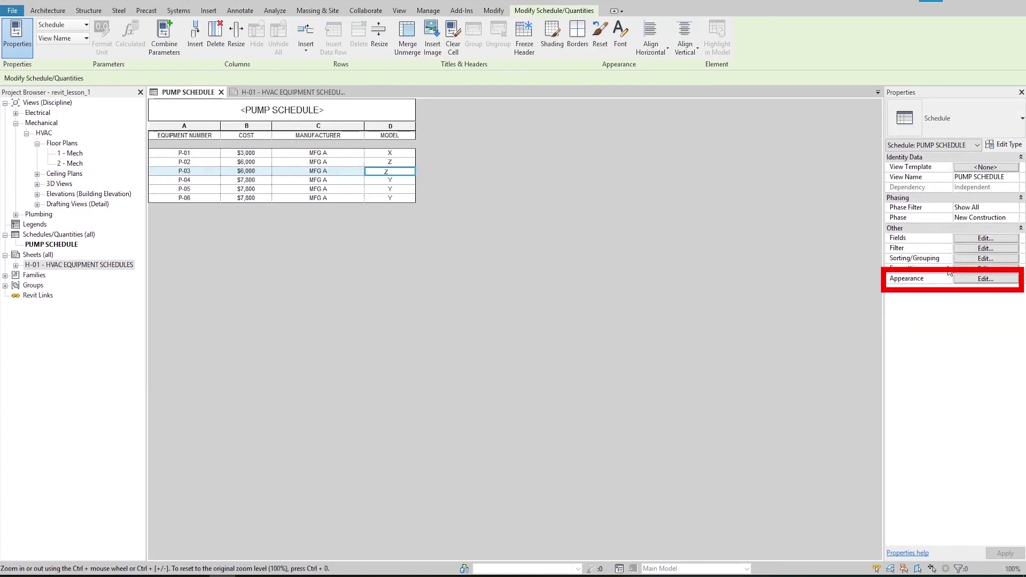
pyautogui.click(980, 279)
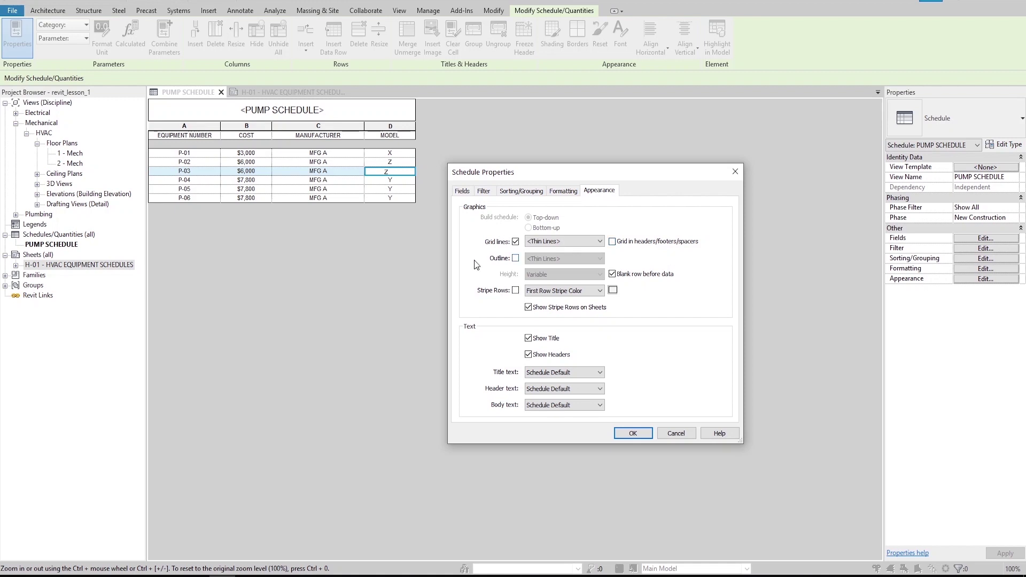
pyautogui.click(517, 260)
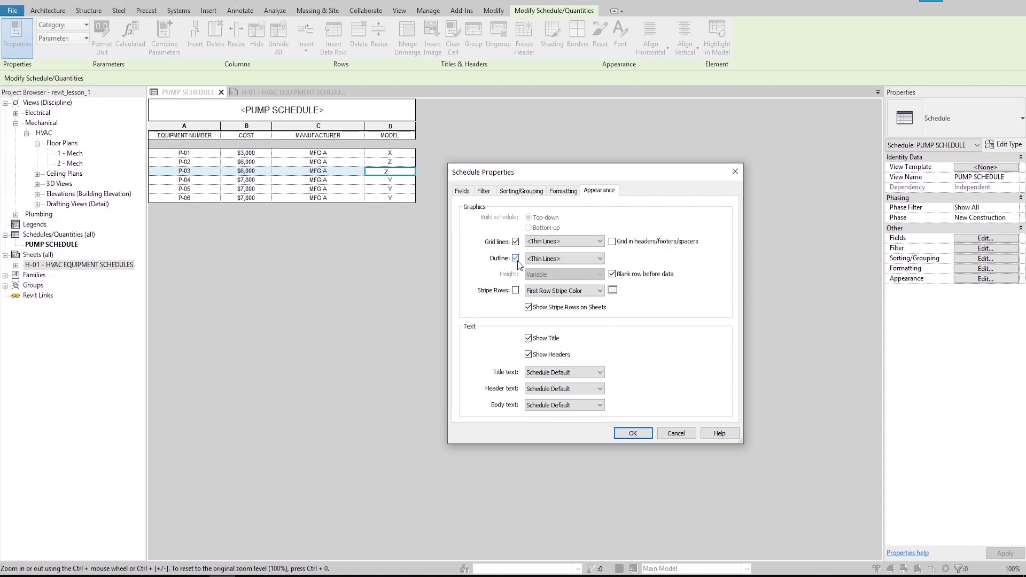
pyautogui.click(583, 260)
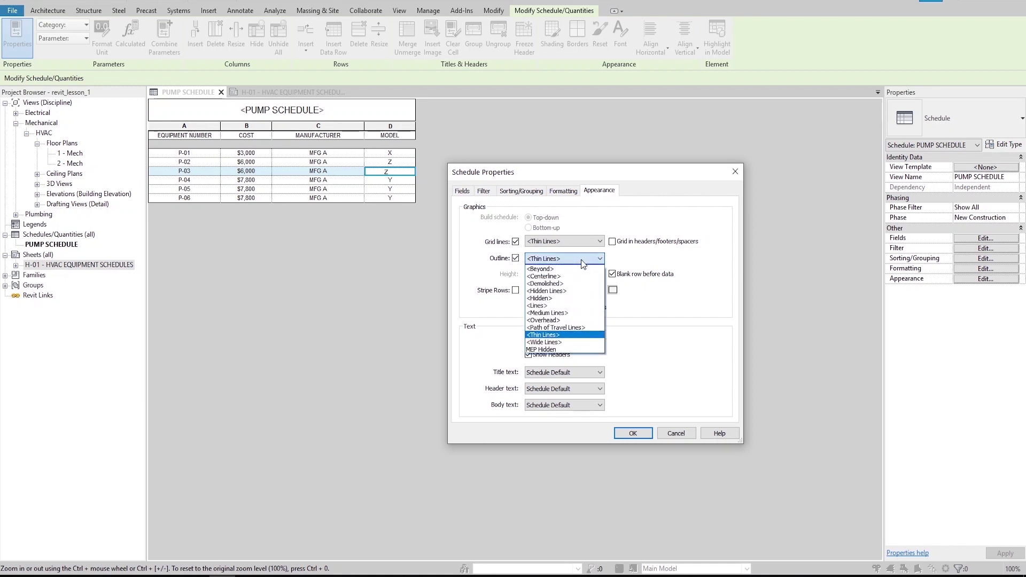
pyautogui.click(556, 342)
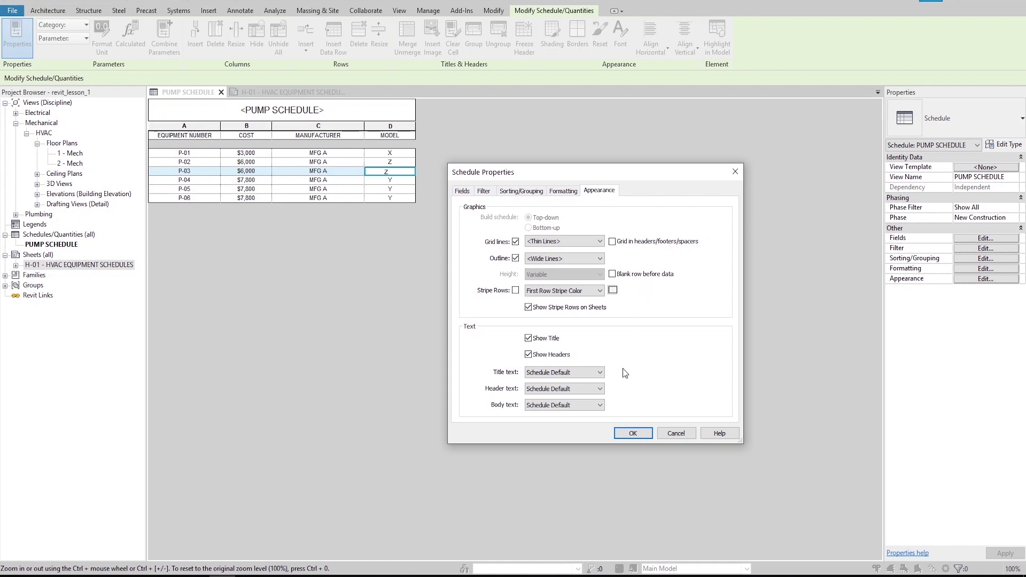
# Step: Set the schedule's title text to 1/6" Arial - TRANSPARENT, apply the appearance settings, and open the H-01 sheet
pyautogui.click(594, 373)
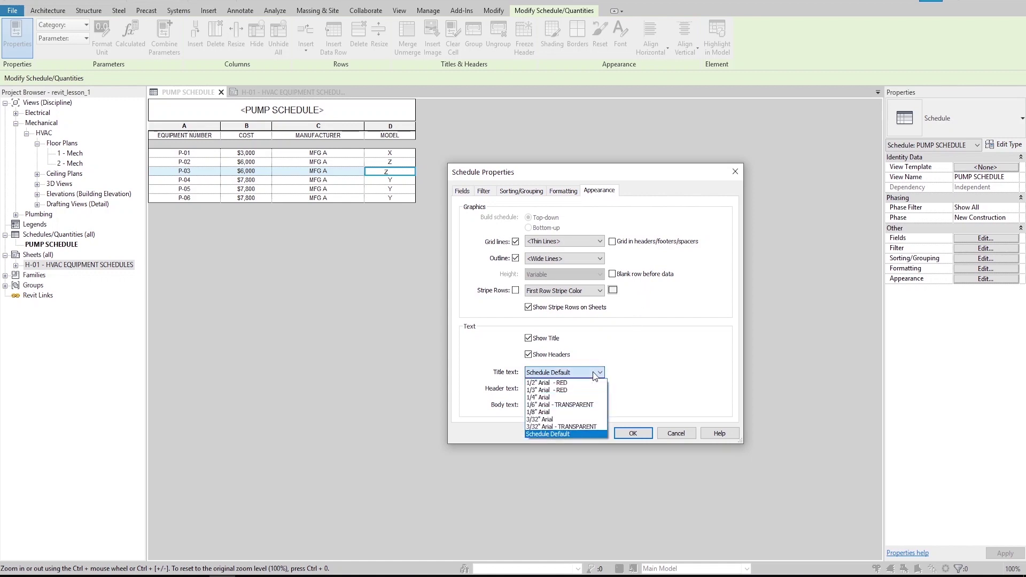
pyautogui.click(572, 406)
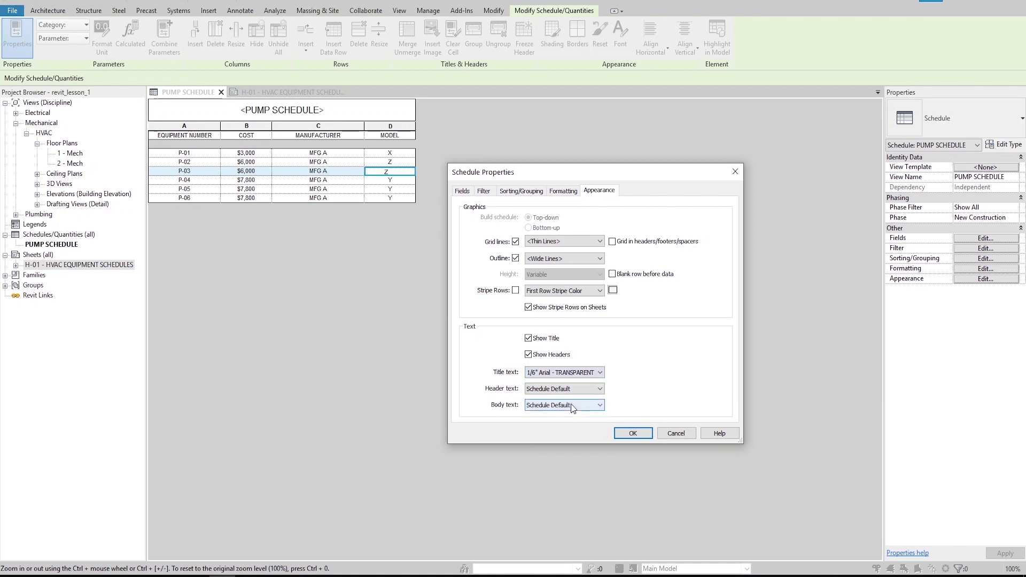
pyautogui.click(640, 434)
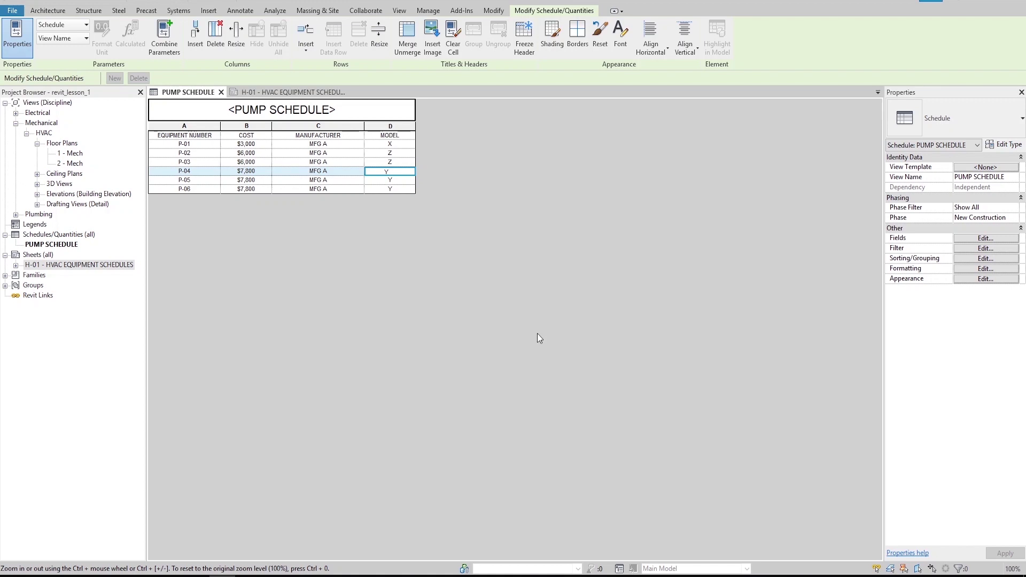
pyautogui.doubleClick(127, 266)
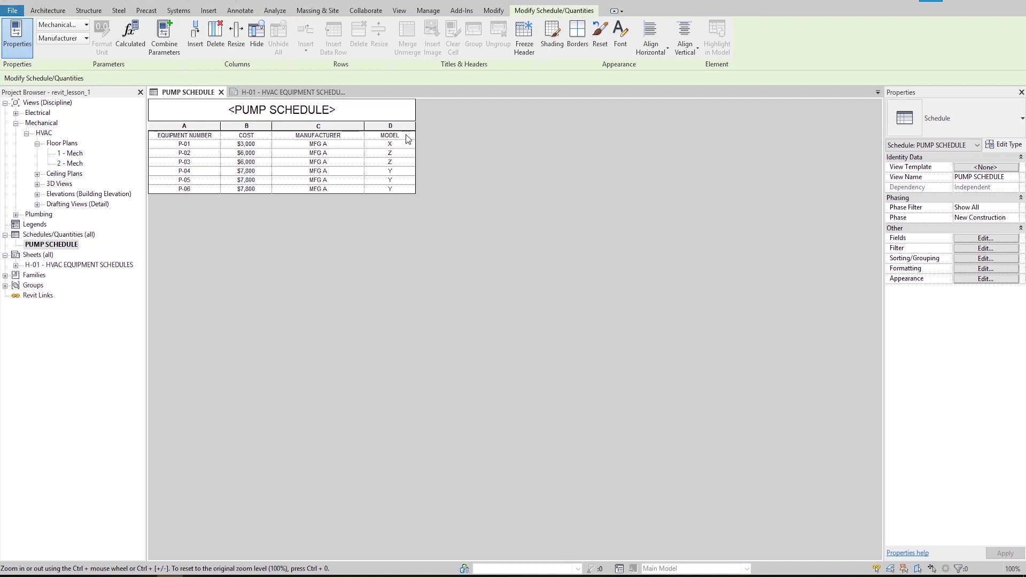
# Step: Group the MANUFACTURER and MODEL column headers in the pump schedule under the heading MANUFACTURER AND MODEL
pyautogui.moveTo(409, 138); pyautogui.dragTo(353, 142)
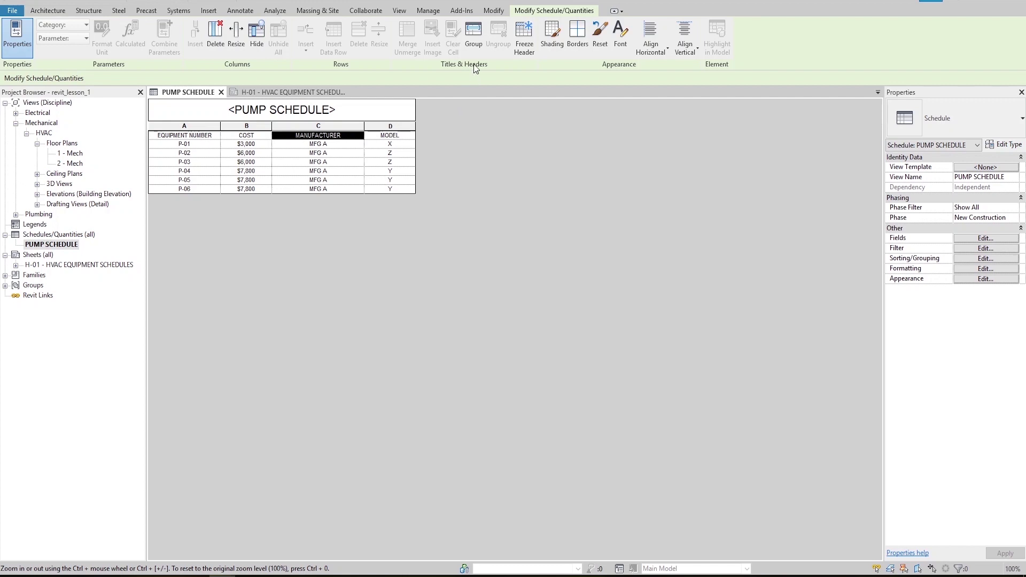
pyautogui.click(473, 41)
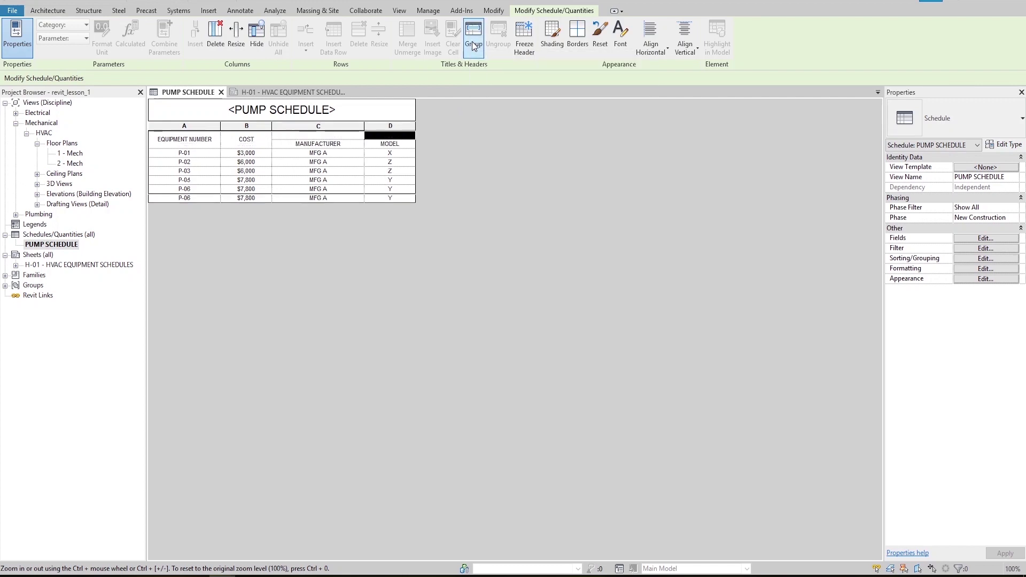
pyautogui.click(376, 137)
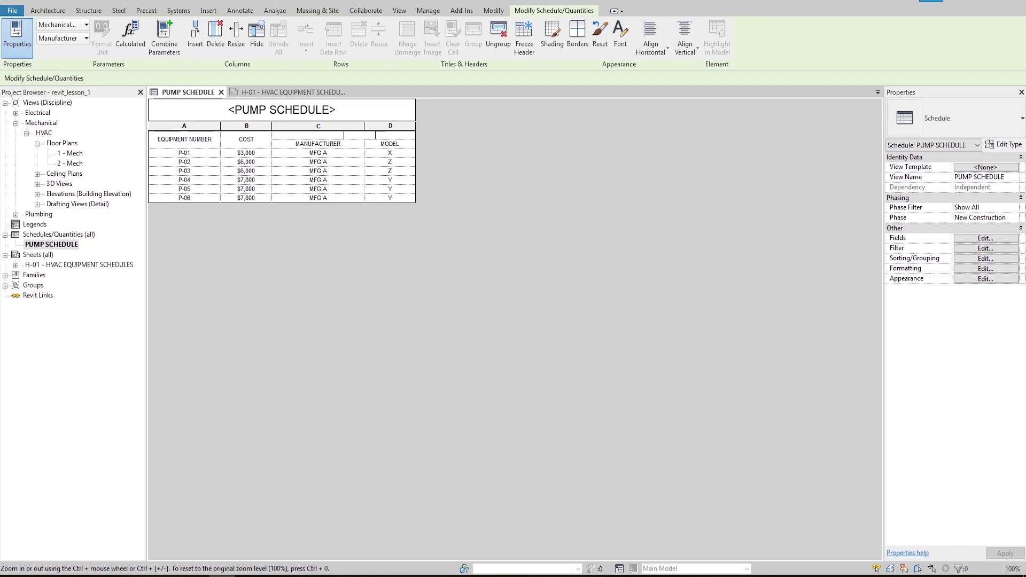
pyautogui.write('MANUFACTURER AND MODEL')
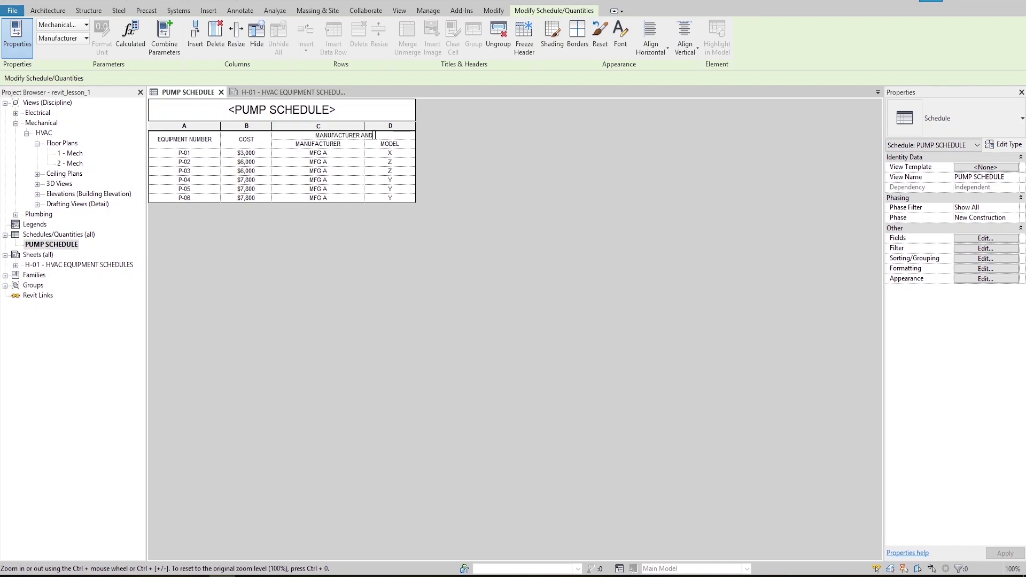
pyautogui.click(377, 139)
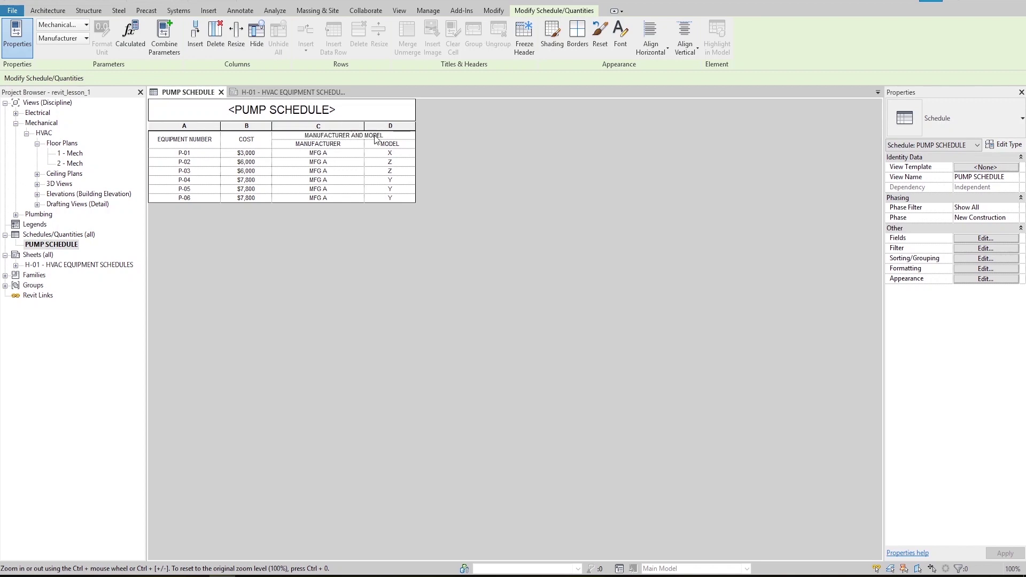
# Step: Ungroup the MANUFACTURER AND MODEL heading in the pump schedule
pyautogui.click(413, 137)
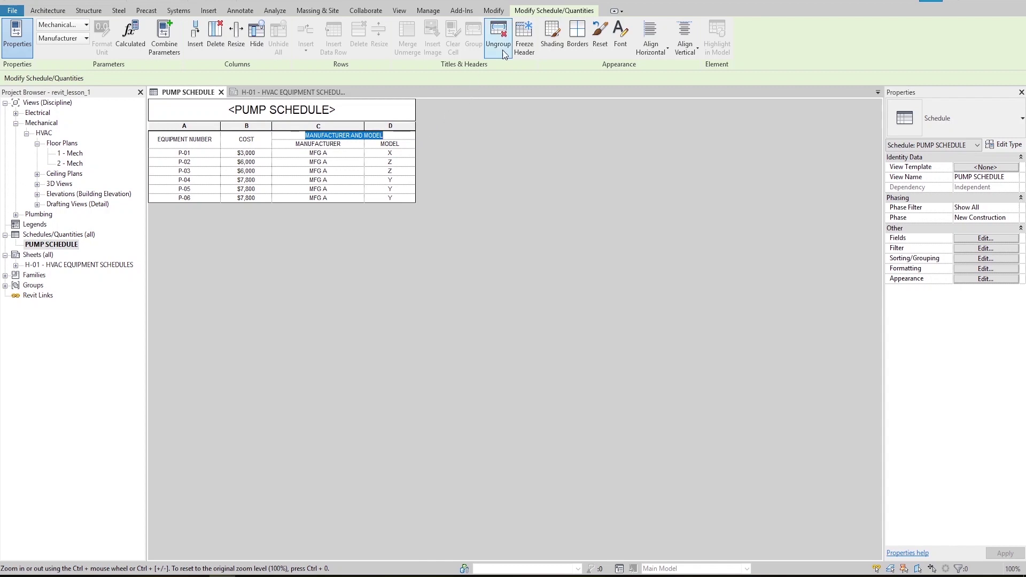
pyautogui.click(503, 50)
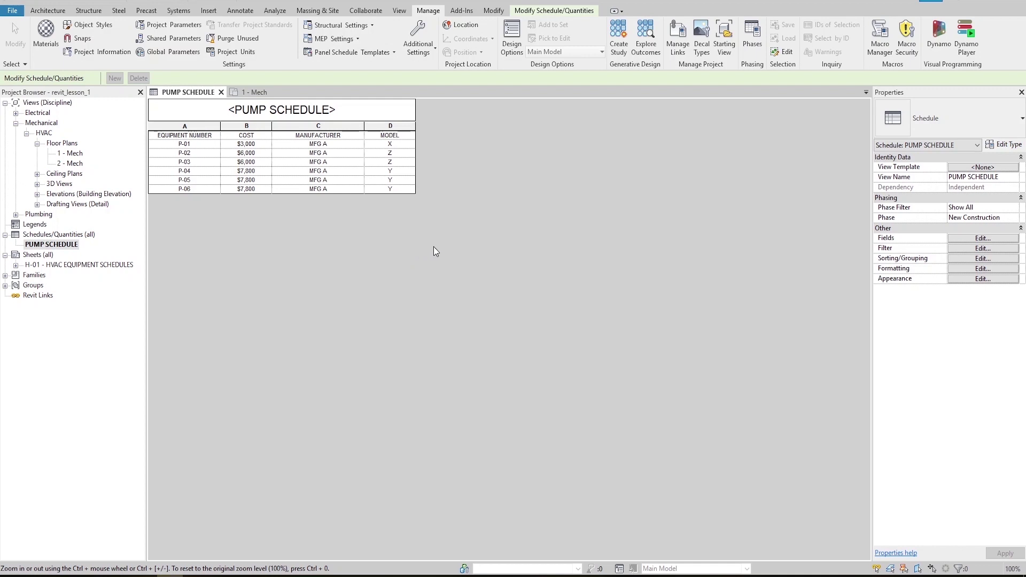
# Step: Examine the pump schedule's available fields and the new parameter options, and close them without making changes
pyautogui.click(984, 239)
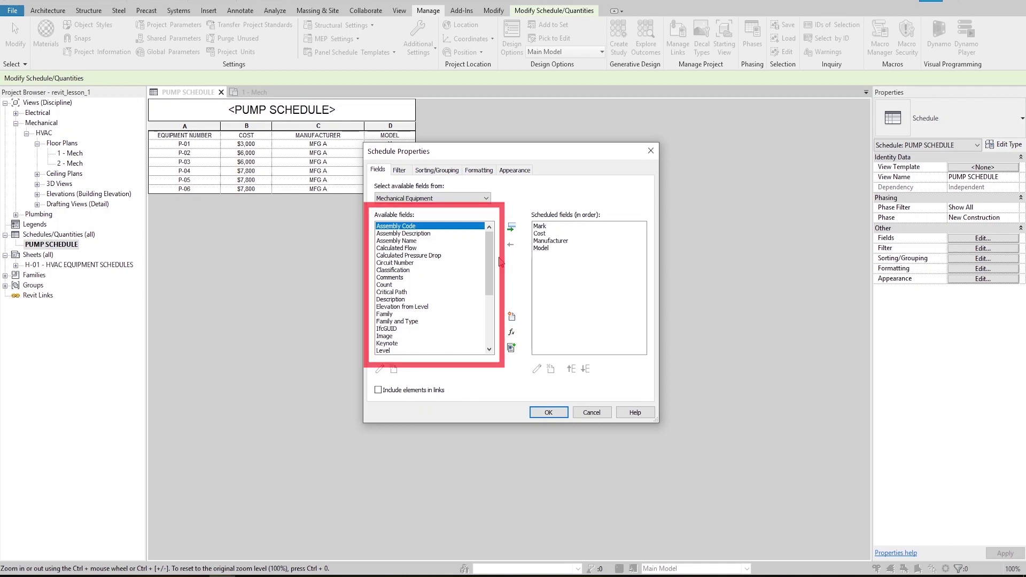
pyautogui.moveTo(488, 249); pyautogui.dragTo(492, 300)
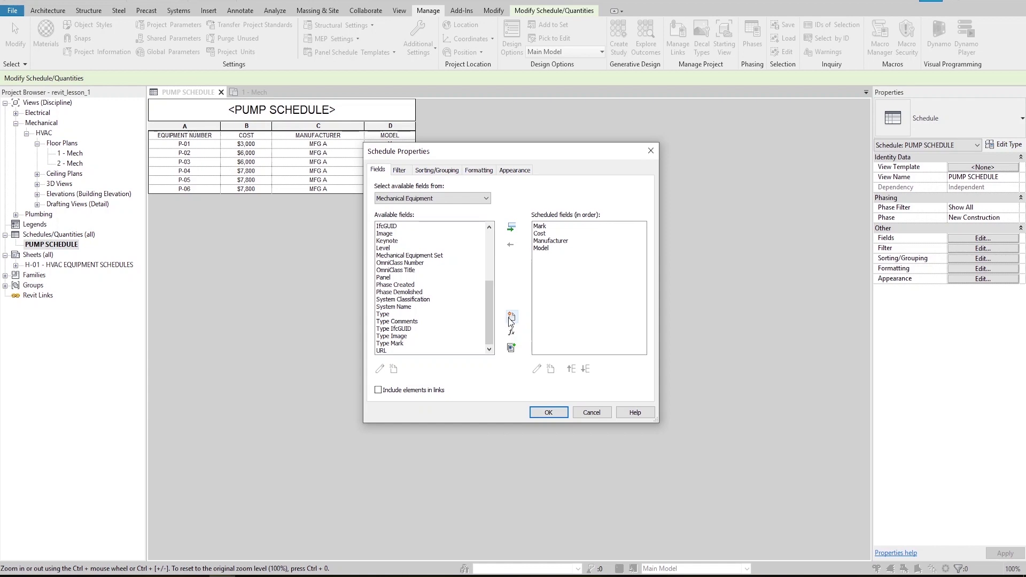
pyautogui.click(510, 317)
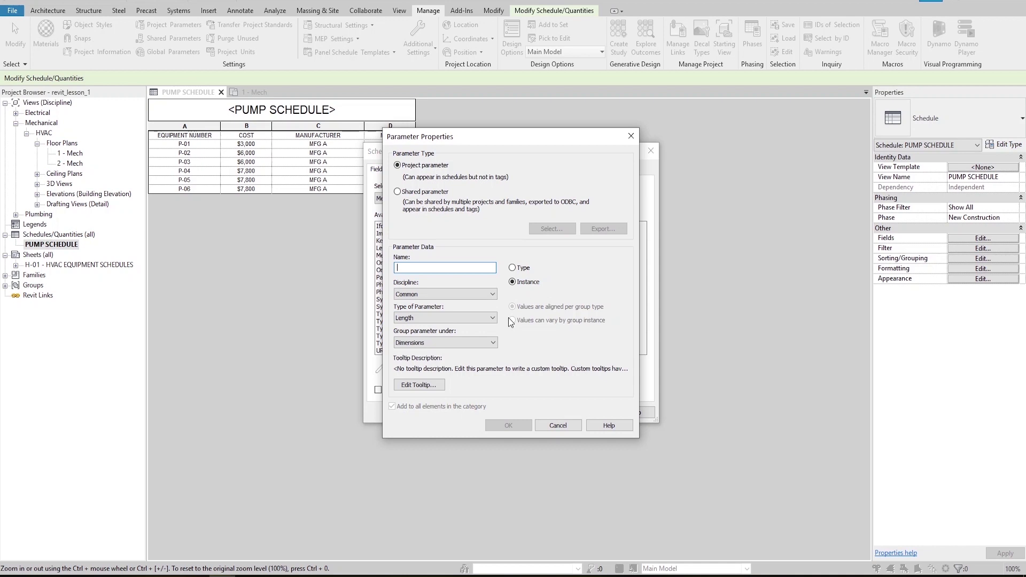
pyautogui.click(630, 137)
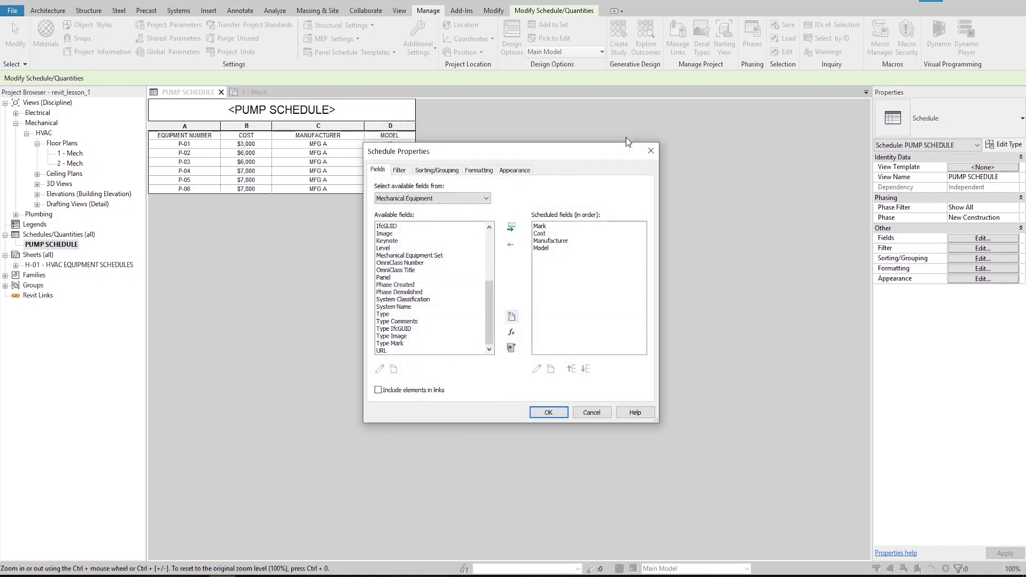
pyautogui.click(651, 153)
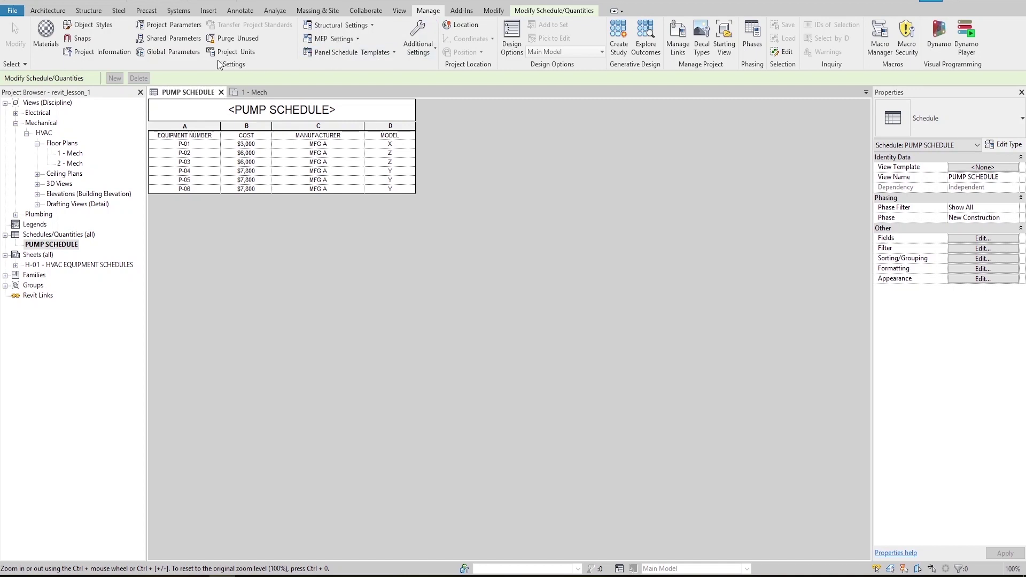
# Step: Start a new project parameter and assign it to the Mechanical Equipment category
pyautogui.click(177, 28)
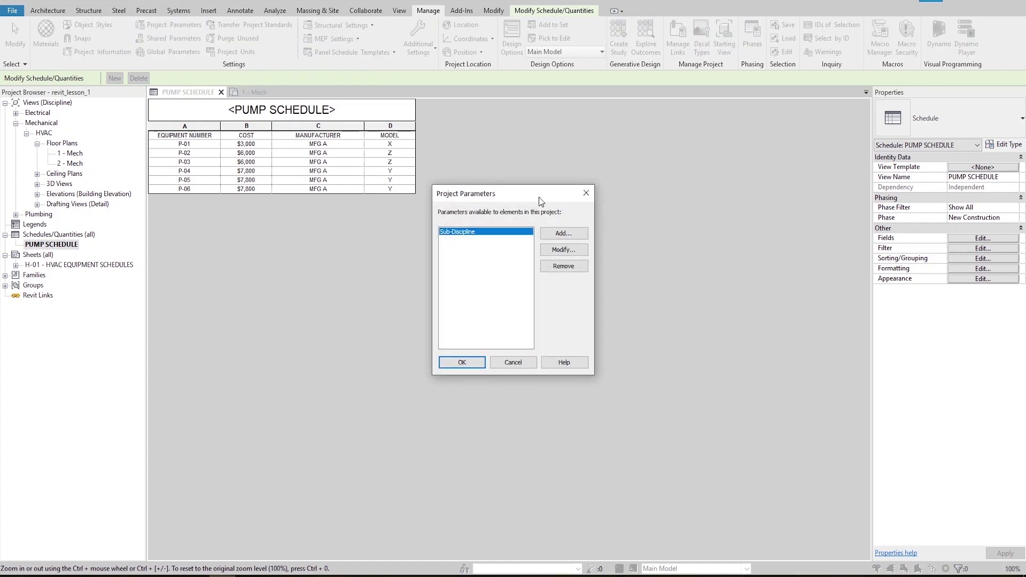
pyautogui.click(573, 237)
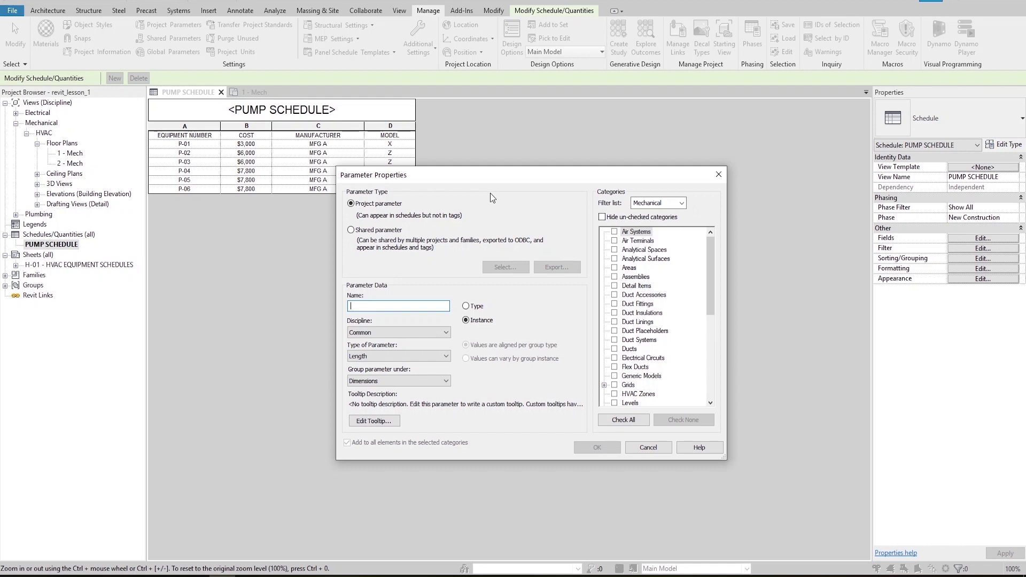
pyautogui.click(684, 204)
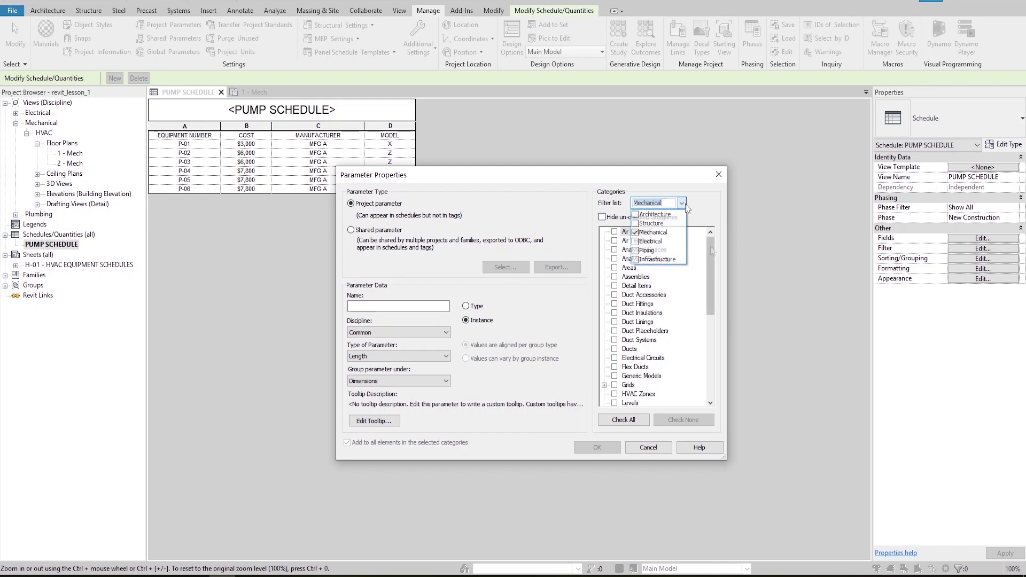
pyautogui.click(682, 203)
pyautogui.moveTo(711, 245); pyautogui.dragTo(712, 315)
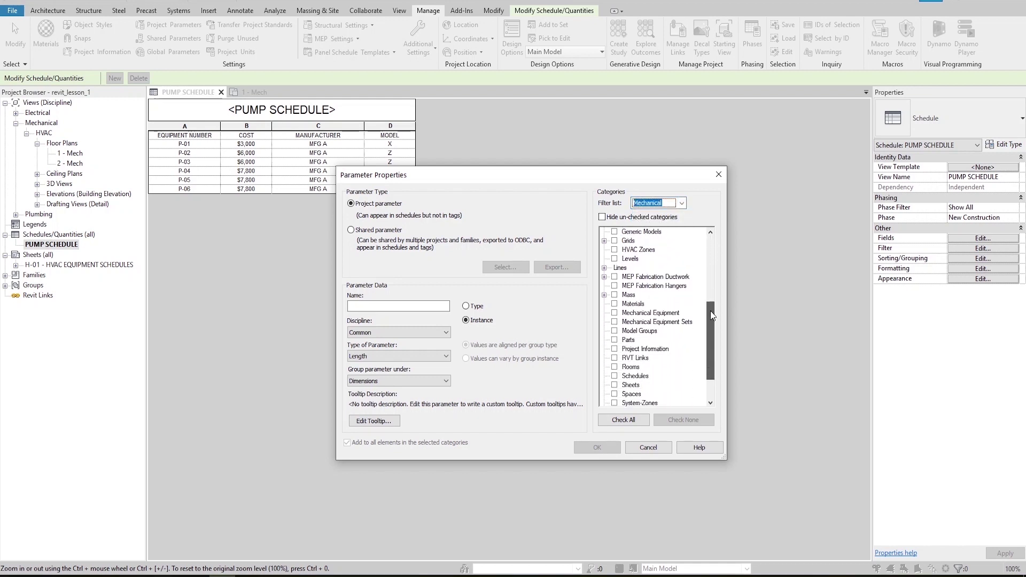
pyautogui.click(615, 314)
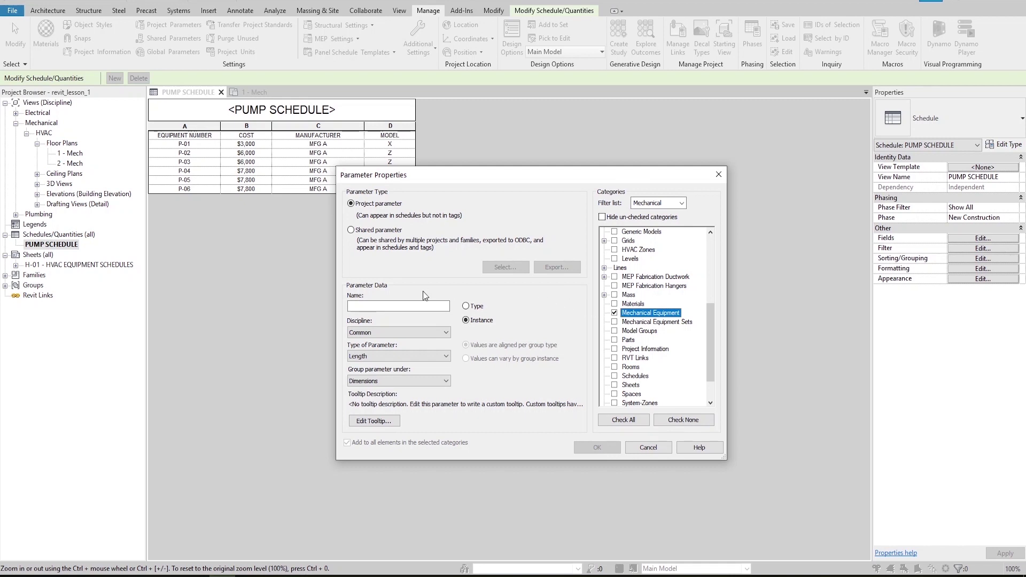
# Step: Name the parameter PUMP DISCHARGE PRESSURE, with the Piping discipline and Pressure as its parameter type
pyautogui.click(412, 306)
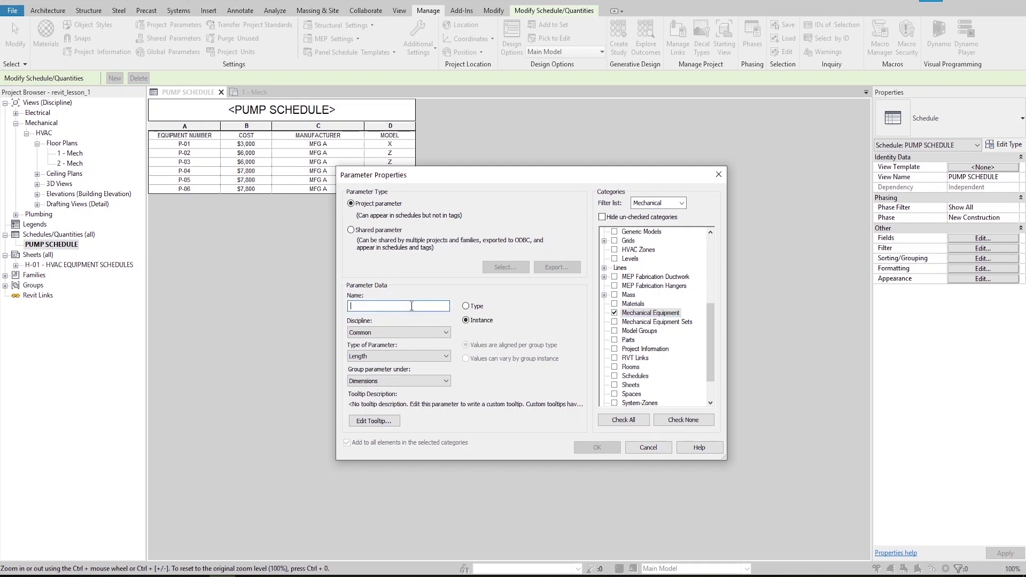
pyautogui.write('PUMP DISCHARGE PRESSURE')
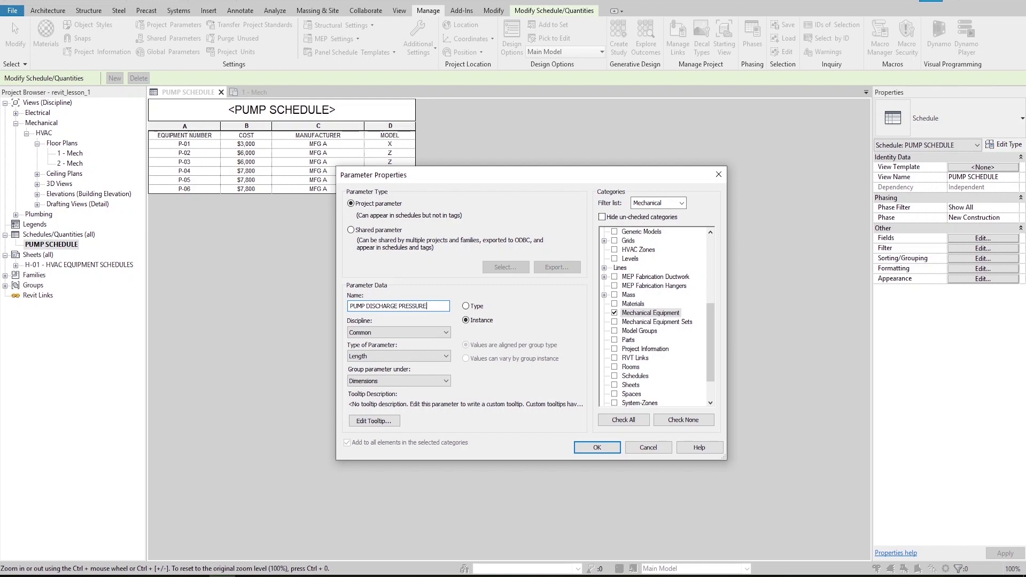
pyautogui.click(429, 333)
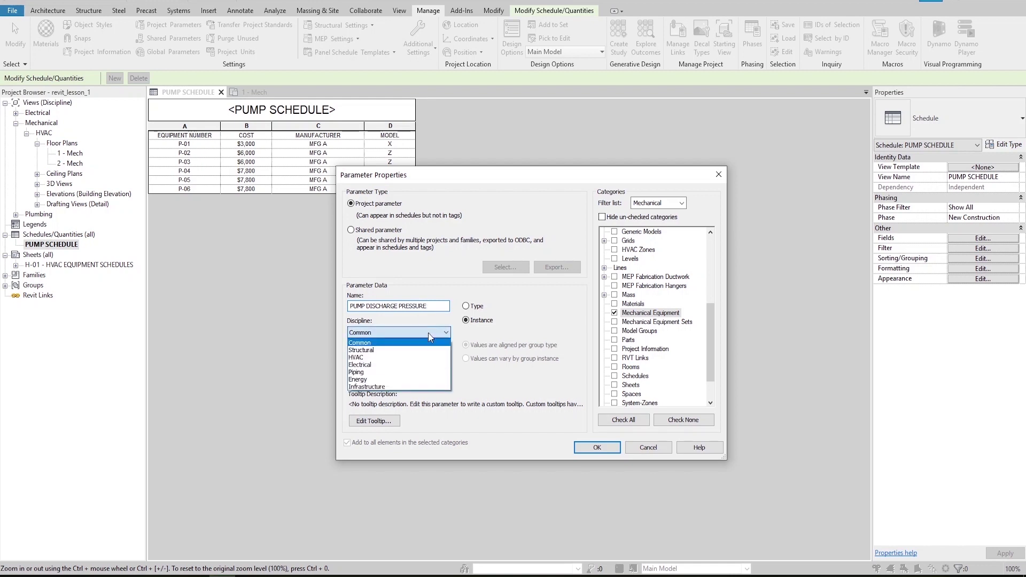
pyautogui.click(402, 371)
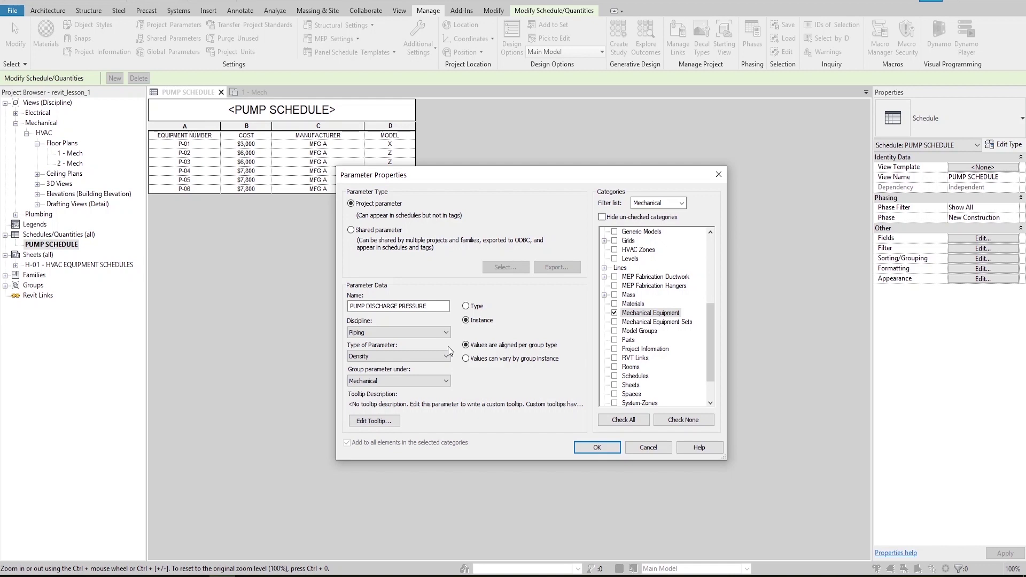
pyautogui.click(448, 353)
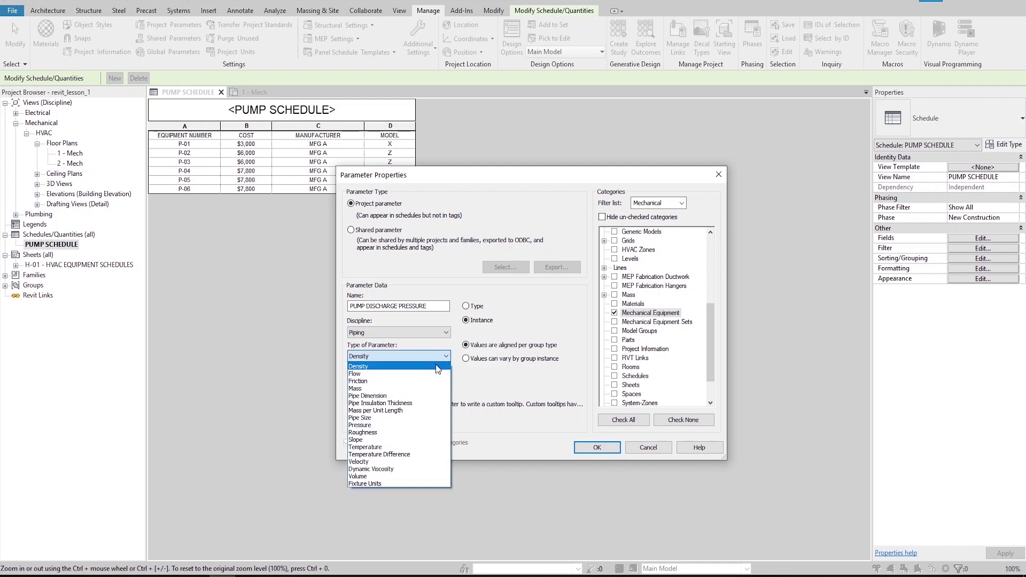
pyautogui.click(416, 425)
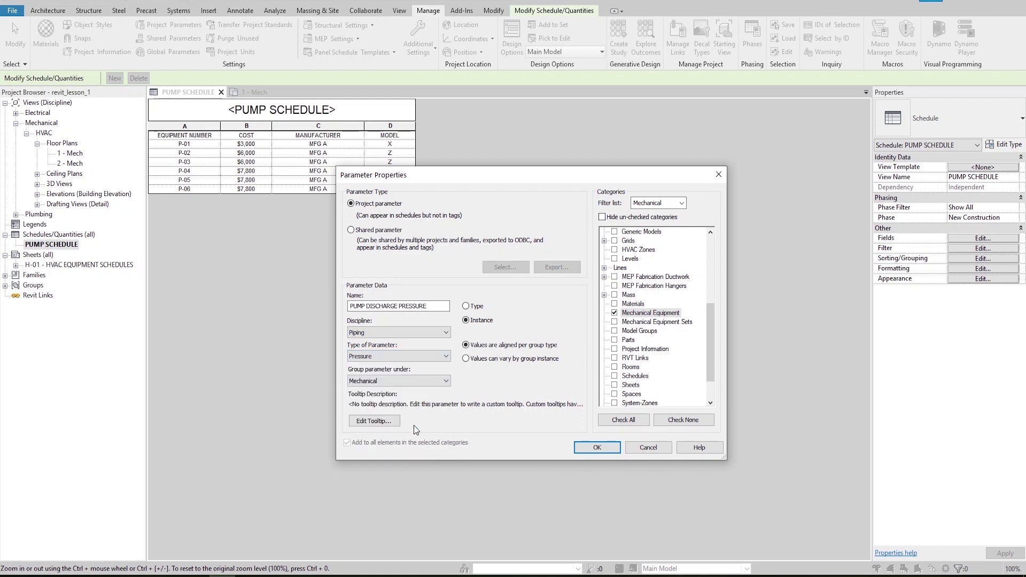
# Step: Group the parameter under Mechanical - Flow and give it the tooltip THIS IS A PUMP DISCHARGE PRESSURE PARAMETER FOR PUMP SCHEDULE, accepting the new project parameter
pyautogui.click(445, 380)
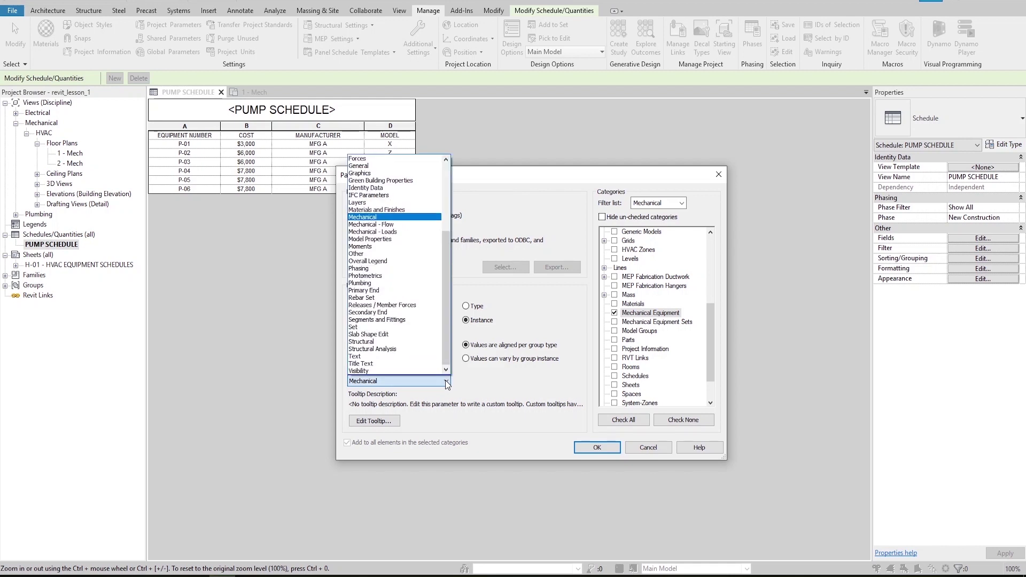
pyautogui.click(422, 223)
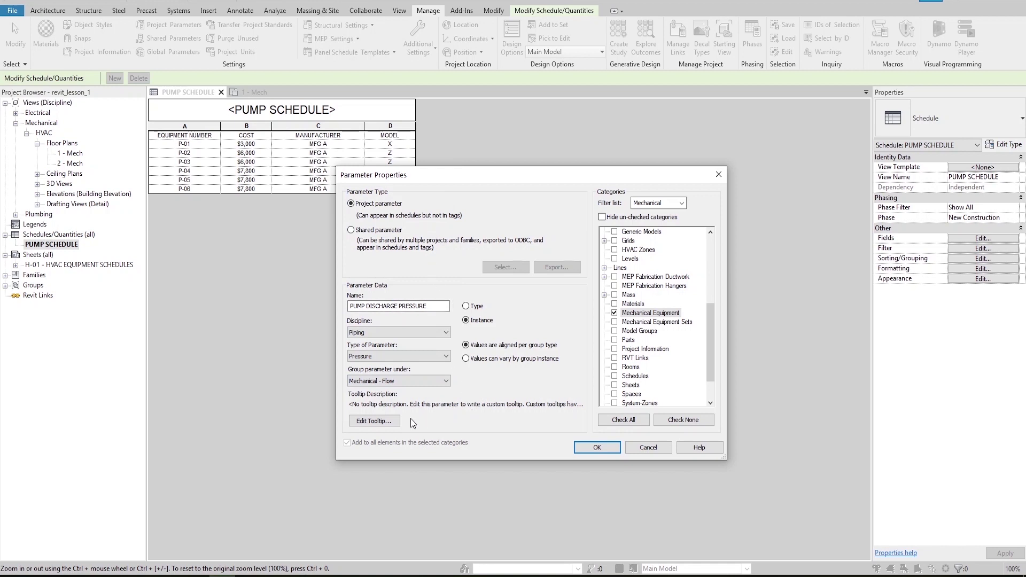
pyautogui.click(395, 421)
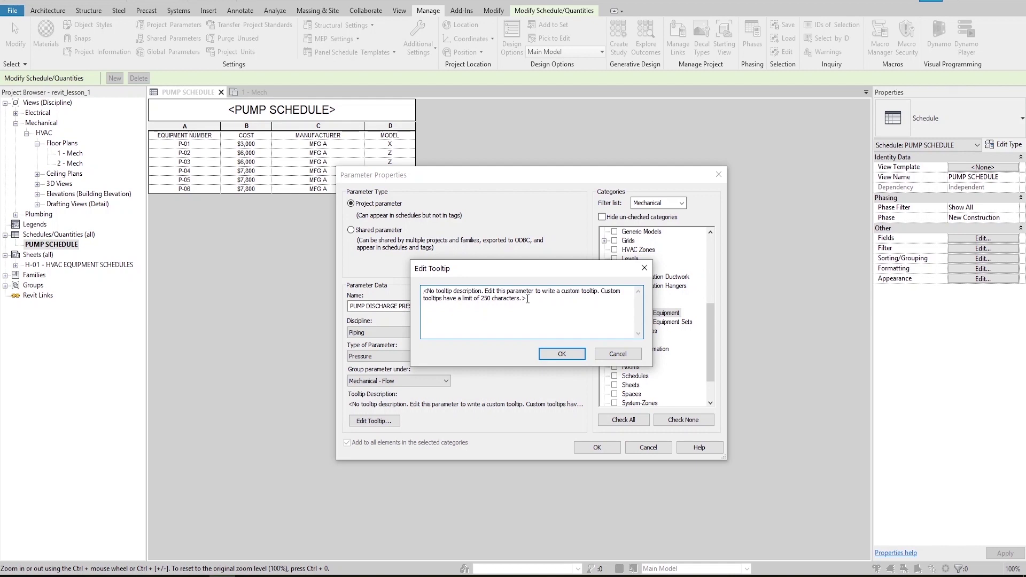
pyautogui.hotkey('ctrl', 'a')
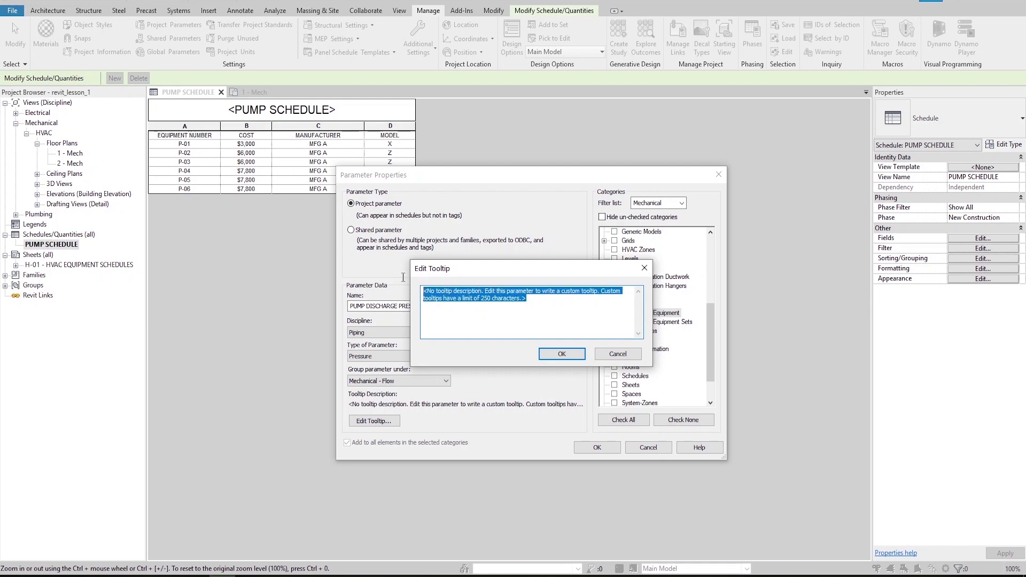
pyautogui.write('THIS IS A PUMP DISCHARGE PRESSURE PARAMETER FOR PUMP SCHEDULE')
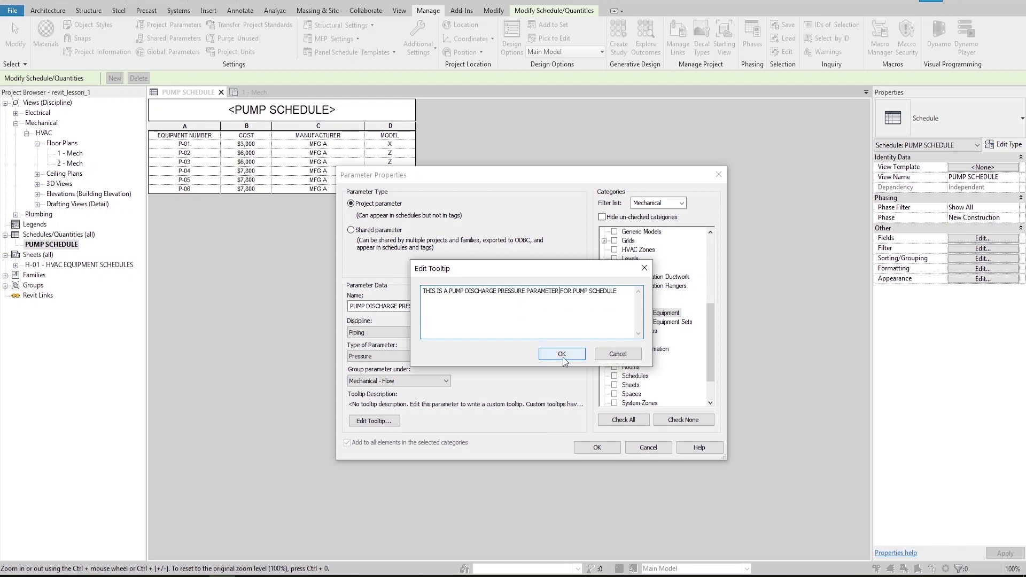
pyautogui.click(562, 356)
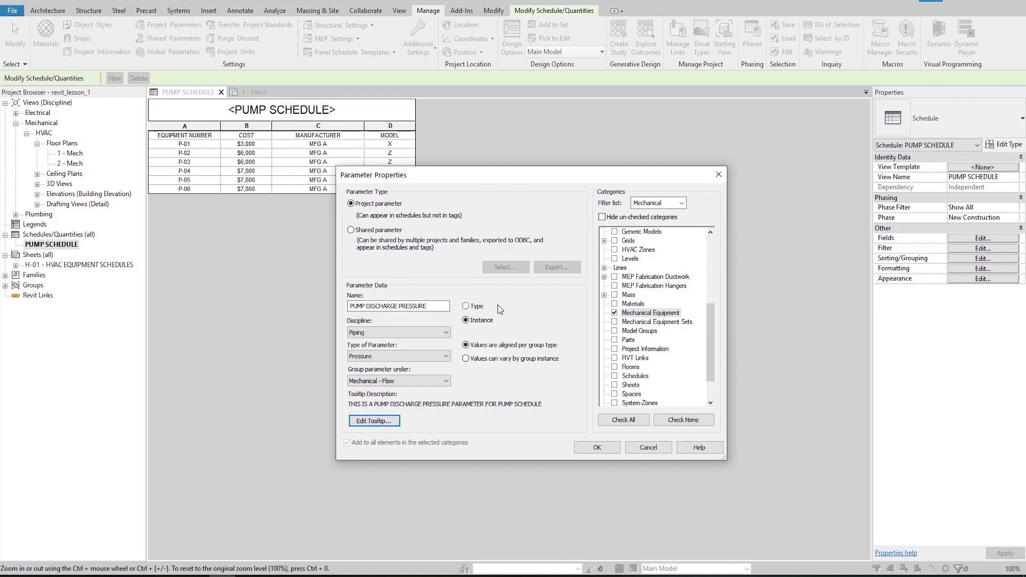
pyautogui.click(582, 450)
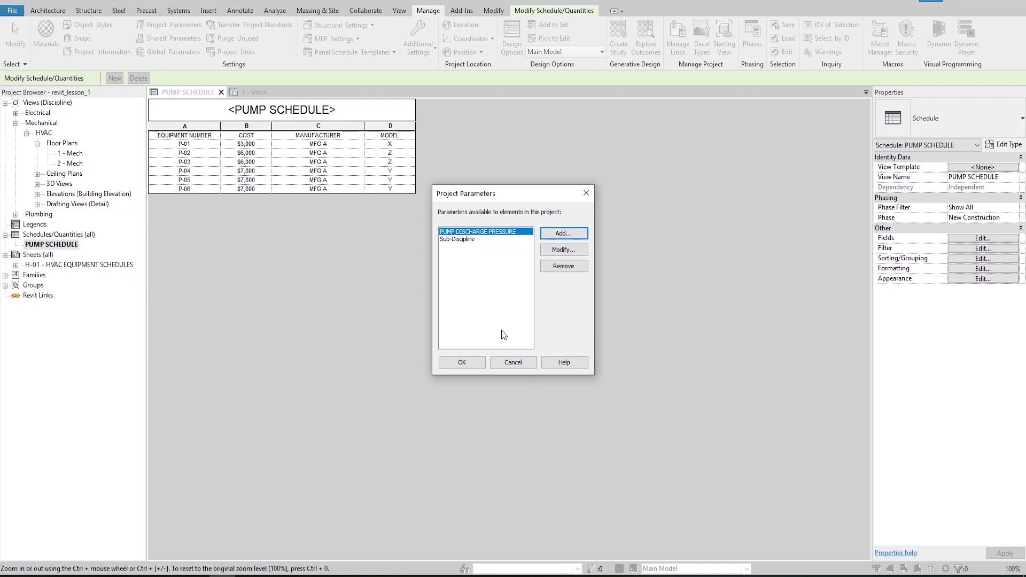
pyautogui.click(475, 367)
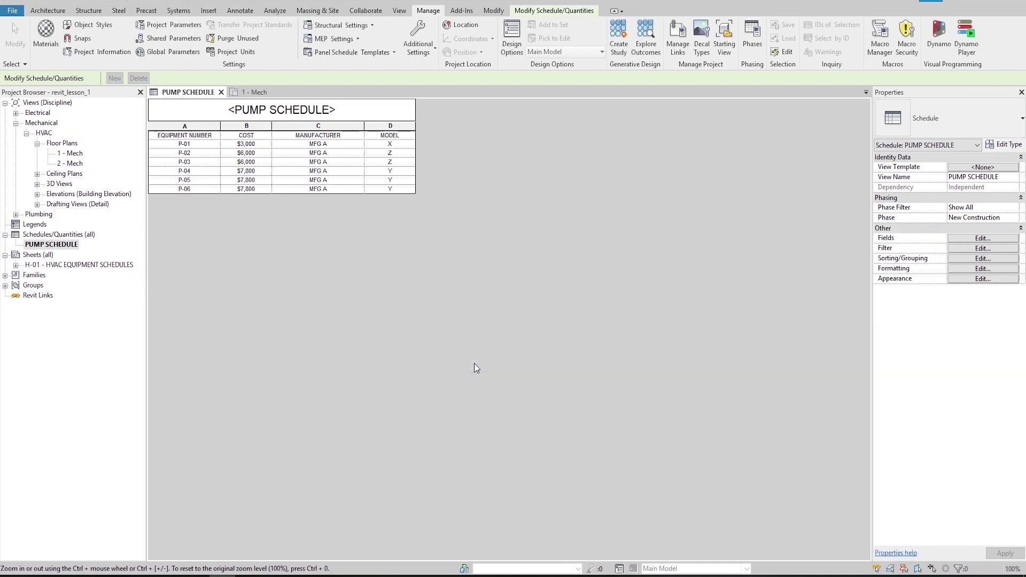
# Step: Add the PUMP DISCHARGE PRESSURE field to the pump schedule and place it directly after Mark
pyautogui.click(974, 241)
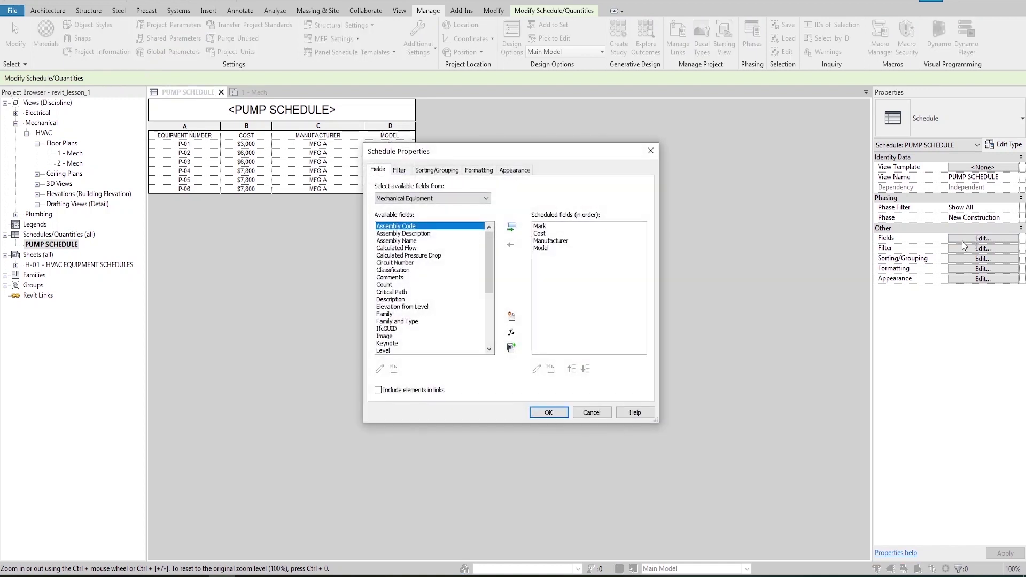
pyautogui.scroll(-5, 493, 255)
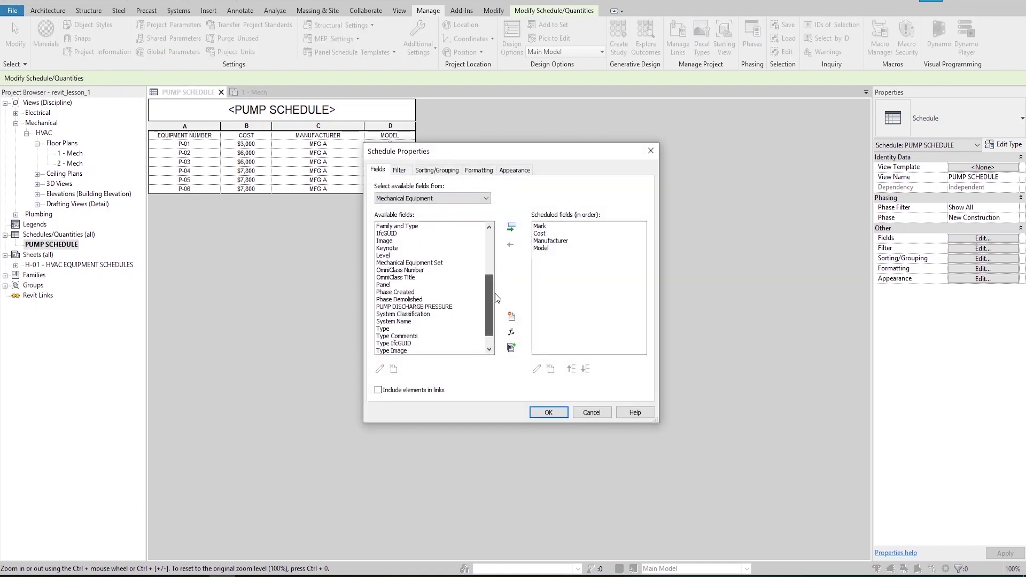
pyautogui.scroll(-1, 480, 293)
pyautogui.click(470, 299)
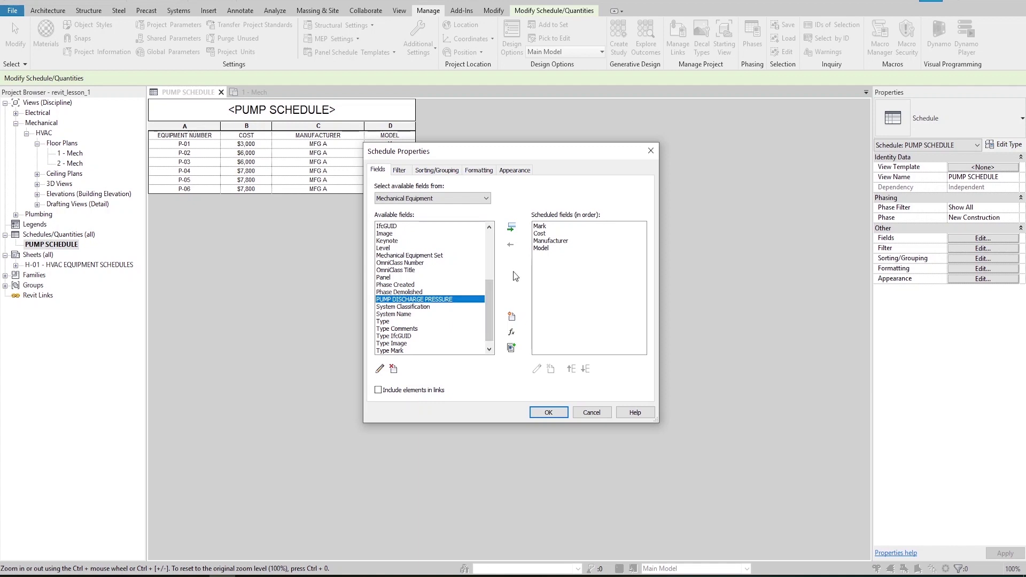
pyautogui.click(511, 228)
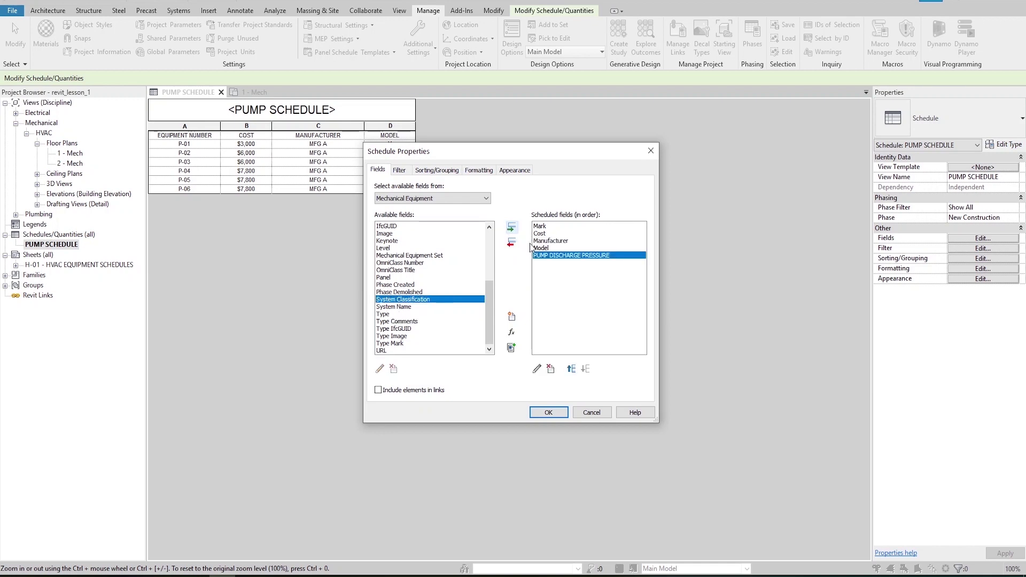
pyautogui.click(571, 369)
pyautogui.click(571, 369)
pyautogui.click(571, 369)
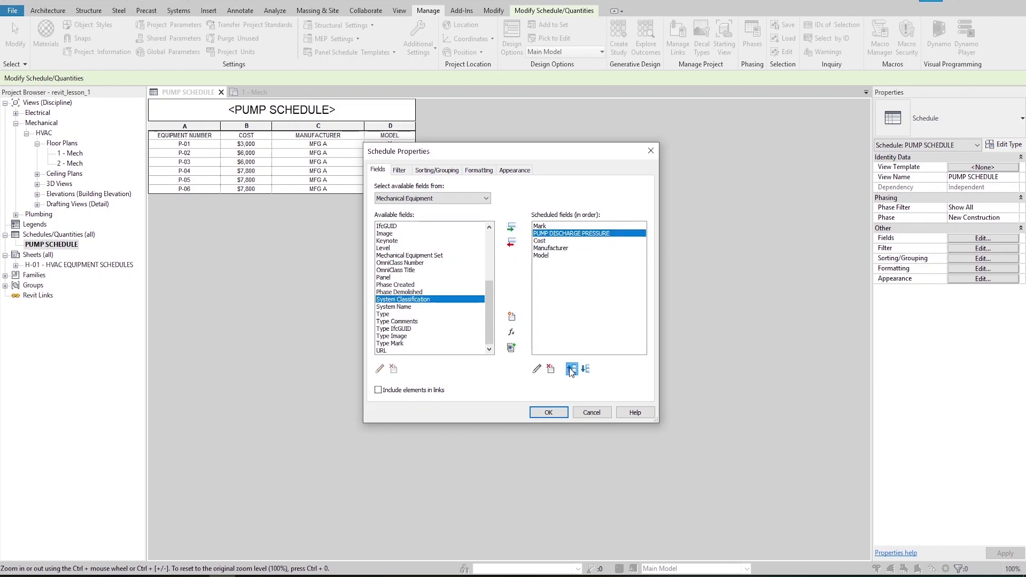
pyautogui.click(551, 412)
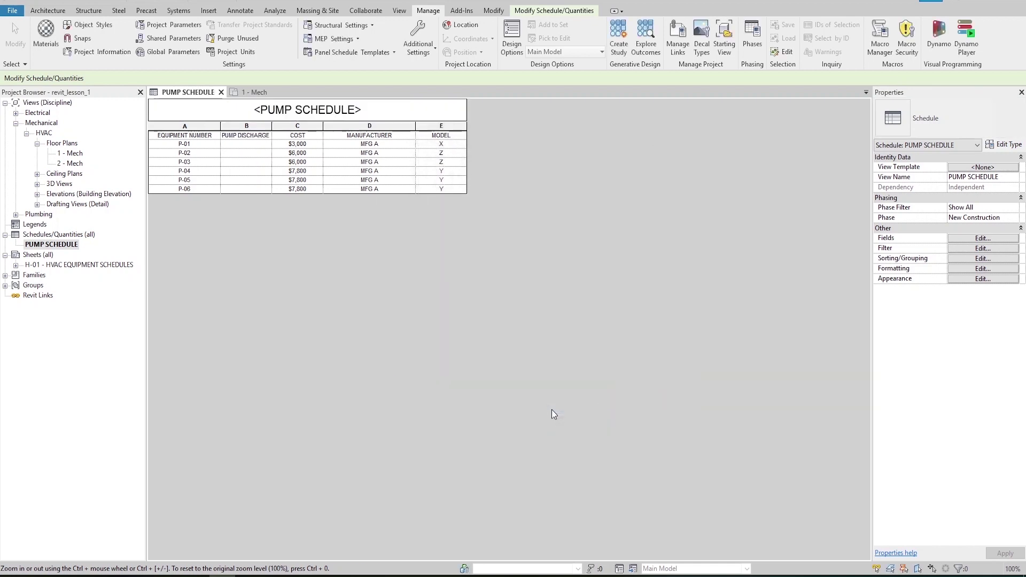
# Step: Widen the PUMP DISCHARGE PRESSURE column to fit its heading and enter 75 psi for pump P-01
pyautogui.moveTo(272, 129); pyautogui.dragTo(310, 129)
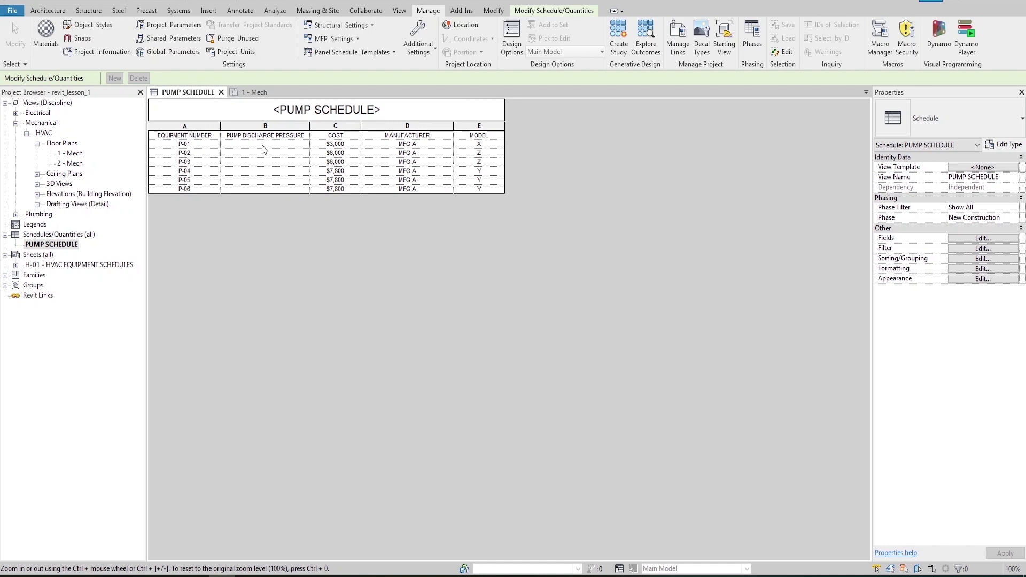
pyautogui.click(262, 145)
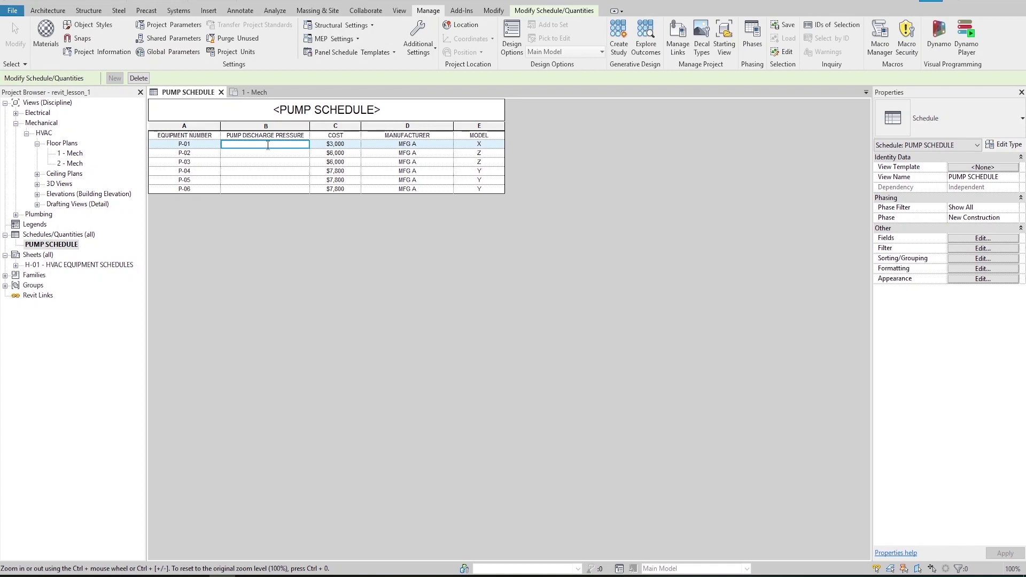
pyautogui.press('Return')
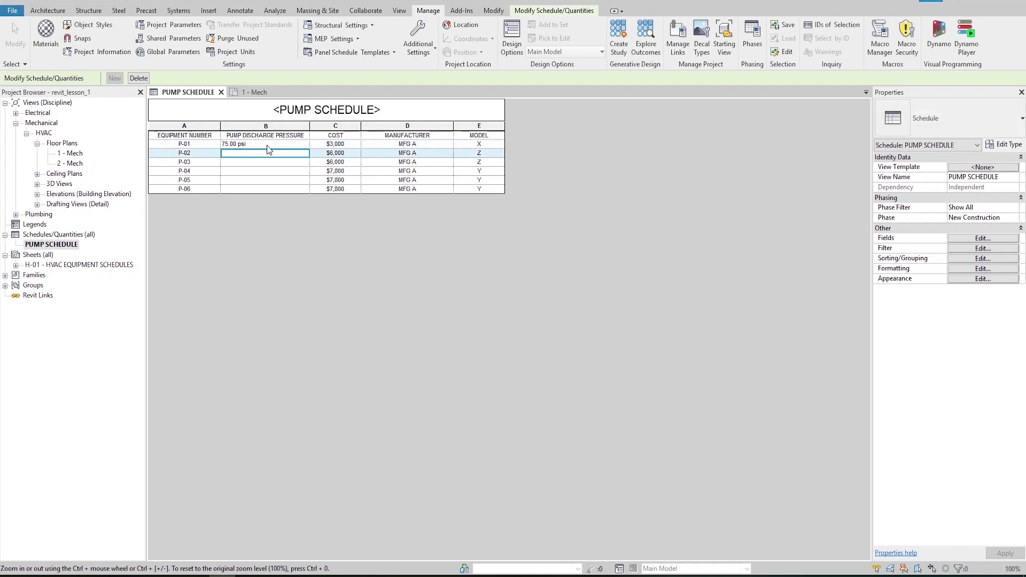
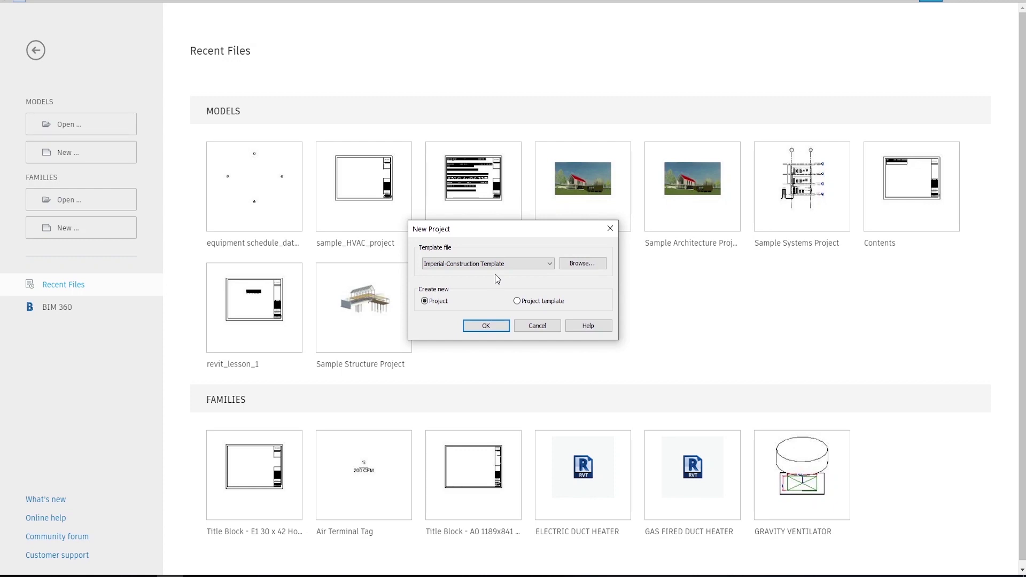
# Step: Create a new project from the Imperial-Systems Template
pyautogui.click(495, 265)
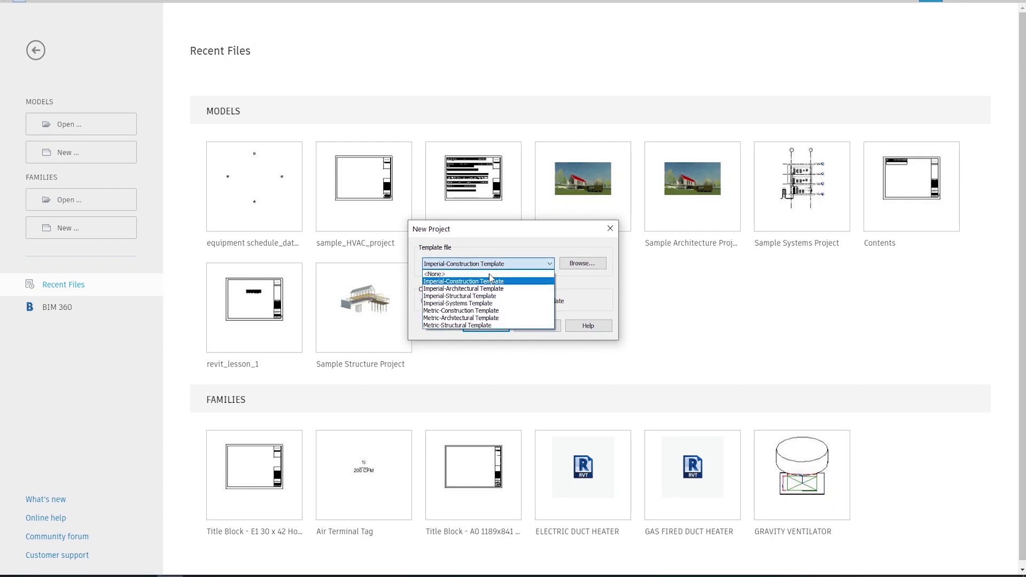
pyautogui.click(482, 303)
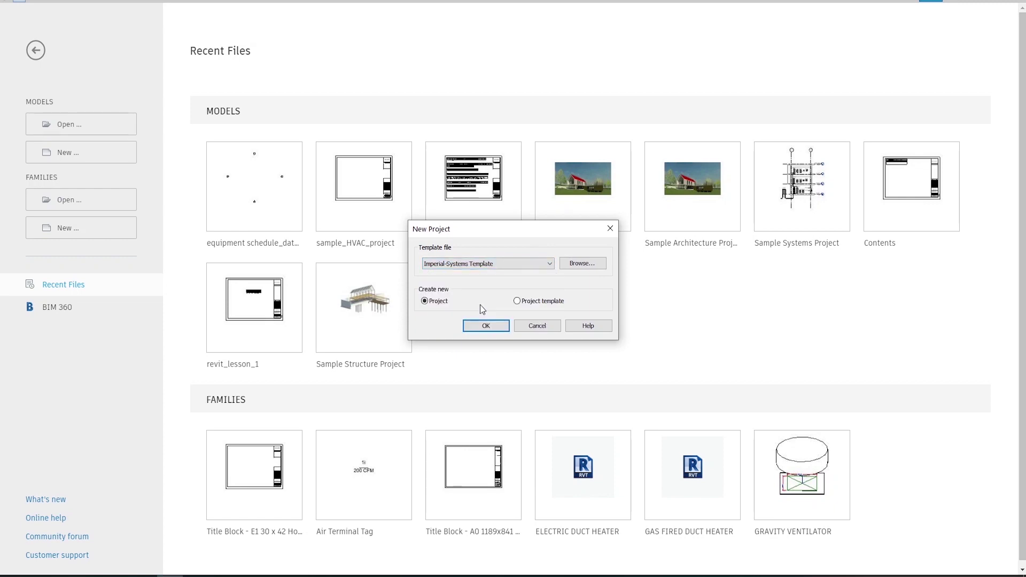
pyautogui.click(483, 325)
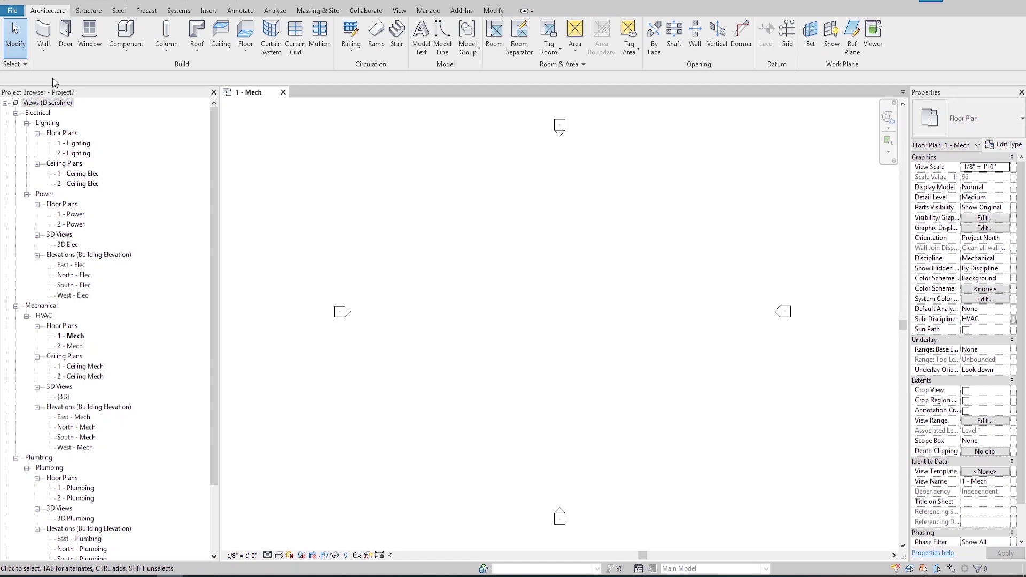
# Step: Save the new project in the equipment schedule database folder as equipment schedule_database_imperial
pyautogui.click(12, 10)
pyautogui.click(30, 111)
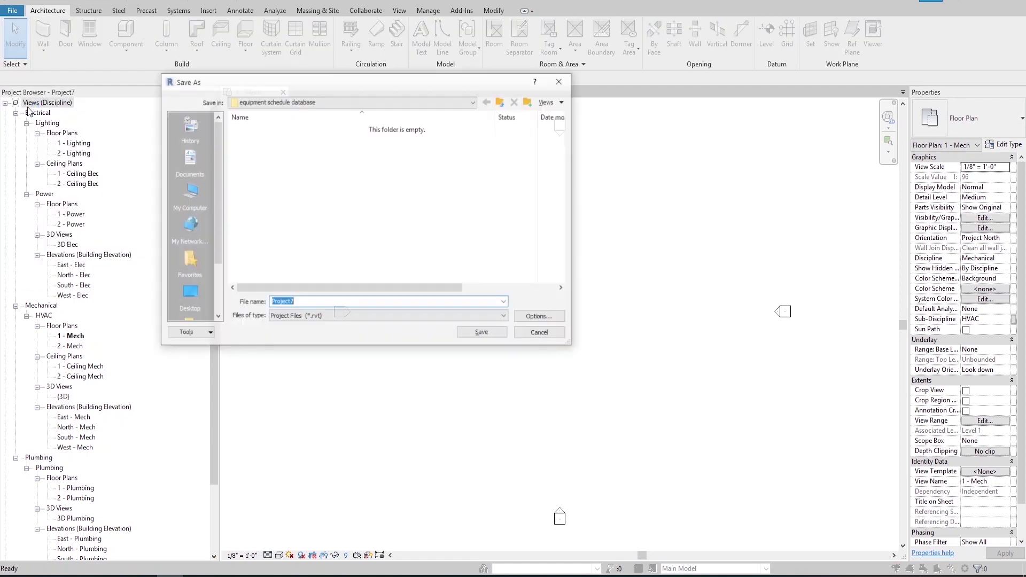
pyautogui.write('equipment schedule_database_imperial')
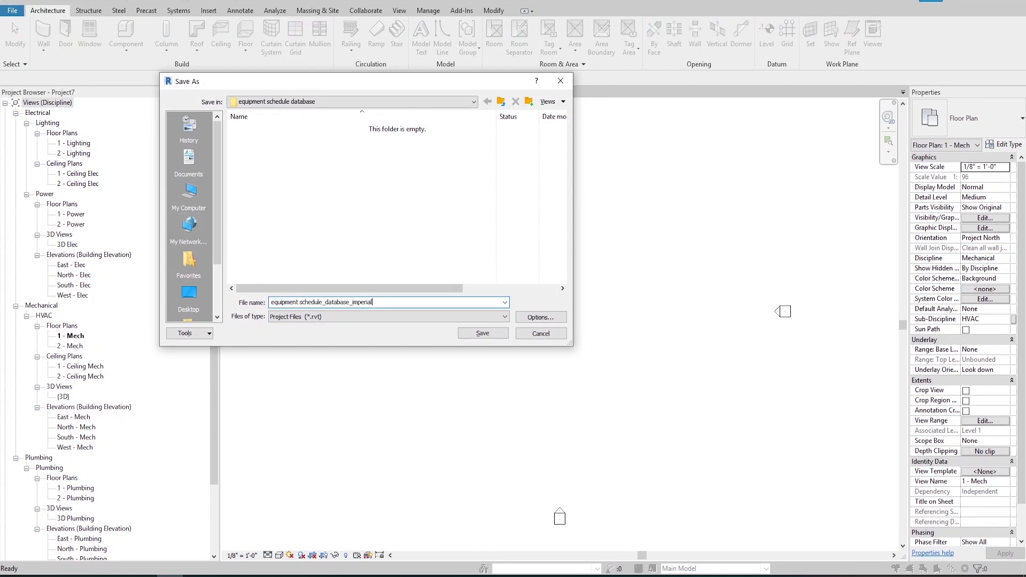
pyautogui.click(485, 333)
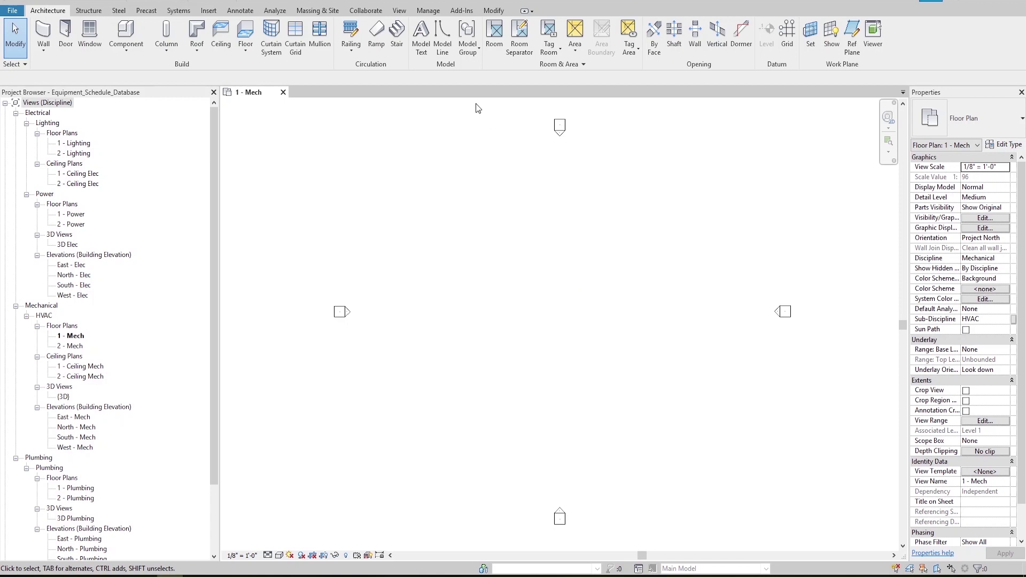
# Step: Create a shared parameter file named Equipment_Schedule_Database_Shared Parameters in the Lesson 2 folder
pyautogui.click(425, 11)
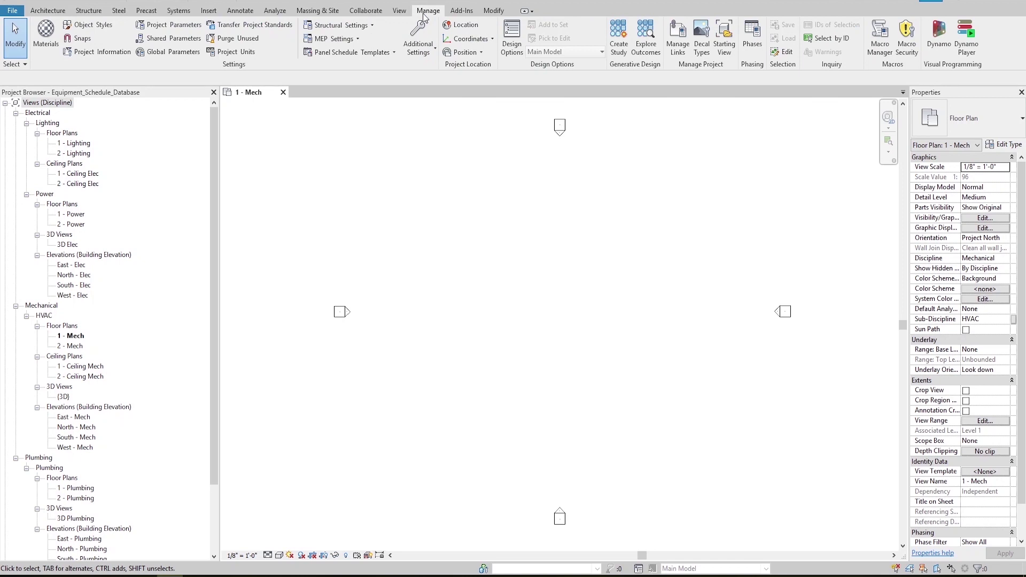
pyautogui.click(170, 39)
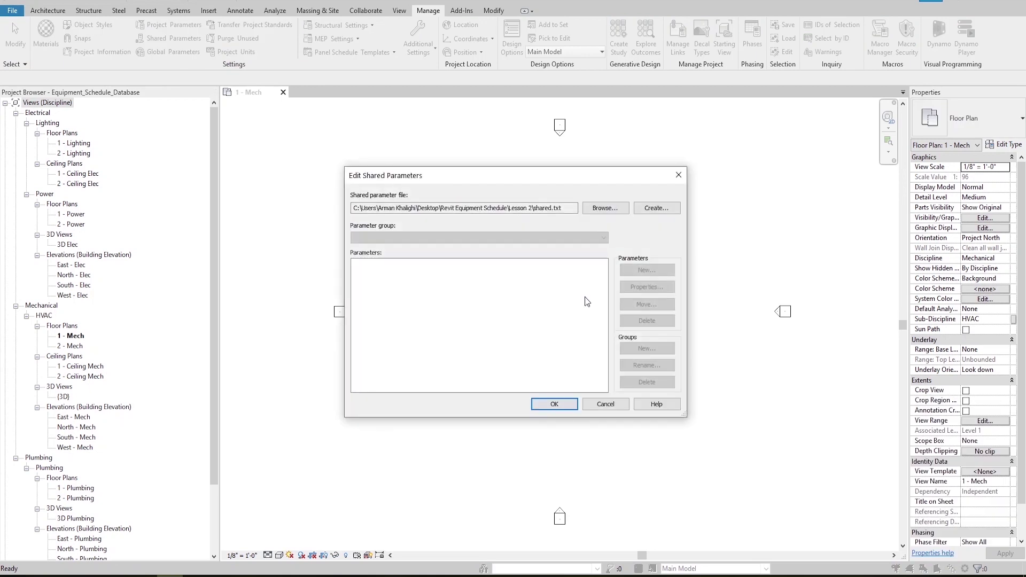
pyautogui.click(657, 211)
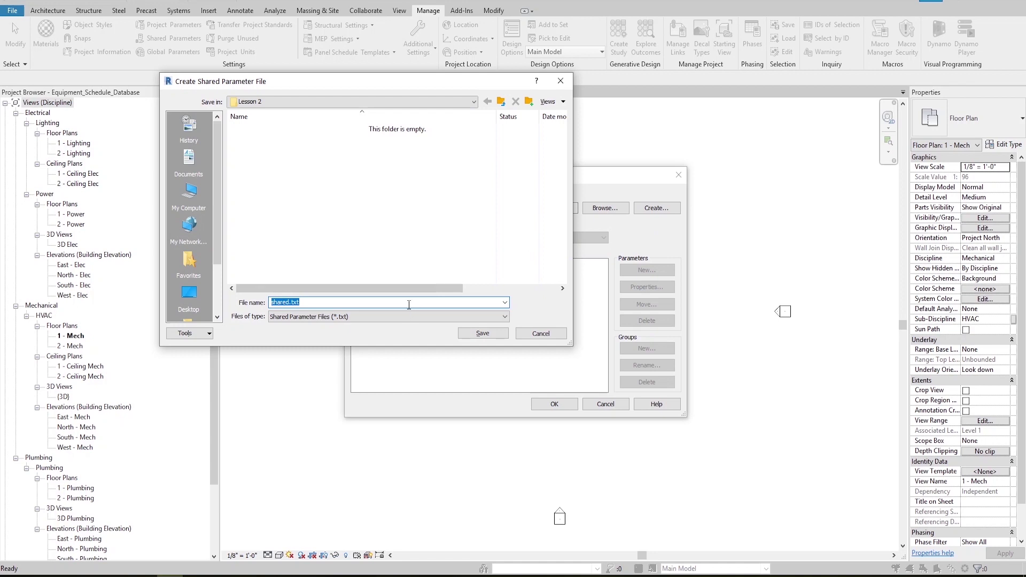
pyautogui.write('Equipment_Schedule_Database_Shared Parameters')
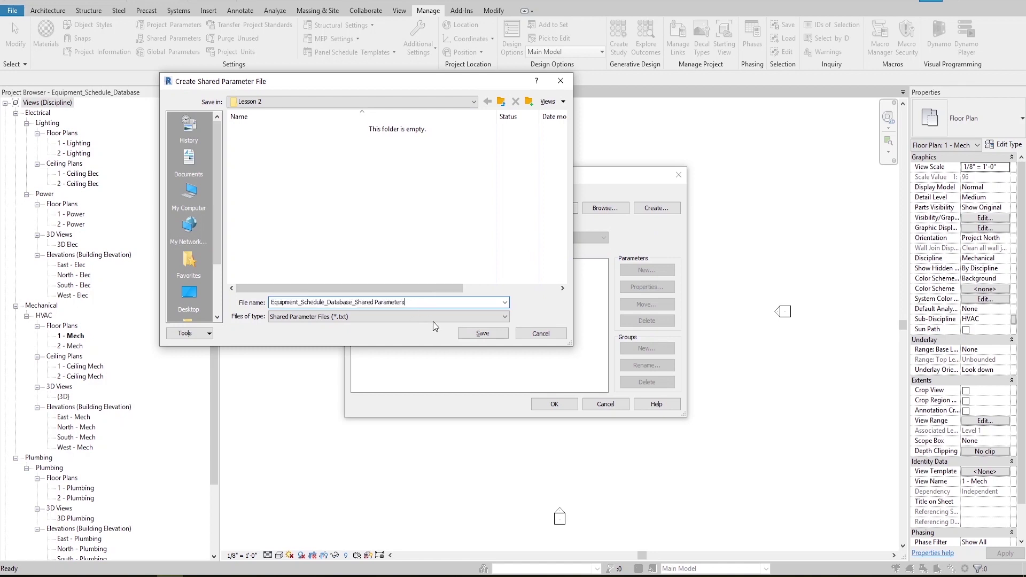
pyautogui.click(464, 335)
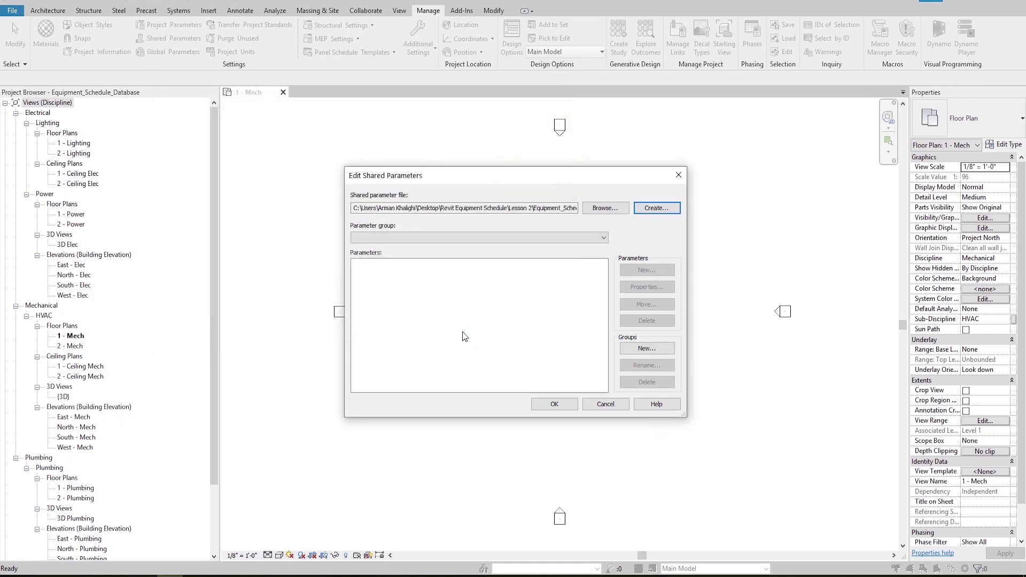
pyautogui.click(554, 404)
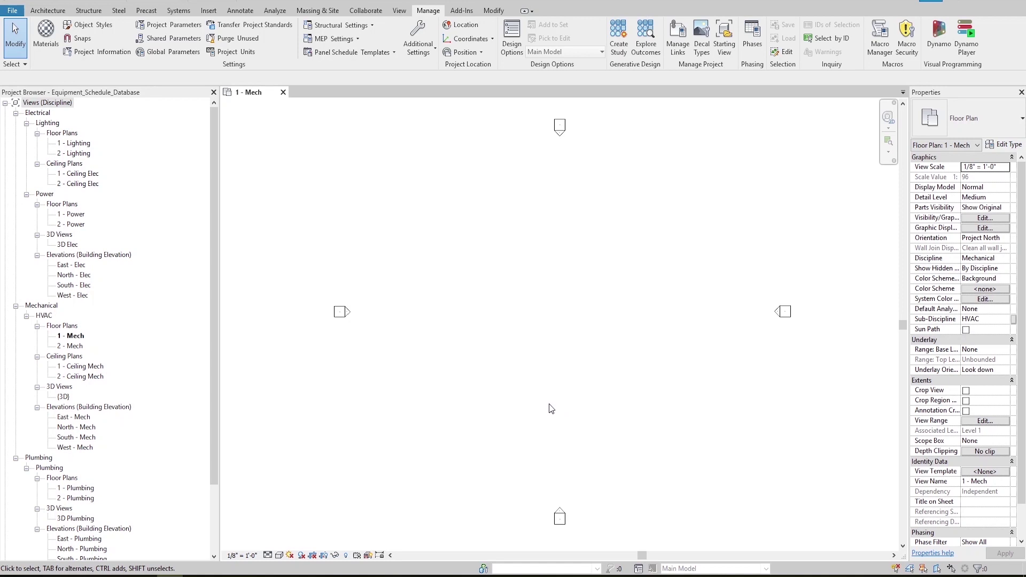
# Step: Switch to the Revit equipment schedule database project and add a parameter group named EQUIPMENT SCHEDULE to its shared parameter file
pyautogui.hotkey('alt', 'Tab')
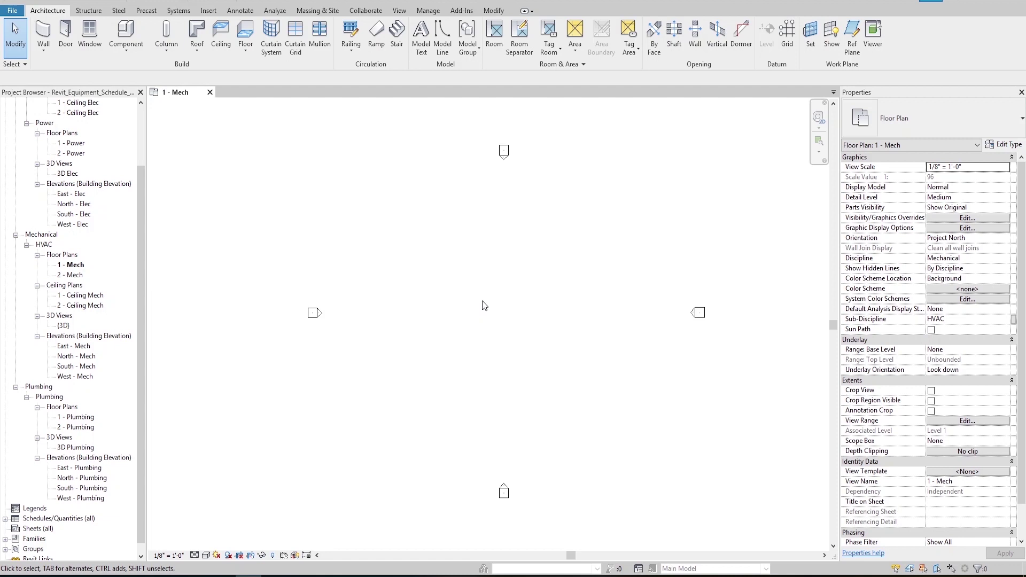
pyautogui.click(433, 12)
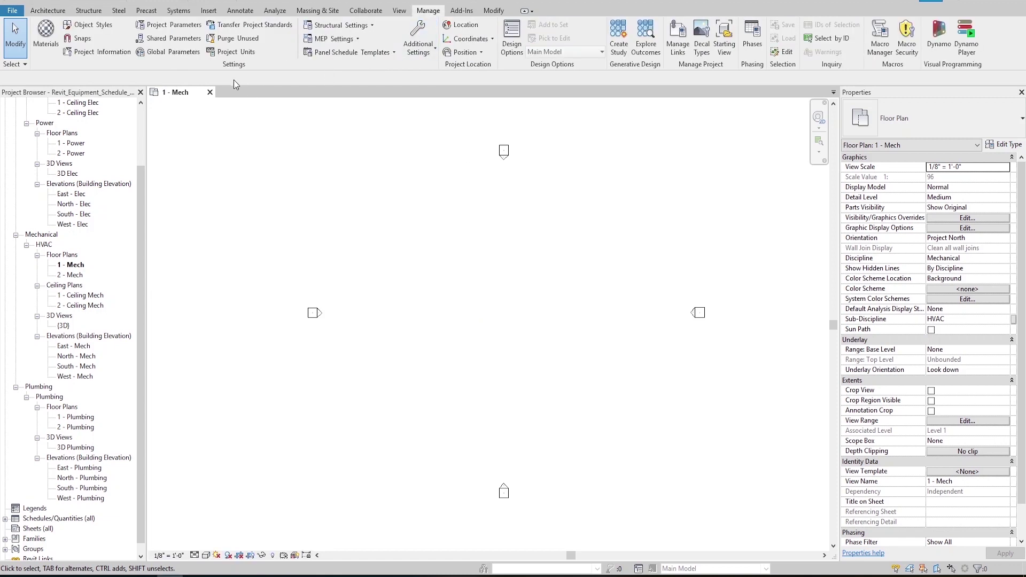
pyautogui.click(178, 40)
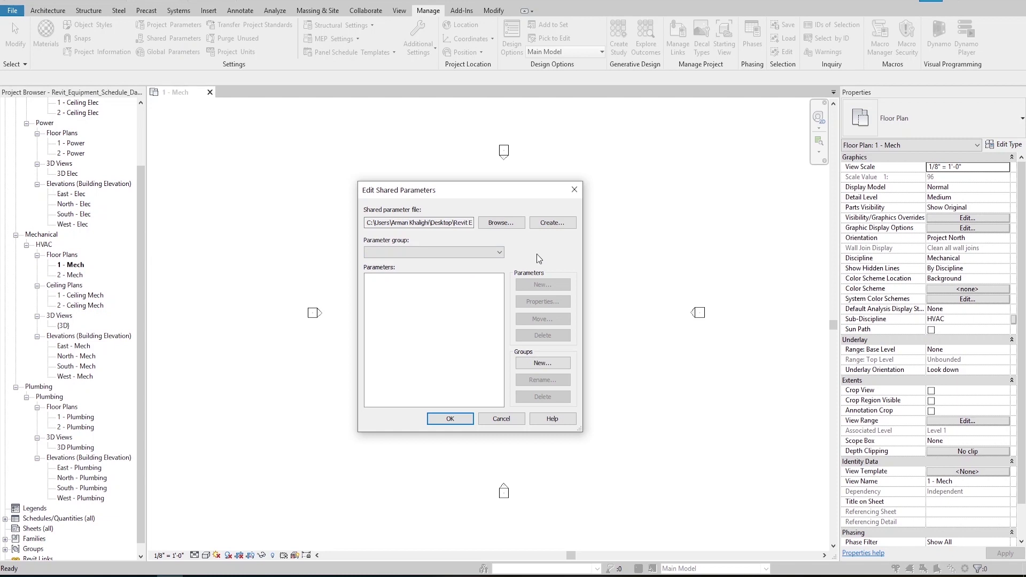
pyautogui.click(541, 364)
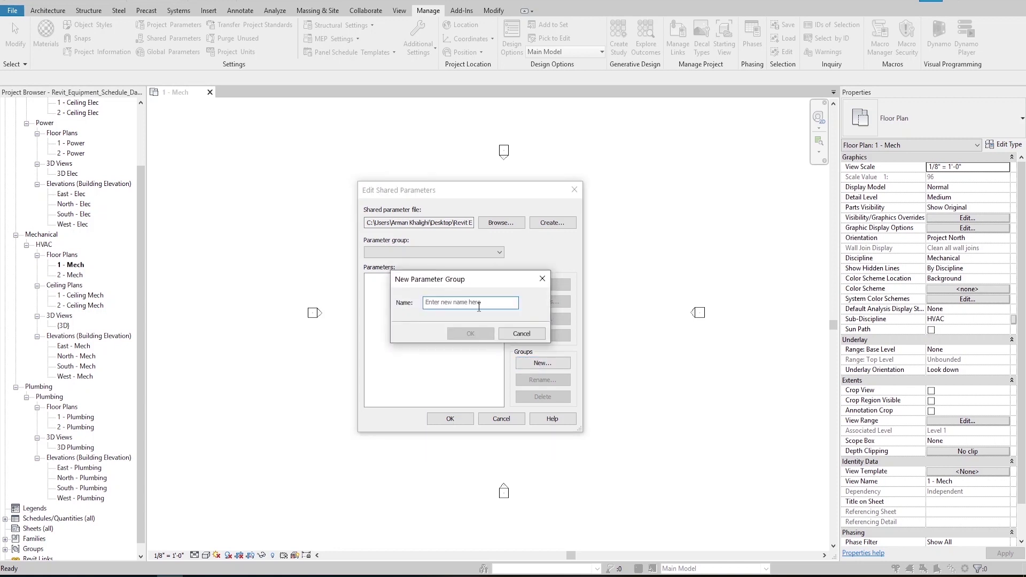
pyautogui.write('EQ')
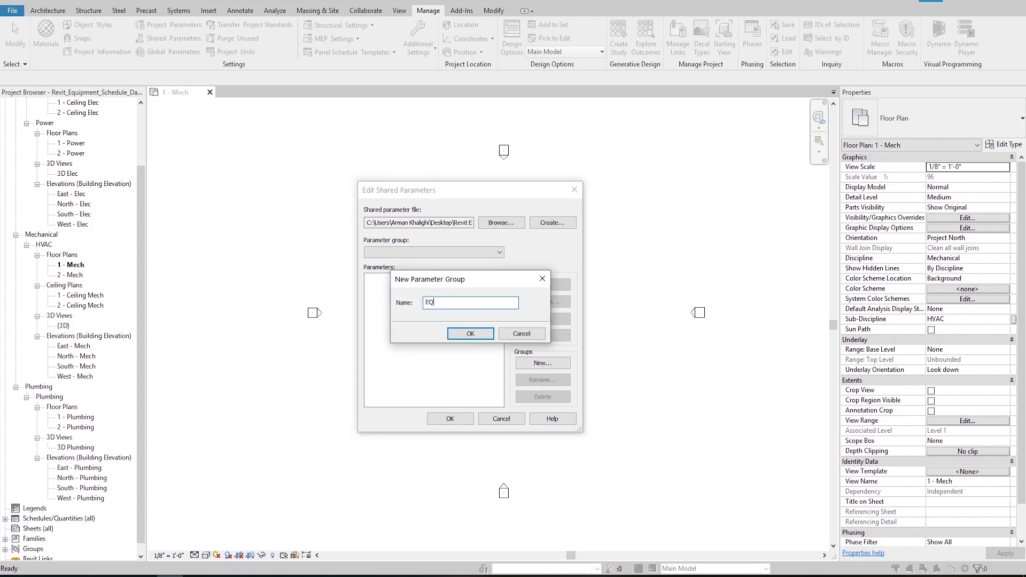
pyautogui.write('UIPMENT SCHEDULE')
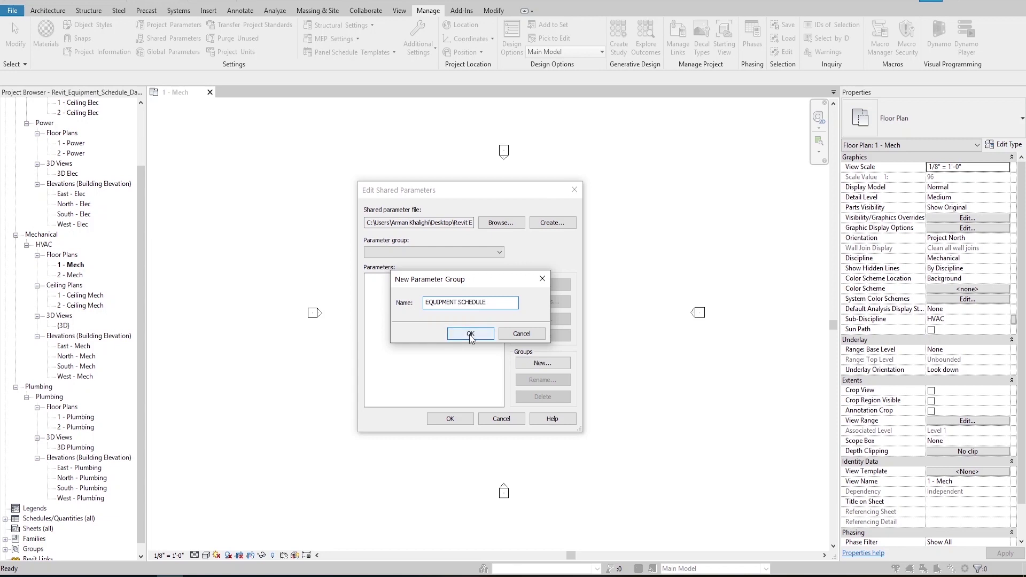
pyautogui.click(471, 334)
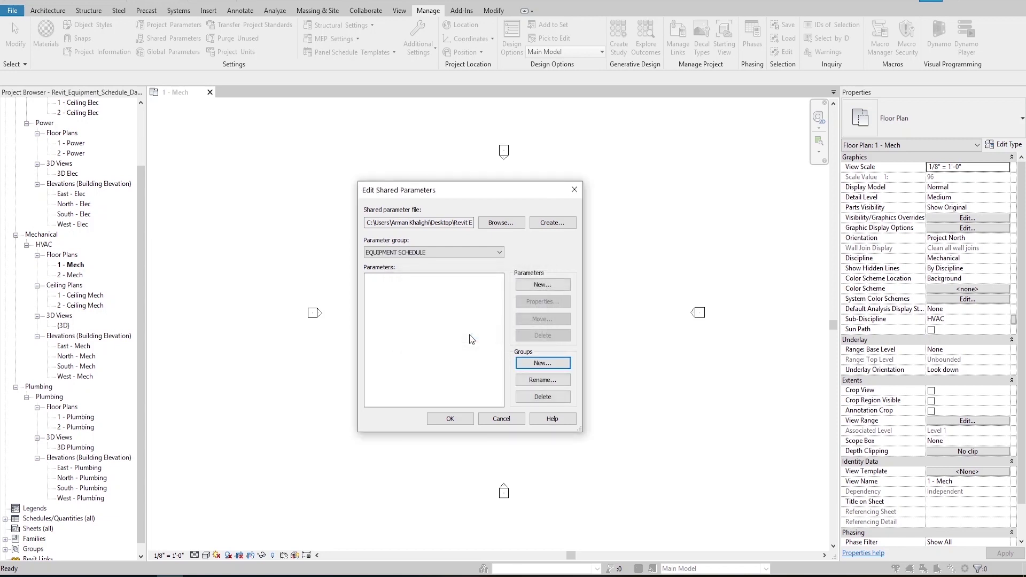
# Step: Create the shared parameter _FLOW_AIR FLOW_1 in the EQUIPMENT SCHEDULE group with discipline HVAC and type Air Flow
pyautogui.click(543, 285)
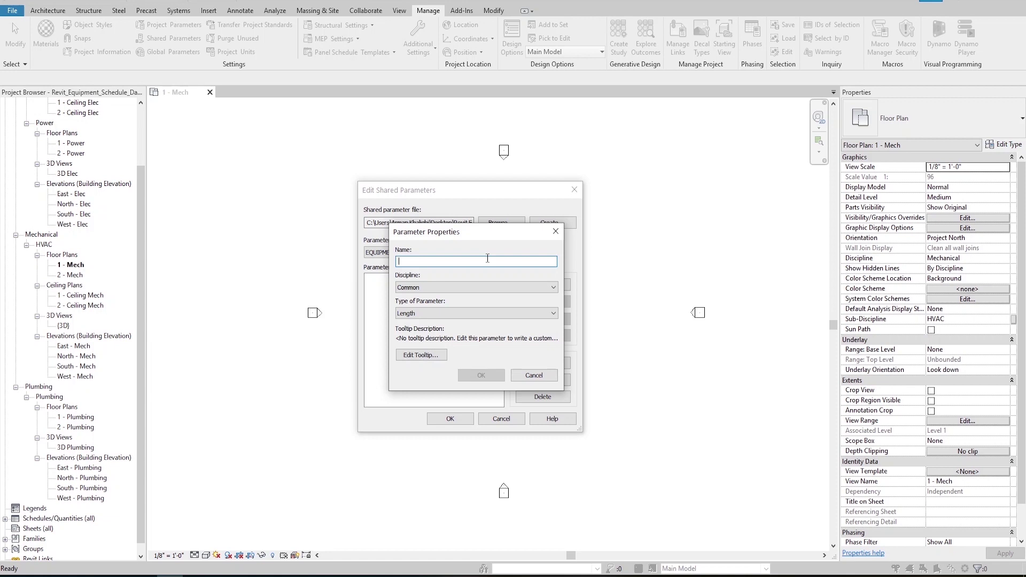
pyautogui.write('_FLOW_AIR FLOW_1')
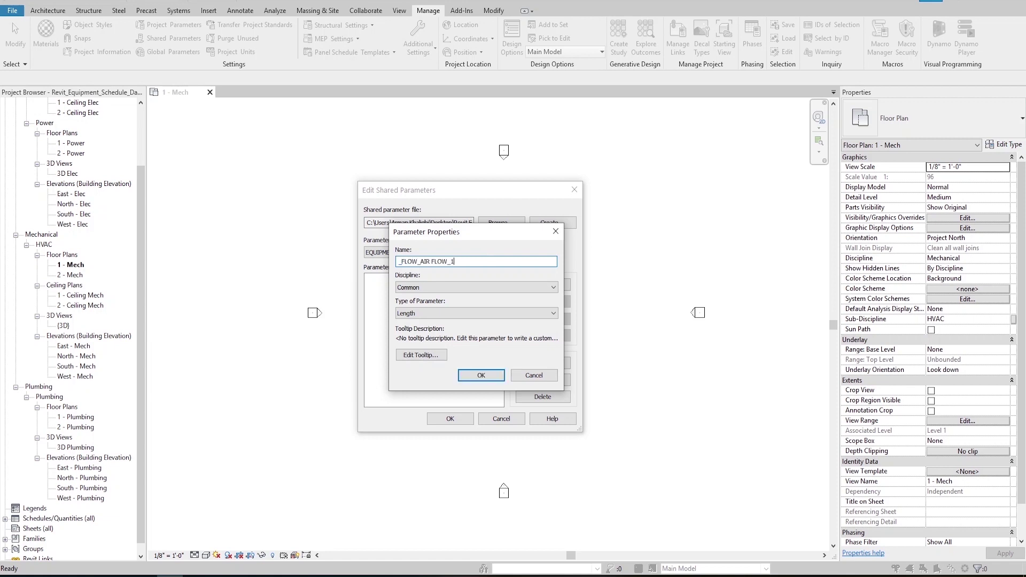
pyautogui.click(417, 288)
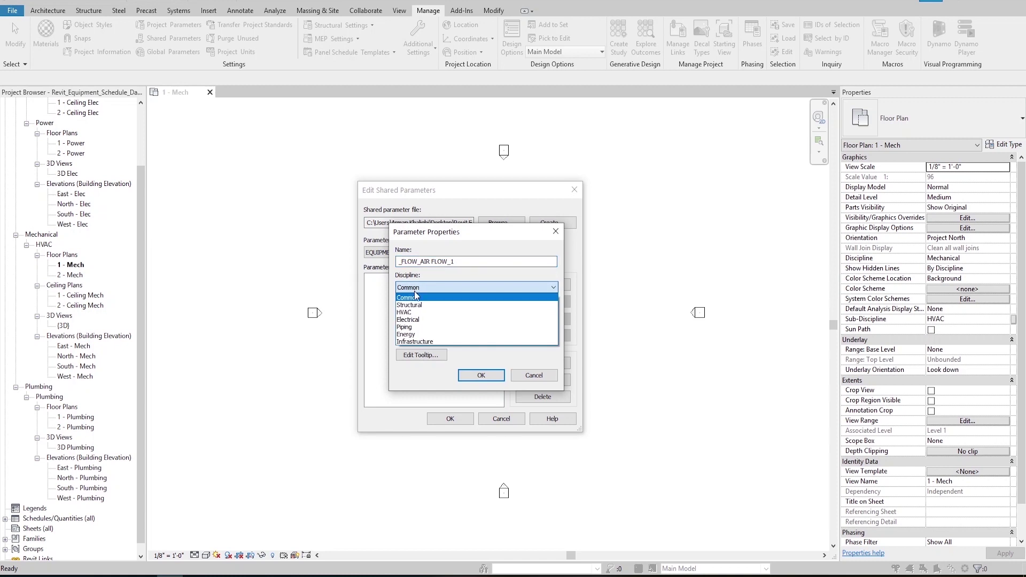
pyautogui.click(418, 312)
pyautogui.click(470, 314)
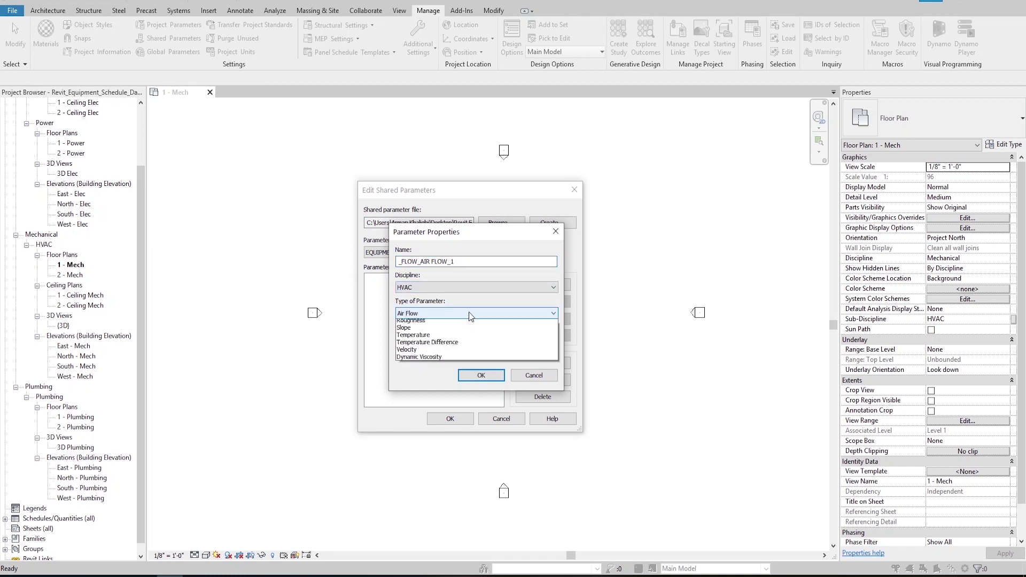
pyautogui.click(451, 325)
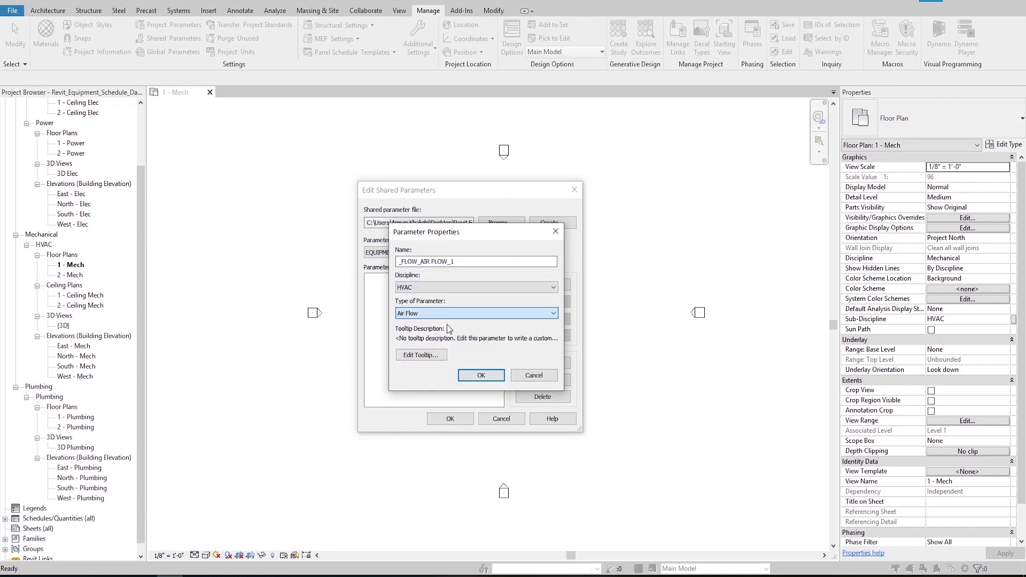
pyautogui.click(481, 376)
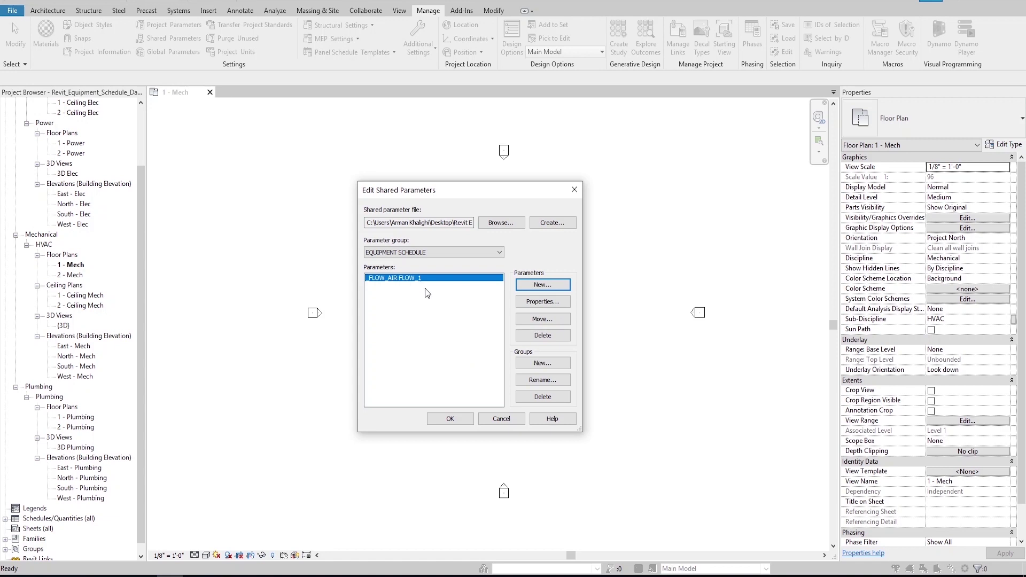
pyautogui.click(454, 417)
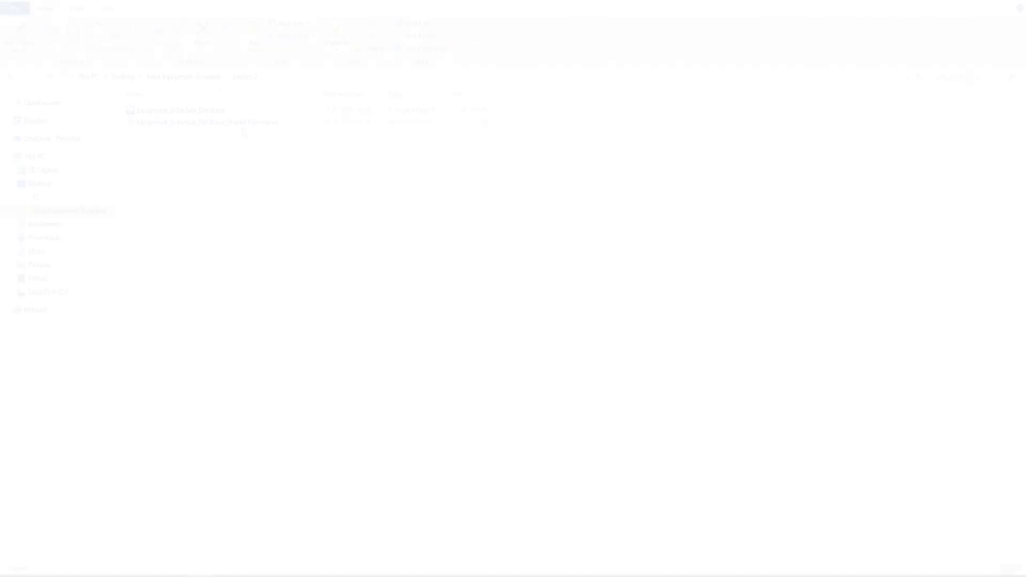
# Step: Open the shared parameter text file and examine the line that defines the air flow parameter, then return to the Revit project
pyautogui.doubleClick(242, 123)
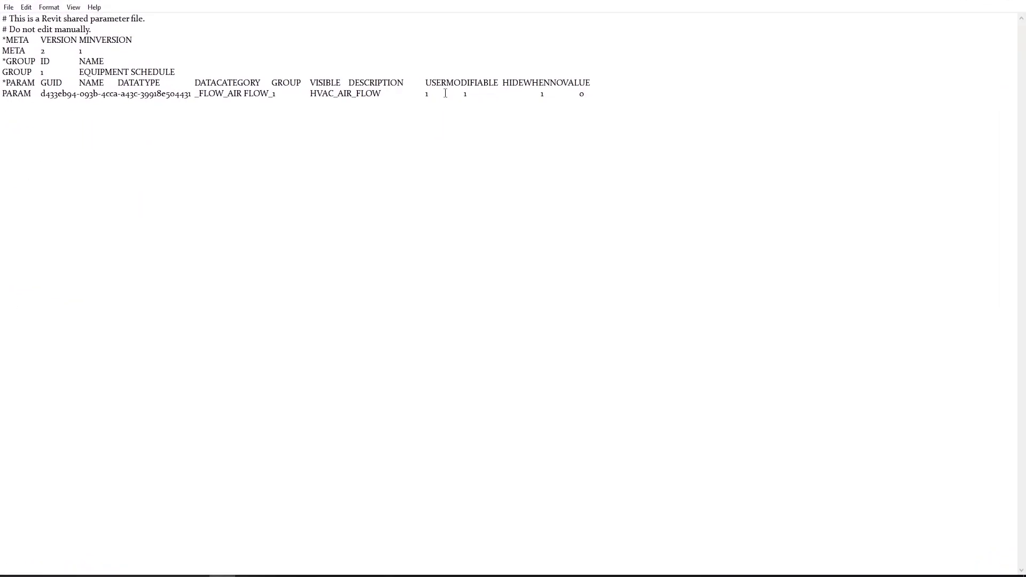
pyautogui.moveTo(634, 96); pyautogui.dragTo(2, 94)
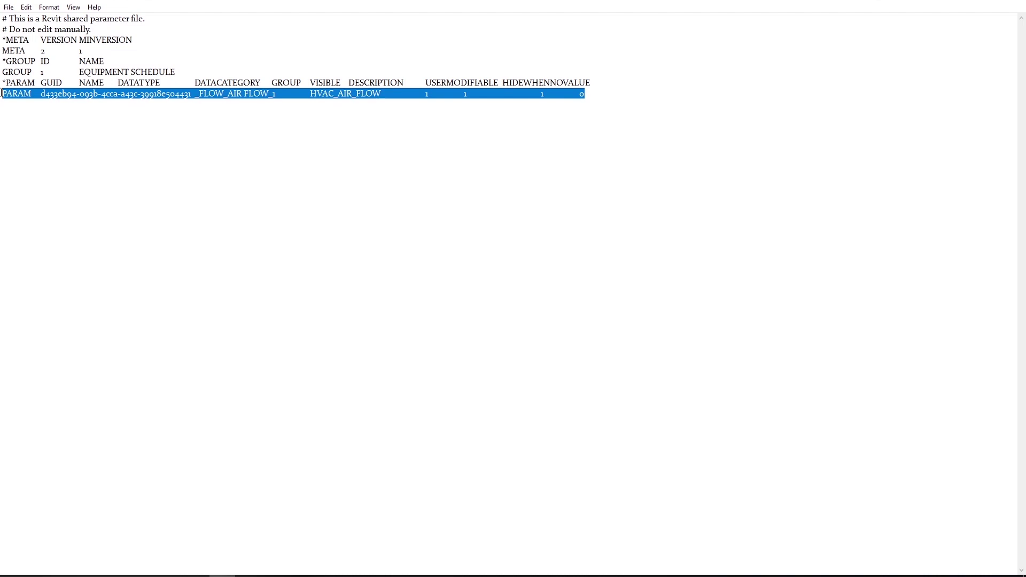
pyautogui.hotkey('alt', 'Tab')
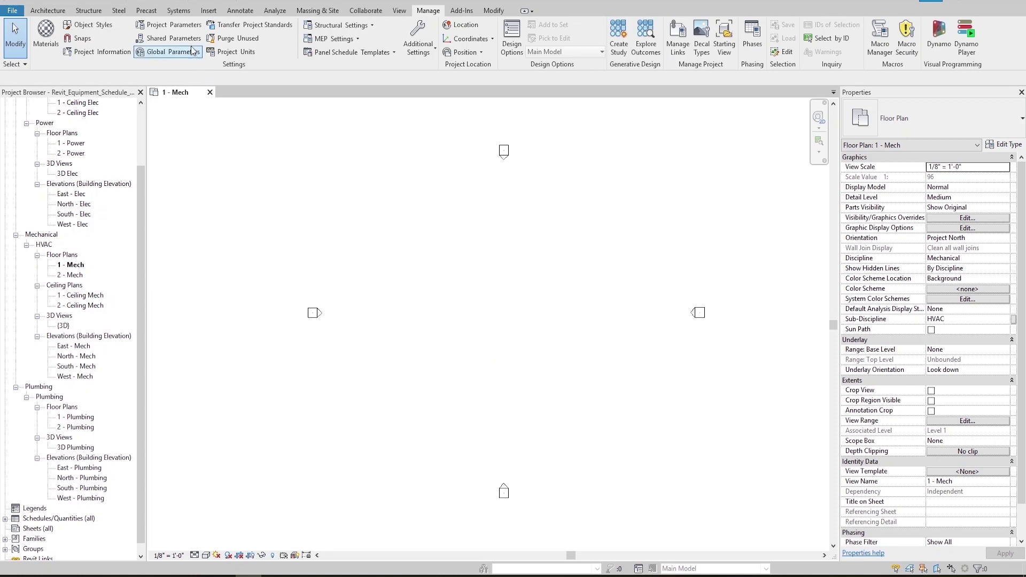
# Step: Add the shared parameter _FLOW_AIR FLOW_1 to the project as an instance parameter for the Mechanical Equipment category
pyautogui.click(180, 28)
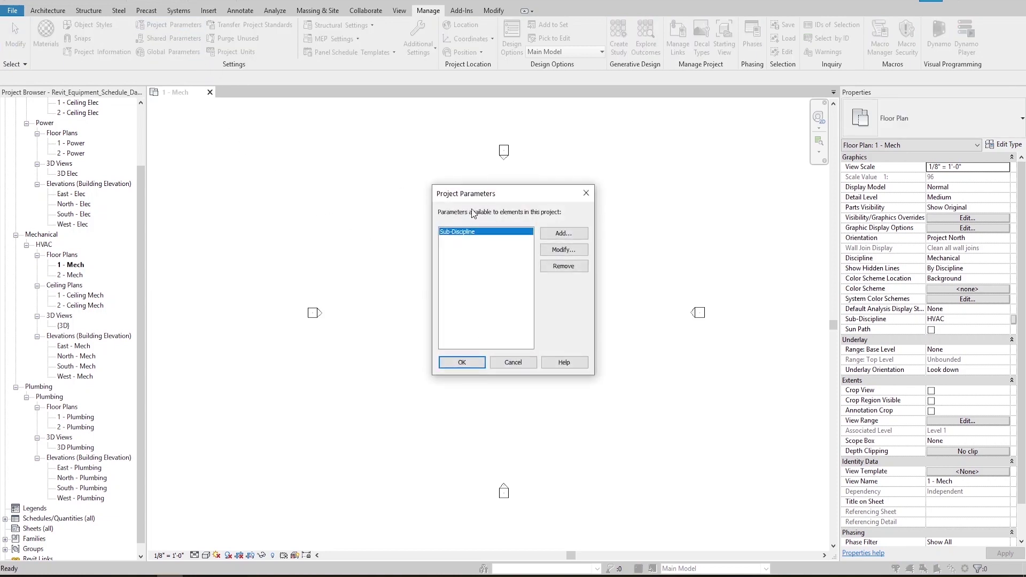
pyautogui.click(566, 238)
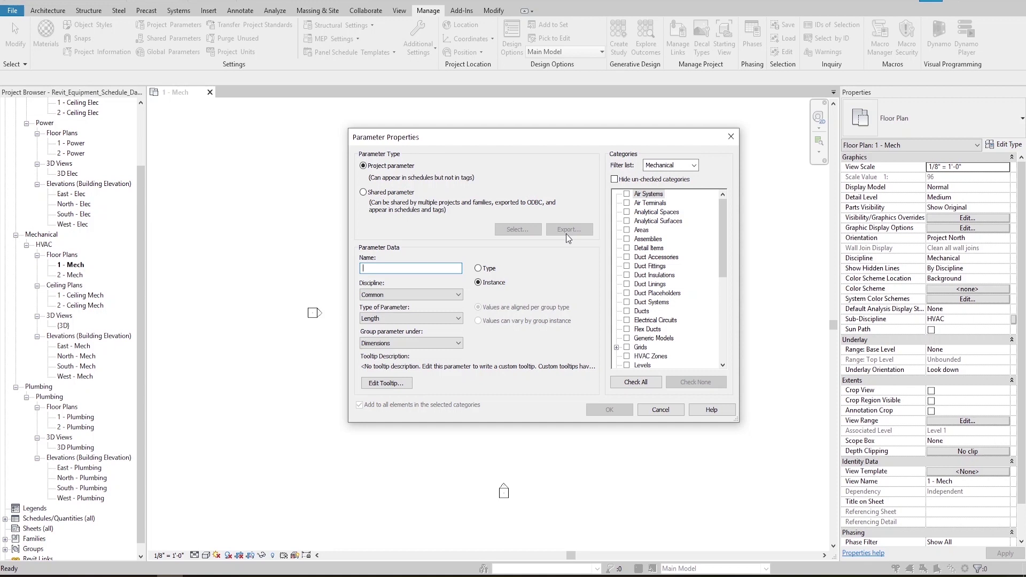
pyautogui.click(364, 193)
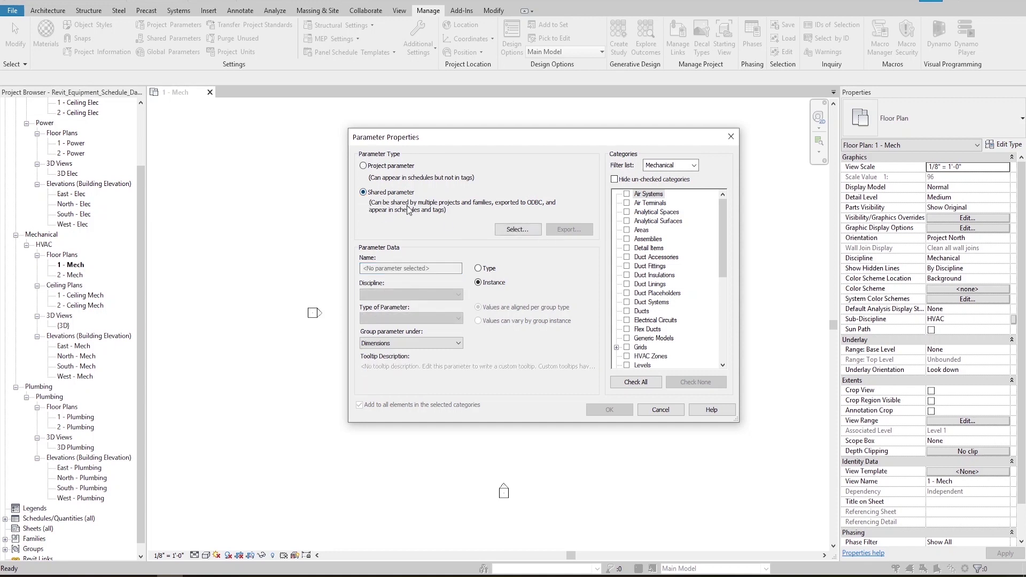
pyautogui.click(521, 233)
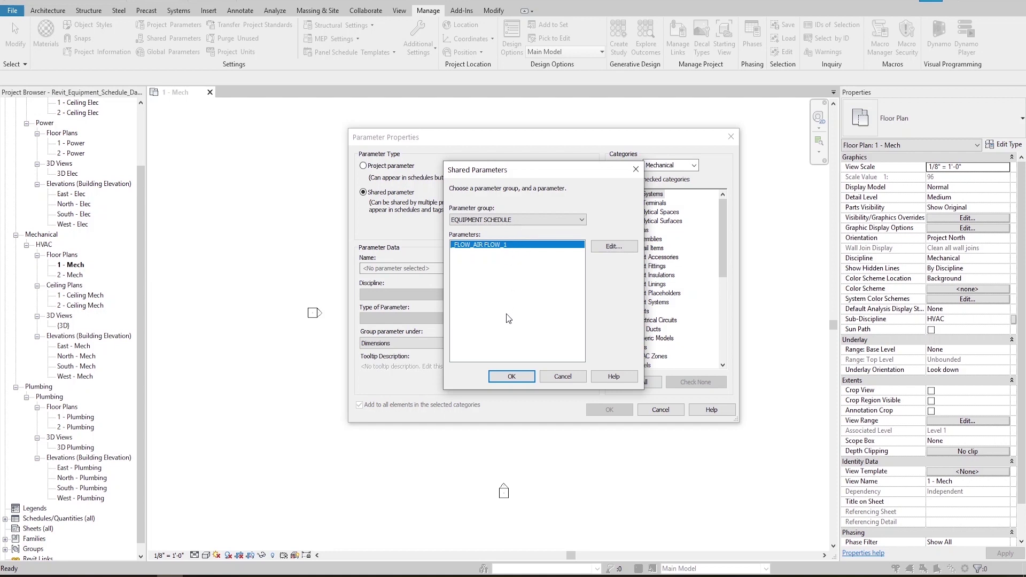
pyautogui.click(509, 378)
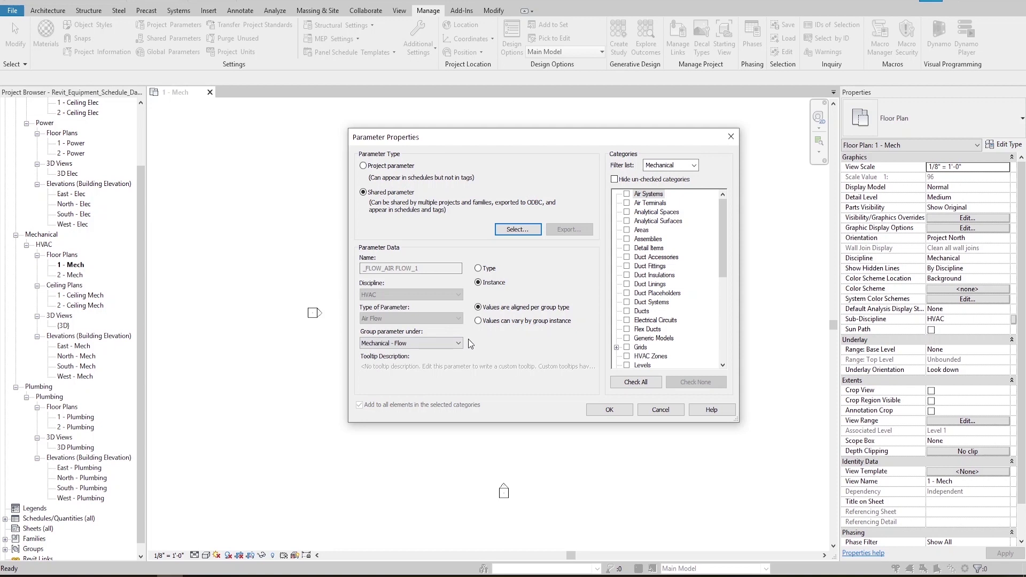
pyautogui.moveTo(728, 237); pyautogui.dragTo(717, 306)
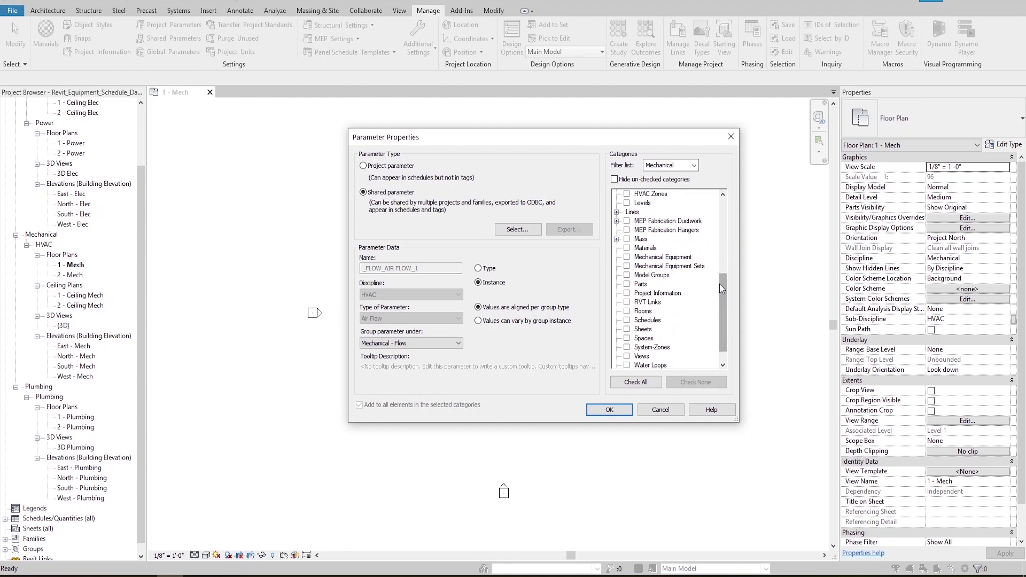
pyautogui.click(628, 258)
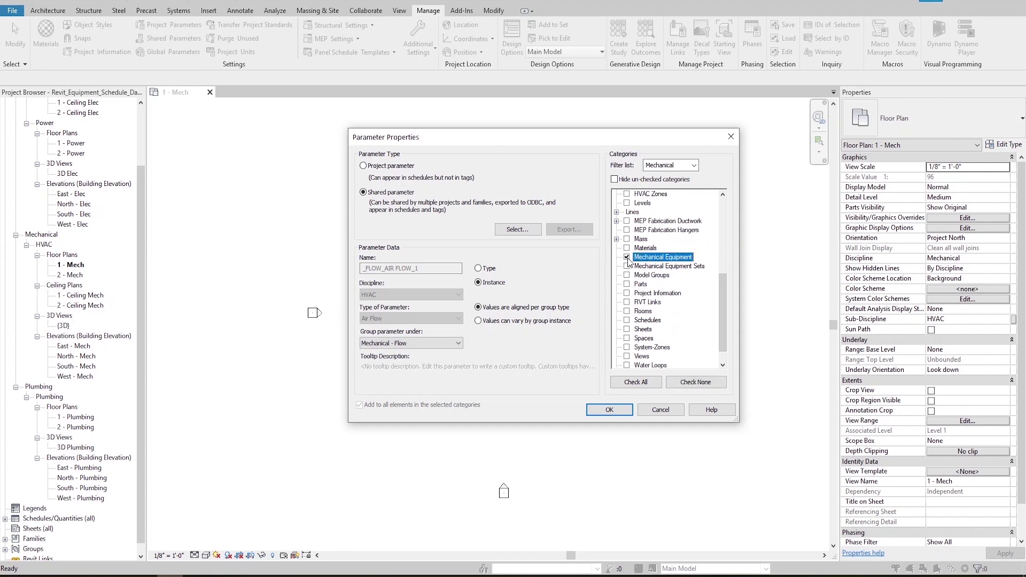
pyautogui.click(611, 409)
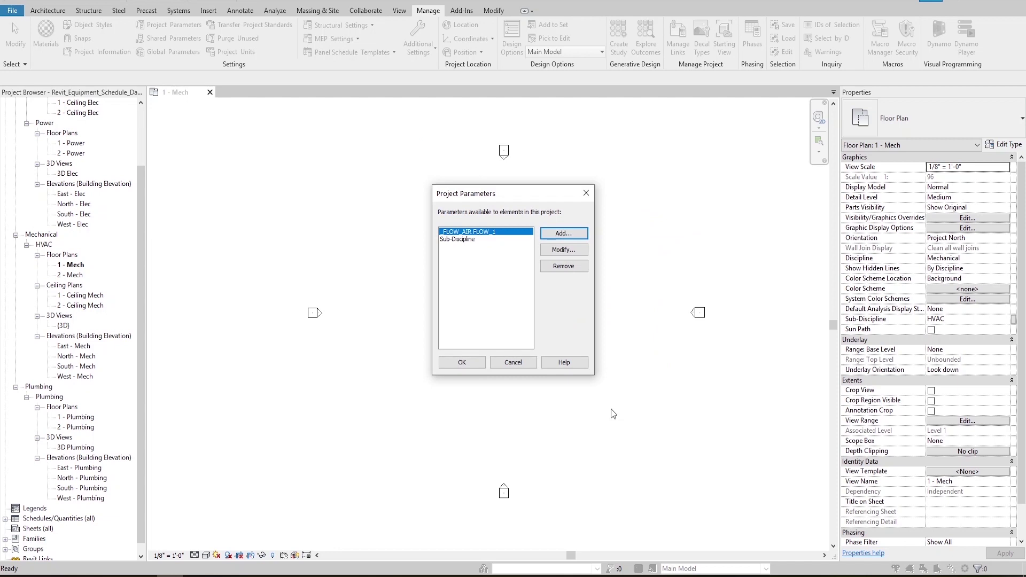
pyautogui.click(466, 366)
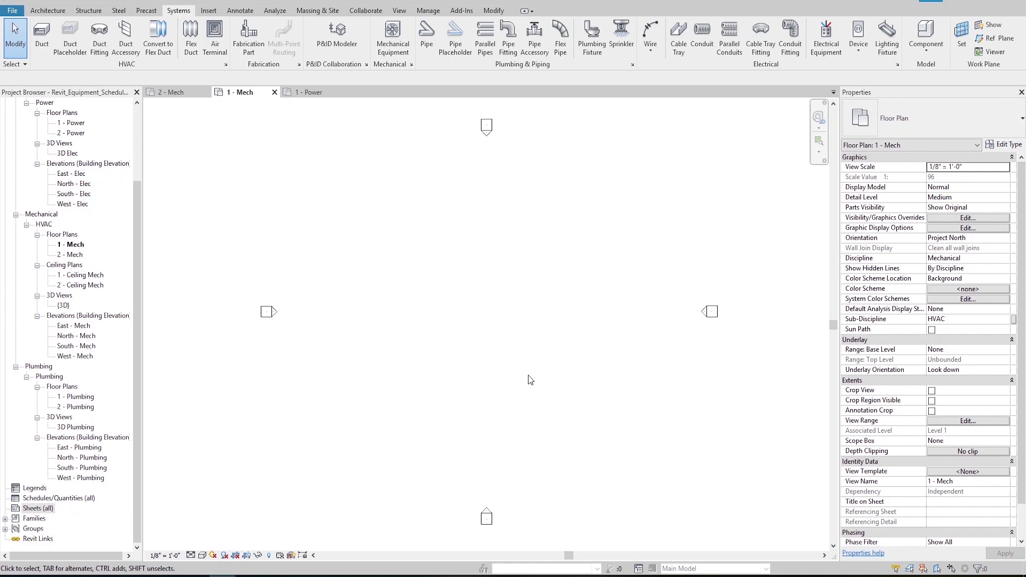
# Step: Create a Mechanical Equipment schedule named MECHANICAL EQUIPMENT SCHEDULE TEMPLATE
pyautogui.click(399, 11)
pyautogui.click(580, 52)
pyautogui.click(613, 70)
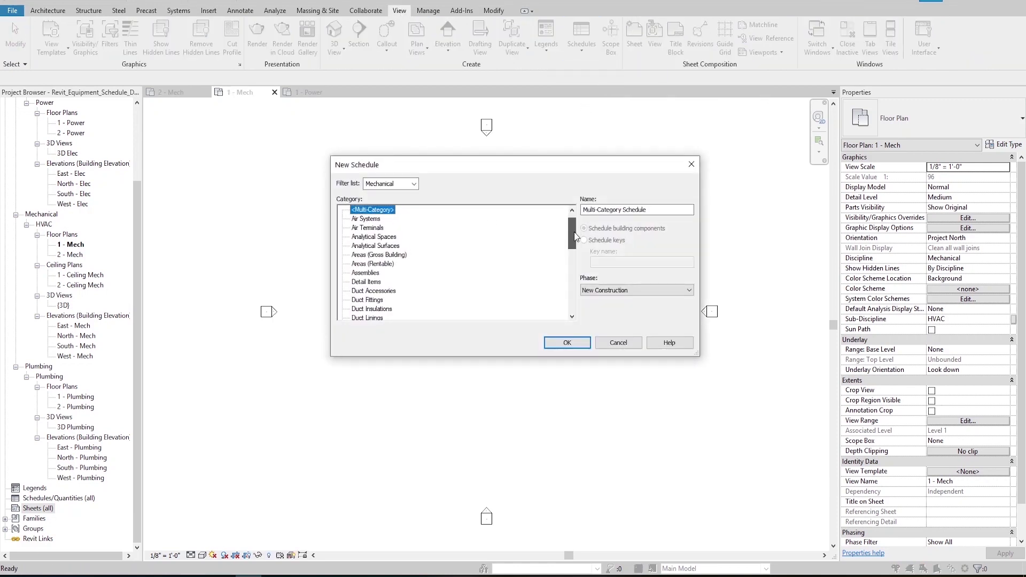
pyautogui.write('men')
pyautogui.press('Tab')
pyautogui.write('MECH_EQUIPMENT_SCHEDULE_TEMPLATE')
pyautogui.click(579, 345)
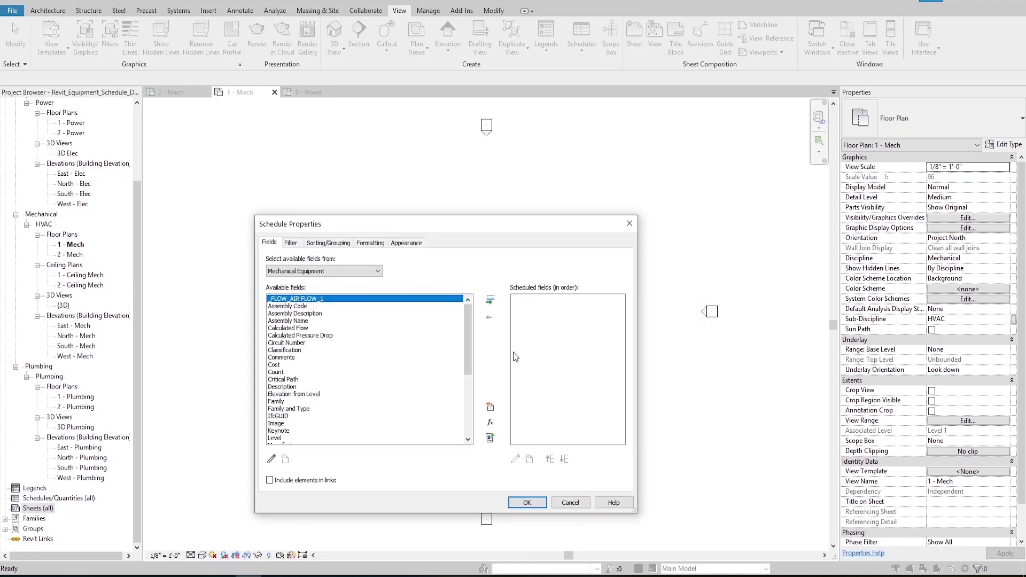
# Step: Add the fields Mark, Manufacturer and Model to the schedule in that order
pyautogui.click(489, 300)
pyautogui.click(490, 300)
pyautogui.click(528, 502)
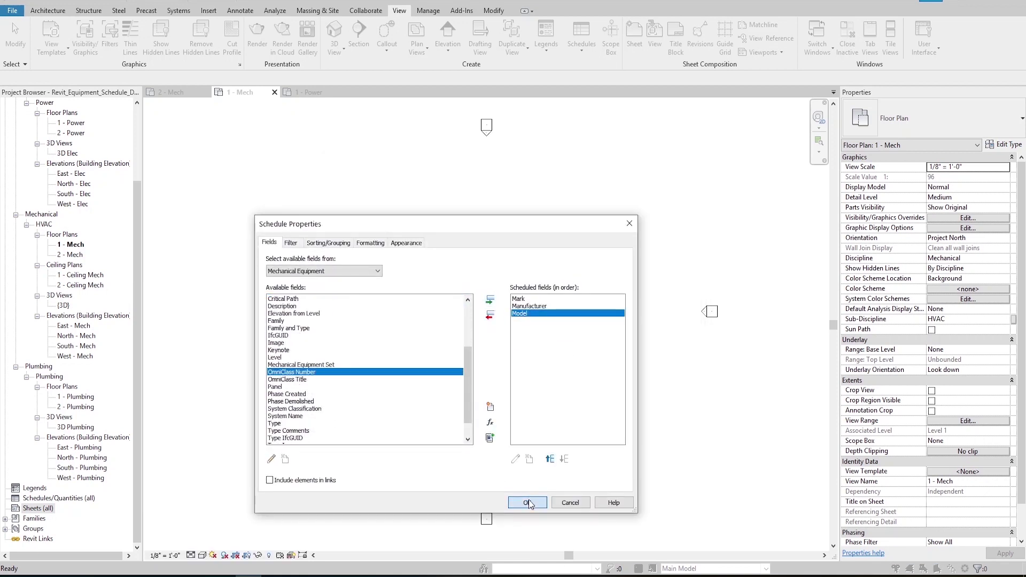
# Step: Retitle the column headings as MARK, MANUFACTURER and MODEL and adjust the horizontal and vertical alignment of the schedule cells
pyautogui.moveTo(170, 135); pyautogui.dragTo(273, 136)
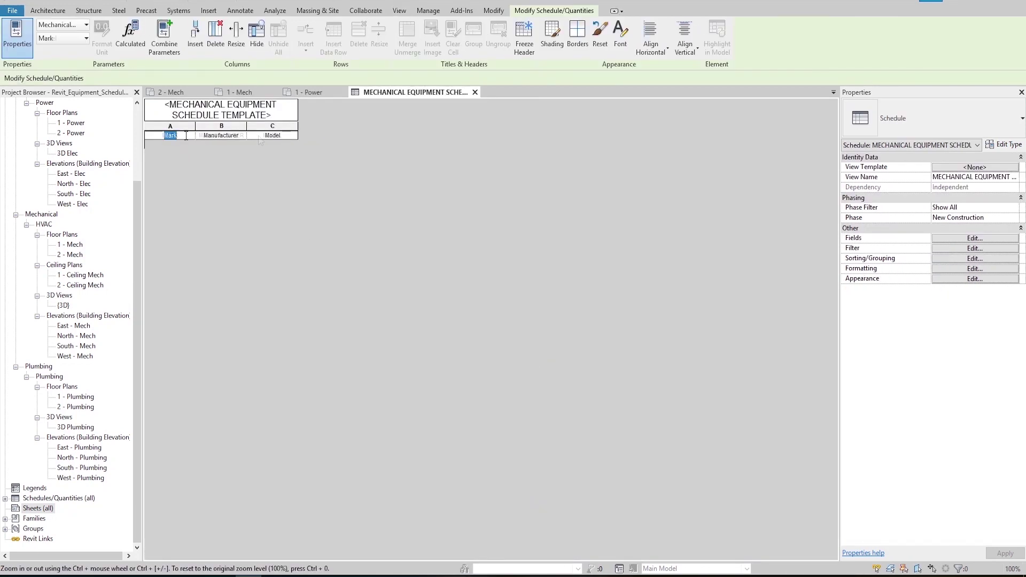
pyautogui.moveTo(190, 131); pyautogui.dragTo(278, 144)
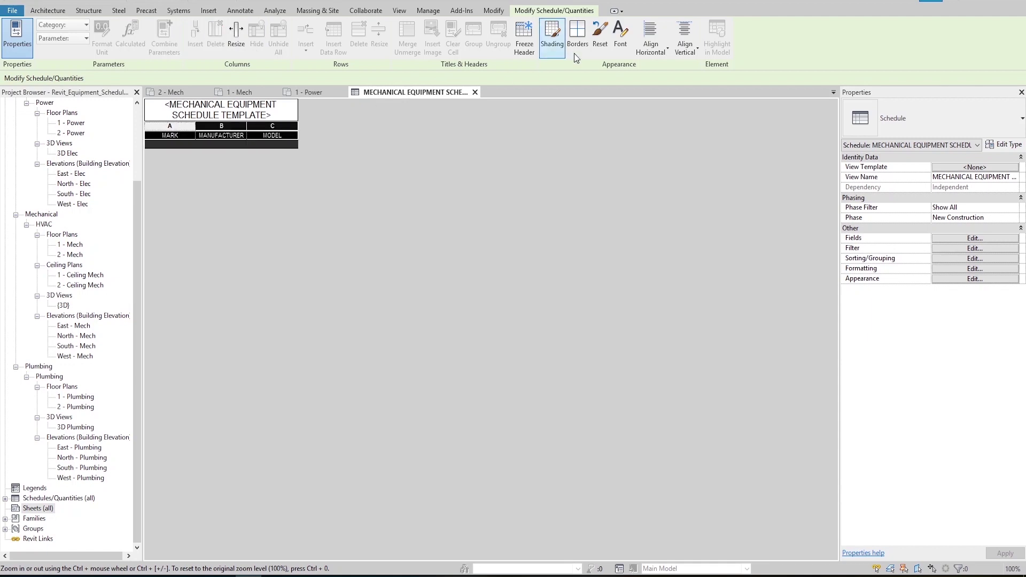
pyautogui.click(650, 38)
pyautogui.click(685, 38)
pyautogui.click(699, 115)
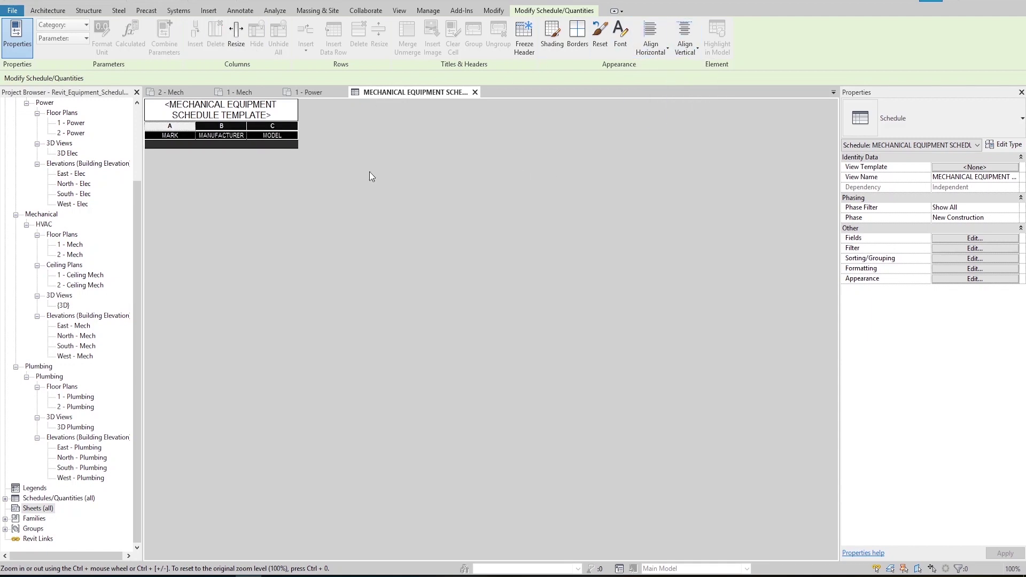
# Step: Place an Air Handling Unit - Split System - Vertical, type 10, mid-plan in the 1 - Mech floor plan and mark it AHU-01
pyautogui.doubleClick(75, 244)
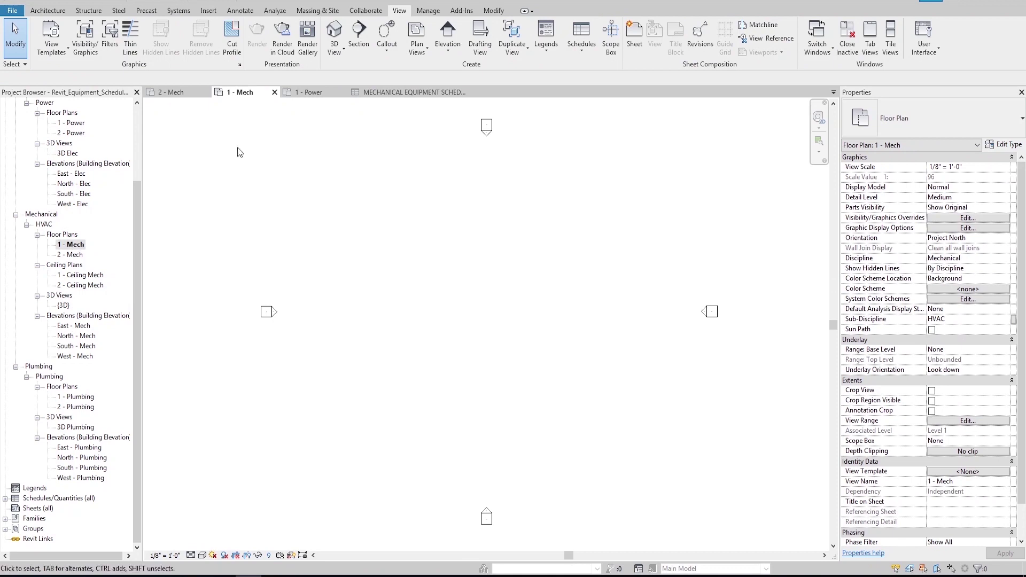
pyautogui.click(188, 14)
pyautogui.click(393, 35)
pyautogui.click(490, 318)
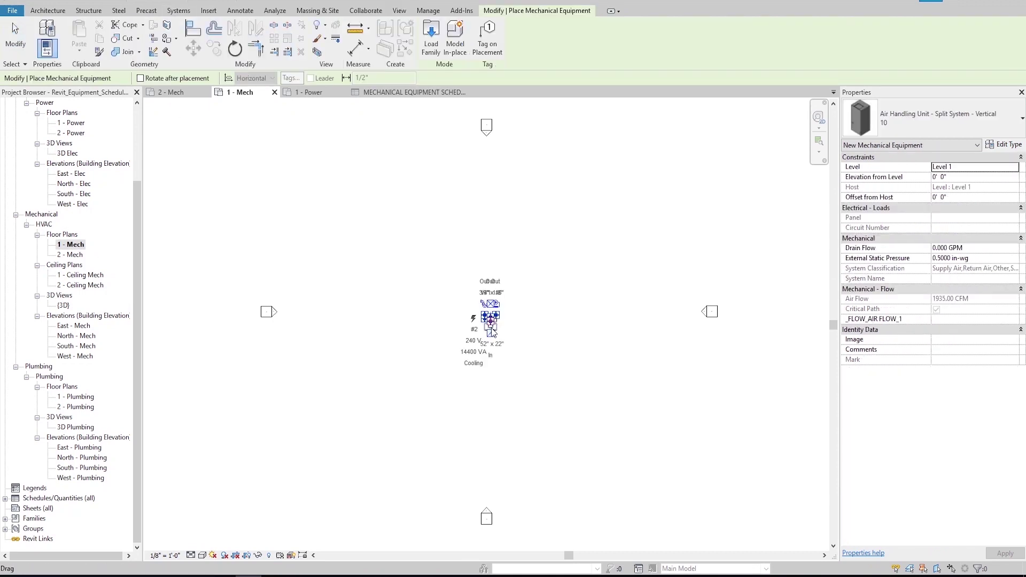
pyautogui.press('Escape')
pyautogui.click(491, 318)
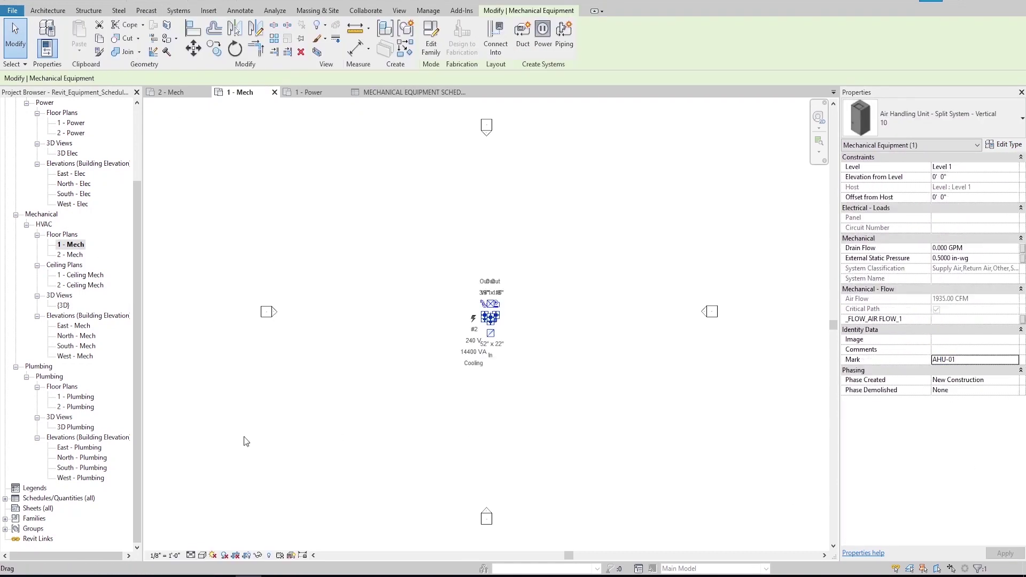
# Step: Remove the blank row before data from the MECHANICAL EQUIPMENT SCHEDULE TEMPLATE, enable its outline and change the outline's line style
pyautogui.press('Escape')
pyautogui.click(5, 499)
pyautogui.click(78, 507)
pyautogui.doubleClick(78, 507)
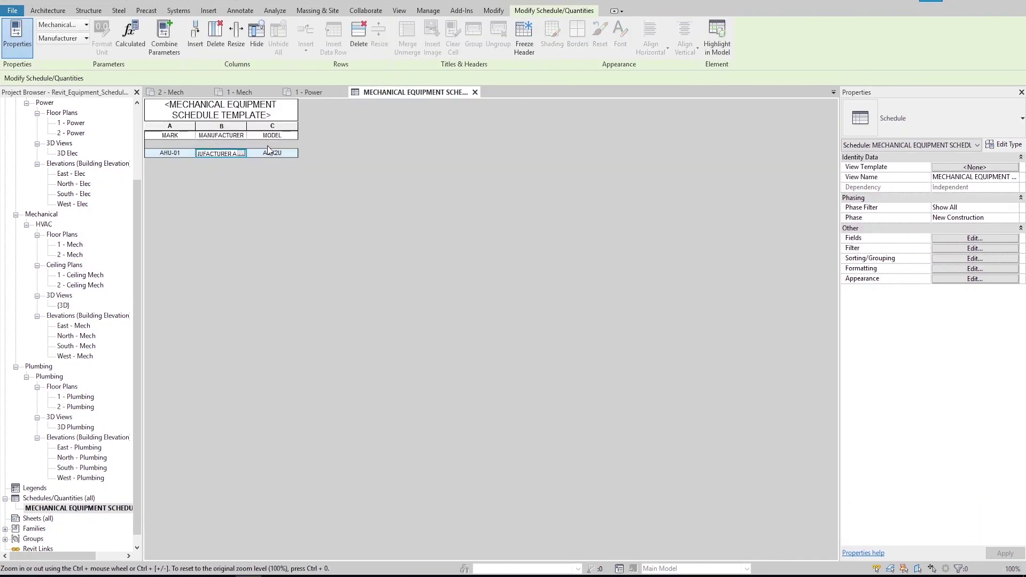
pyautogui.click(967, 279)
pyautogui.click(419, 325)
pyautogui.click(322, 310)
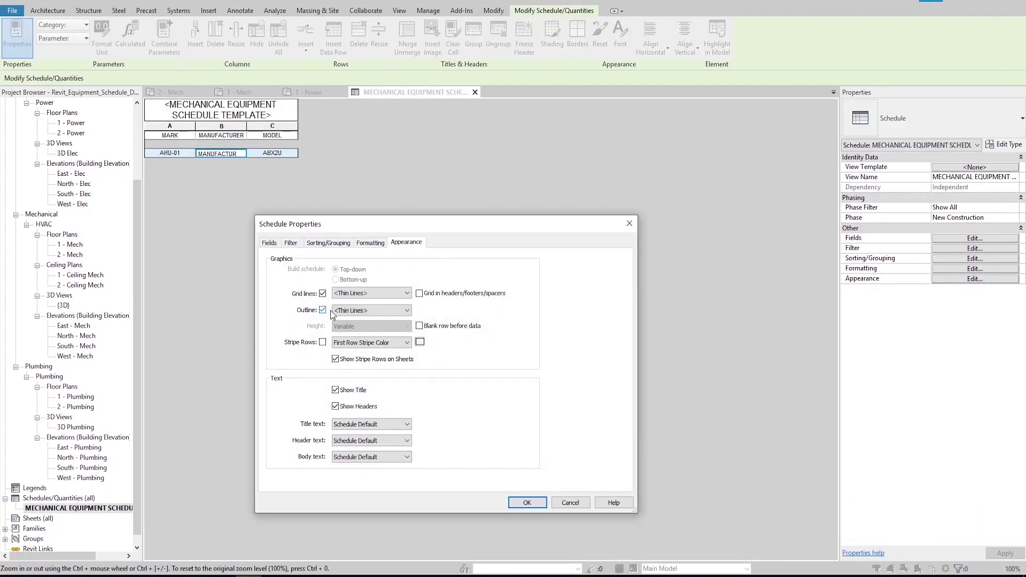
pyautogui.click(406, 310)
pyautogui.click(412, 385)
pyautogui.click(527, 503)
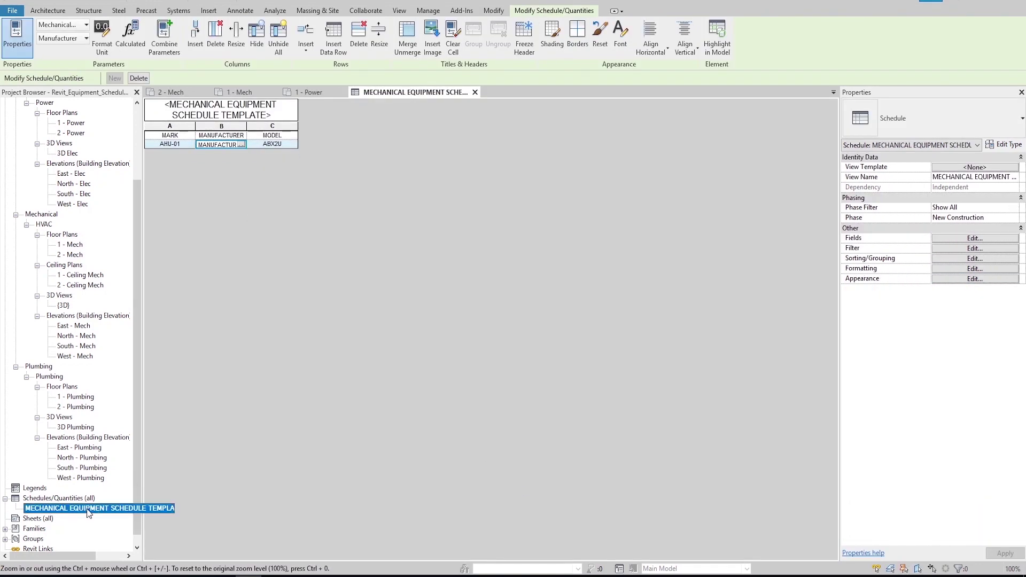
# Step: Create a new sheet and place the MECHANICAL EQUIPMENT SCHEDULE TEMPLATE in its upper-left area
pyautogui.click(32, 518)
pyautogui.rightClick(29, 519)
pyautogui.click(76, 456)
pyautogui.click(532, 412)
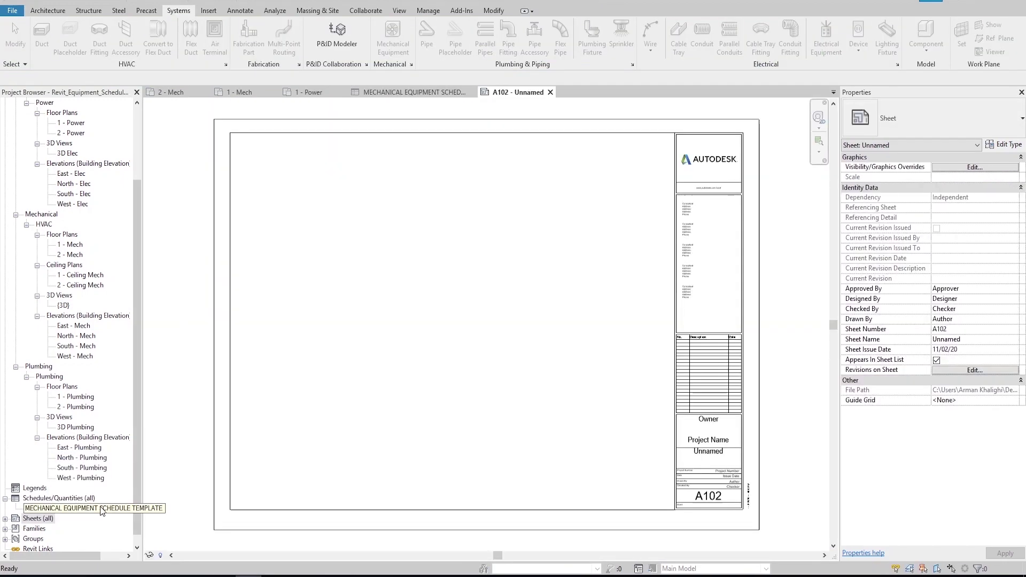
pyautogui.moveTo(78, 507); pyautogui.dragTo(237, 146)
pyautogui.scroll(5, 659, 297)
pyautogui.click(661, 299)
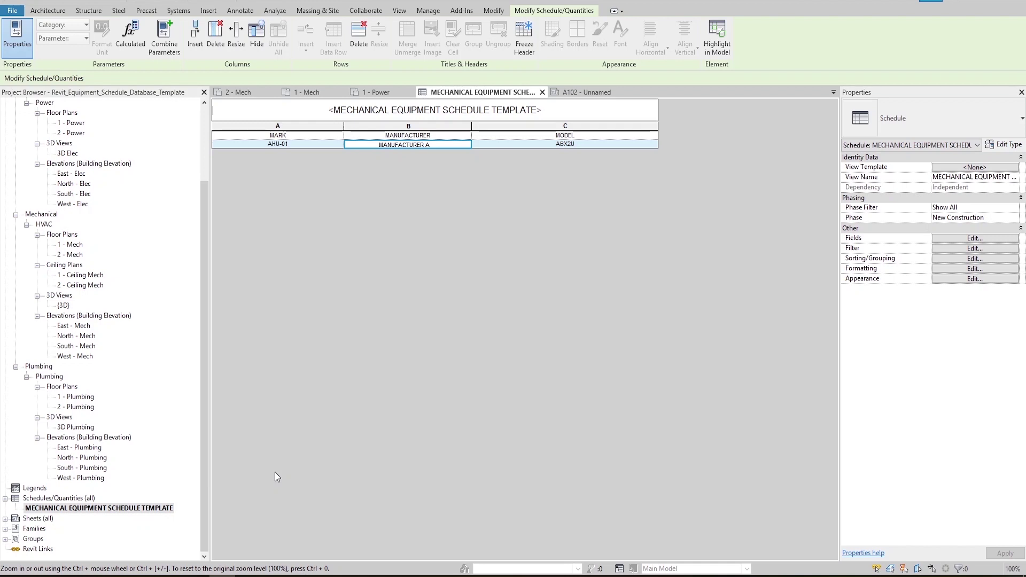
# Step: Duplicate the MECHANICAL EQUIPMENT SCHEDULE TEMPLATE and rename the copy FAN SCHEDULE
pyautogui.rightClick(133, 511)
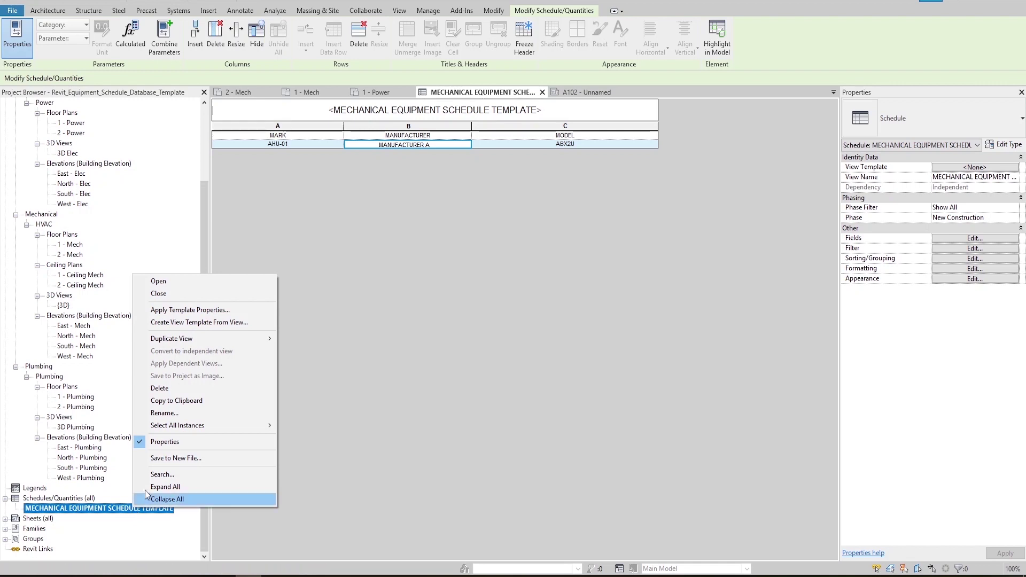
pyautogui.moveTo(267, 340)
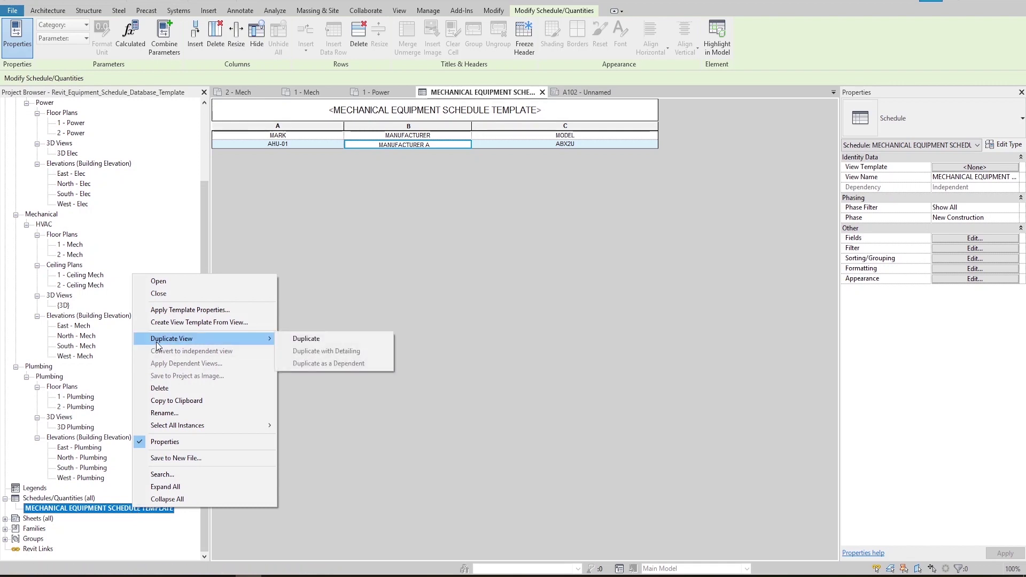
pyautogui.click(325, 338)
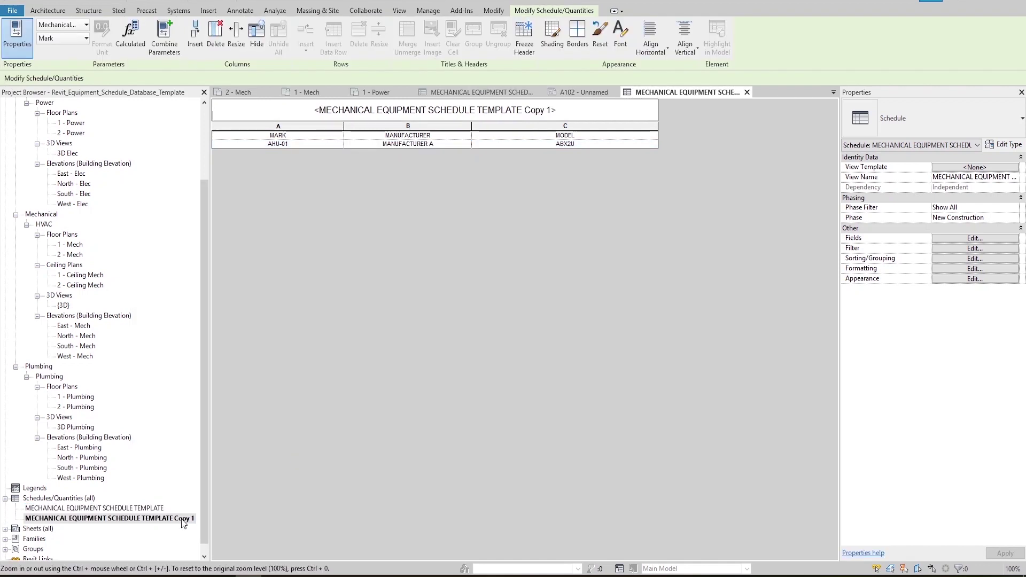
pyautogui.click(572, 113)
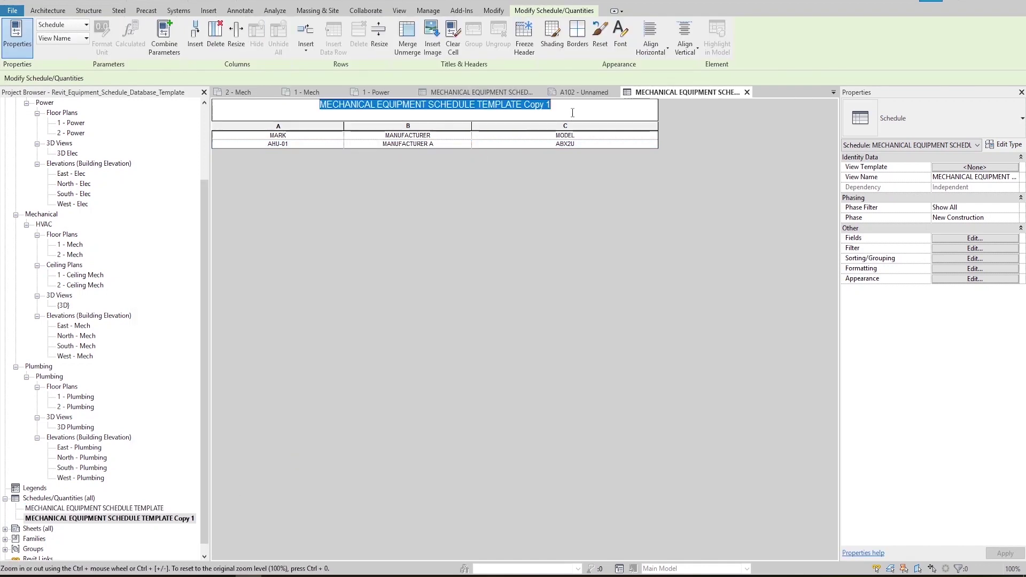
pyautogui.write('FAN SCHEDULE')
pyautogui.press('Return')
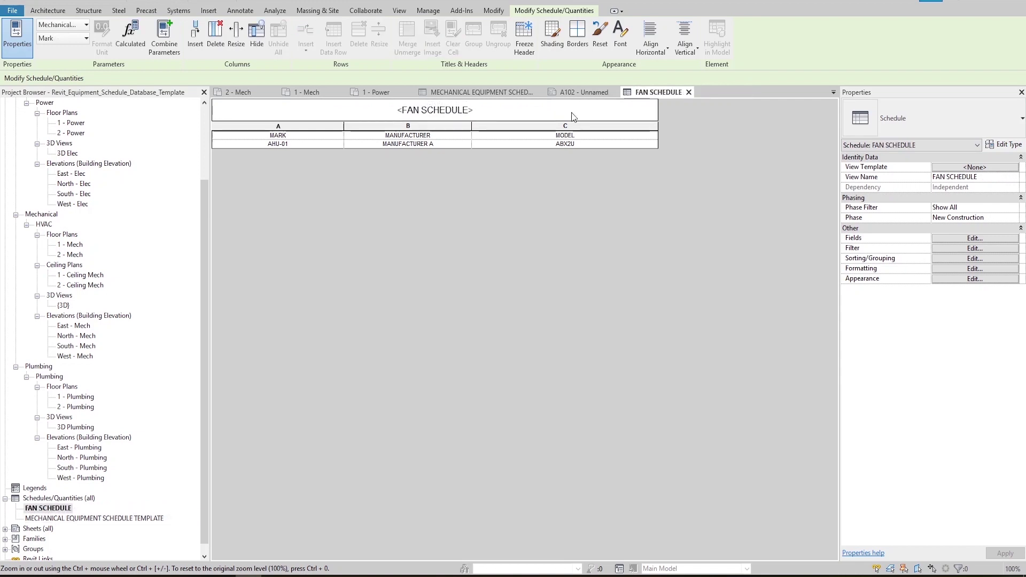
# Step: Add the shared parameter _FLOW_AIR FLOW_1 to the FAN SCHEDULE fields, between Mark and Manufacturer
pyautogui.click(954, 239)
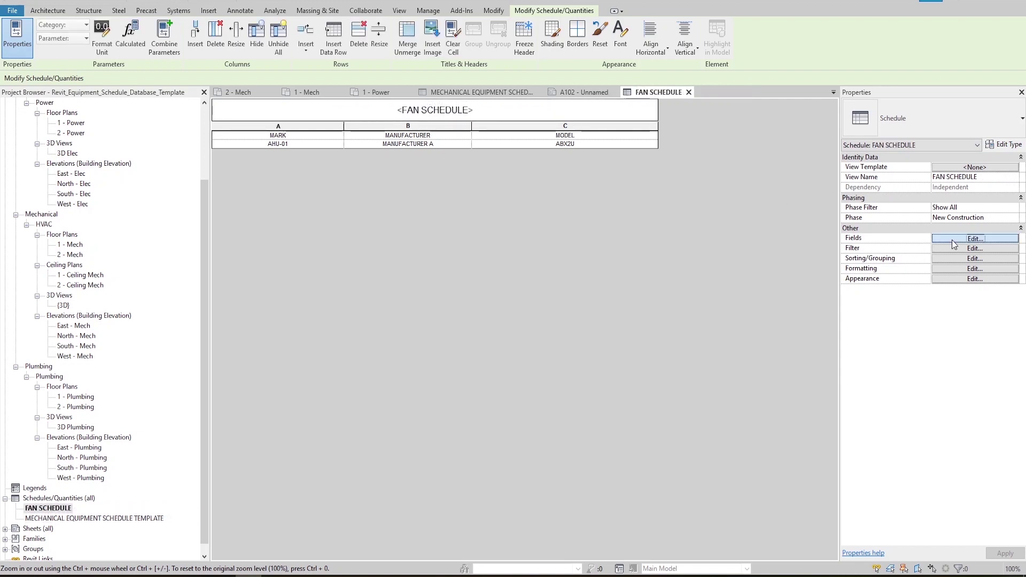
pyautogui.click(512, 299)
pyautogui.click(489, 300)
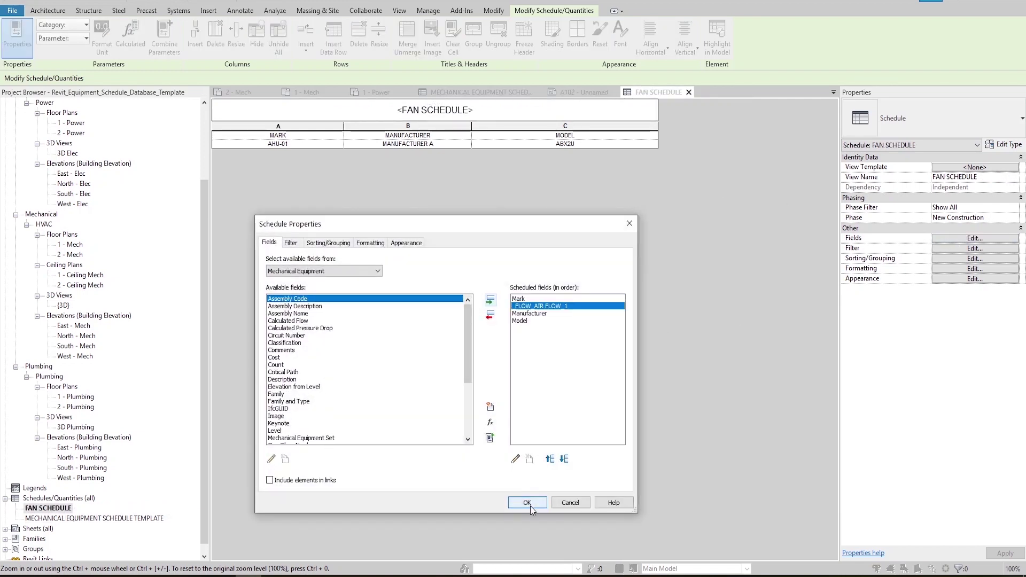
pyautogui.click(528, 504)
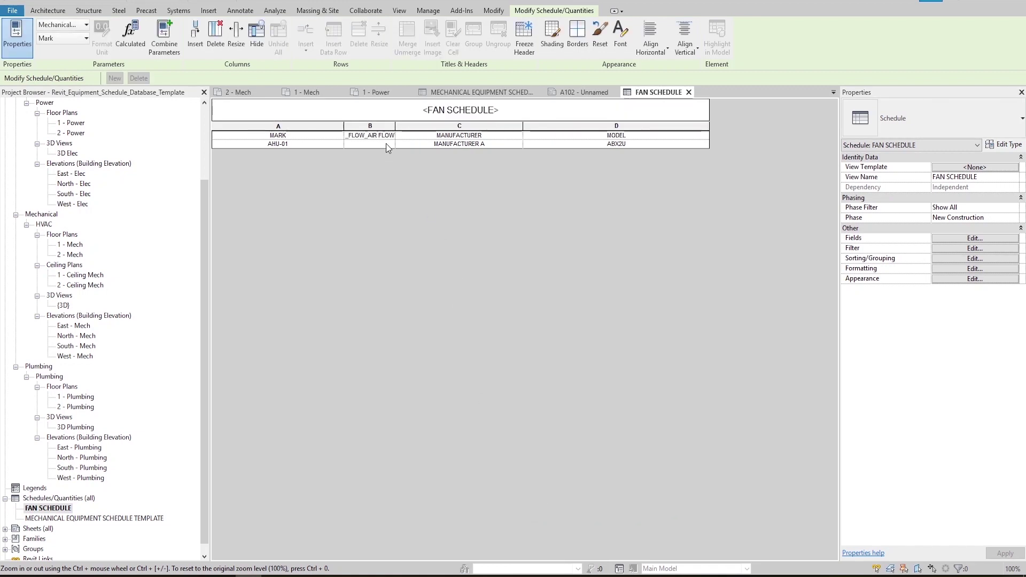
# Step: Adjust the horizontal alignment of the air flow column and retitle its heading AIR FLOW [CFM]
pyautogui.click(370, 127)
pyautogui.click(651, 43)
pyautogui.click(655, 92)
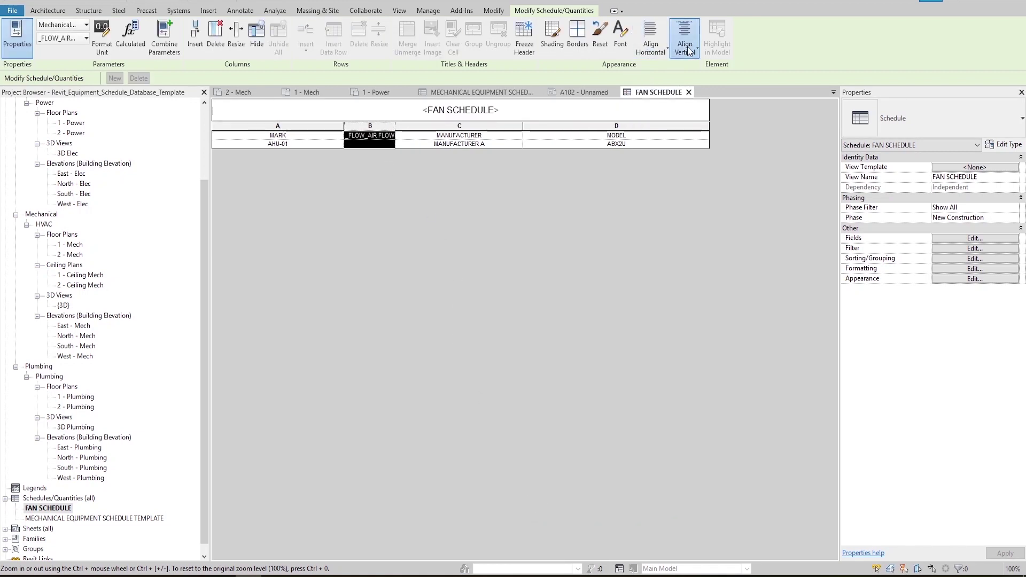
pyautogui.click(370, 135)
pyautogui.write('AIR FLOW [CFM]')
pyautogui.press('Return')
# Step: Add a filter by Mark to the FAN SCHEDULE
pyautogui.click(975, 238)
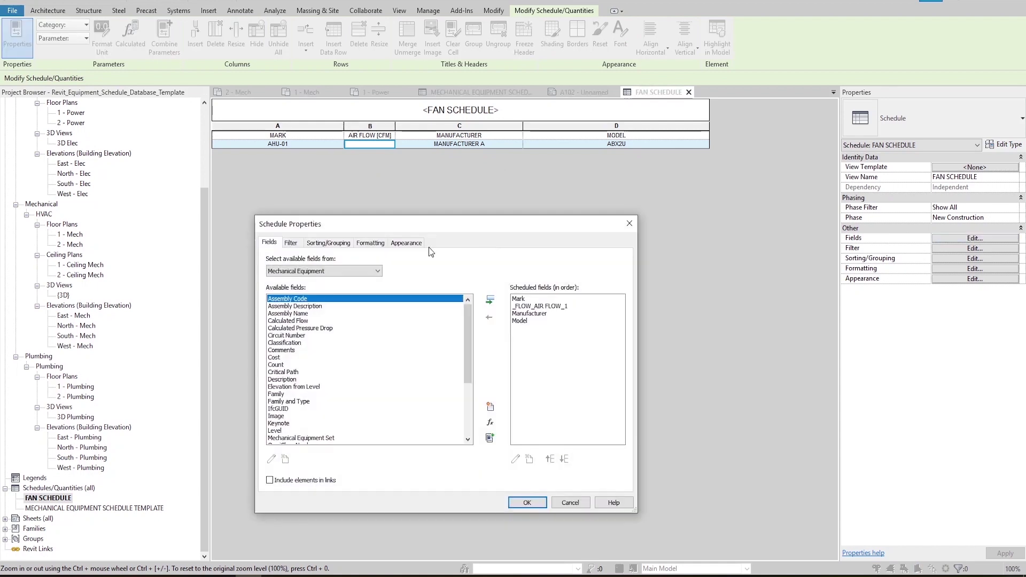
pyautogui.click(291, 243)
pyautogui.click(402, 261)
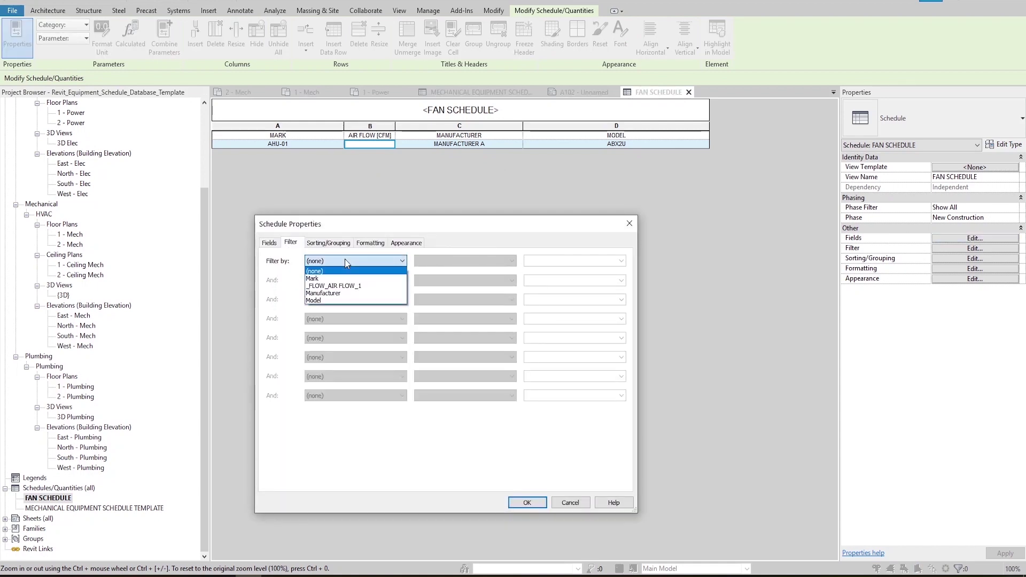
pyautogui.click(321, 270)
pyautogui.click(527, 503)
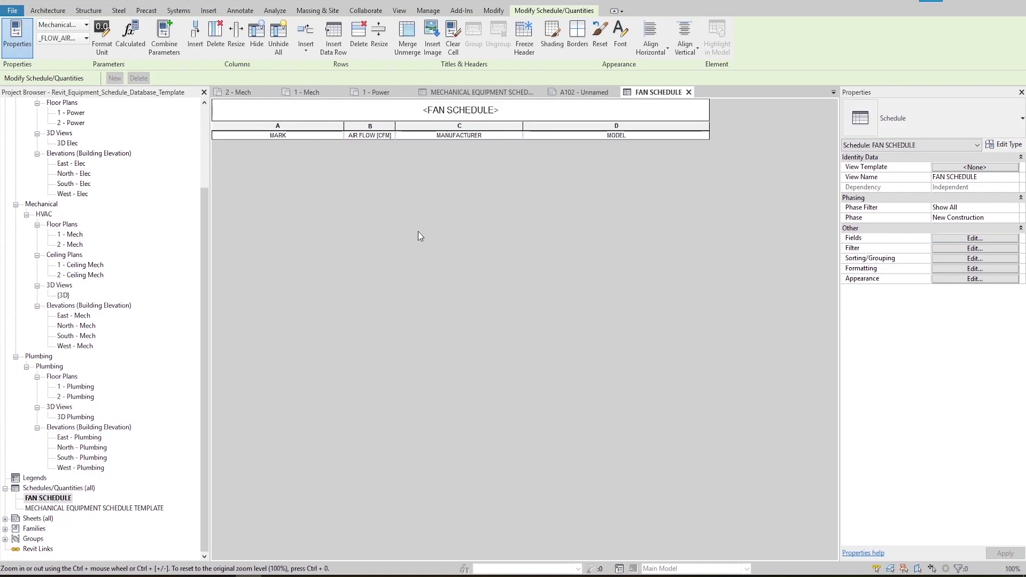
# Step: Edit the Mark of the air handling unit in the 1 - Mech floor plan and reopen the FAN SCHEDULE
pyautogui.hotkey('ctrl', 'Tab')
pyautogui.click(965, 360)
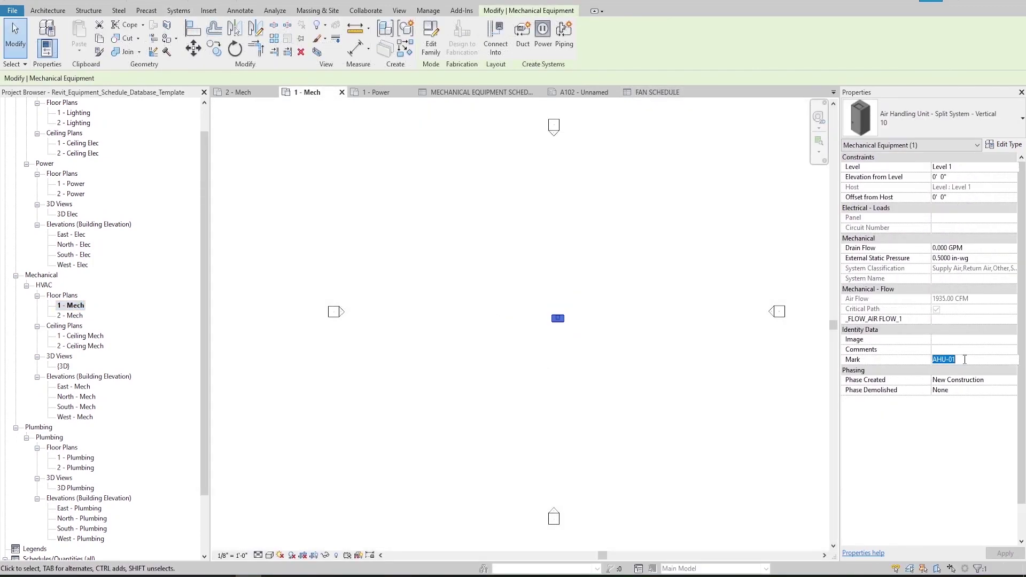
pyautogui.click(640, 452)
pyautogui.scroll(-2, 205, 481)
pyautogui.doubleClick(53, 498)
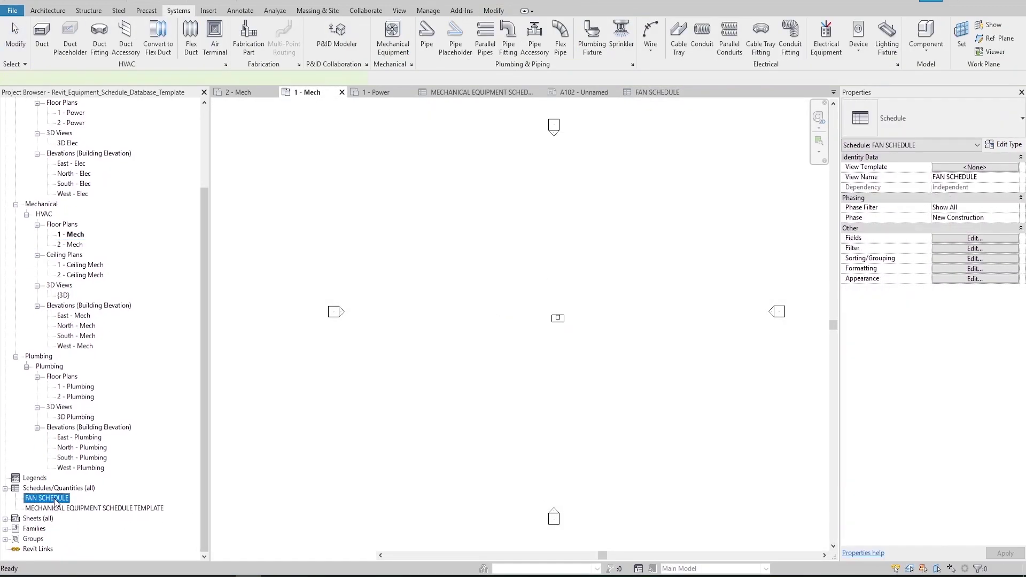
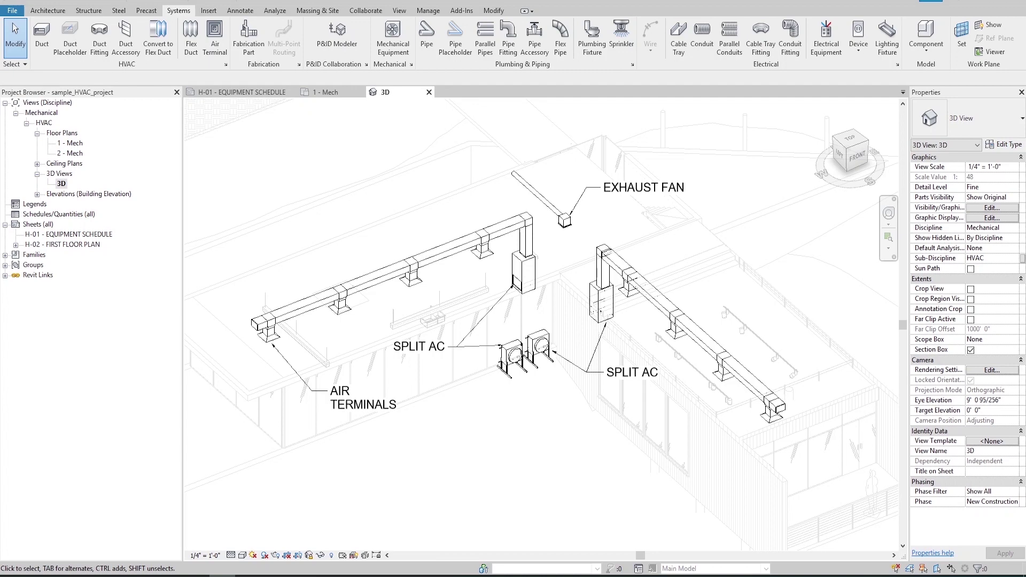
# Step: In the sample_HVAC_project, start inserting views from the file AEC LEARN_Equipment_Schedule_Database_Imperial_V1.1.rvt
pyautogui.click(209, 10)
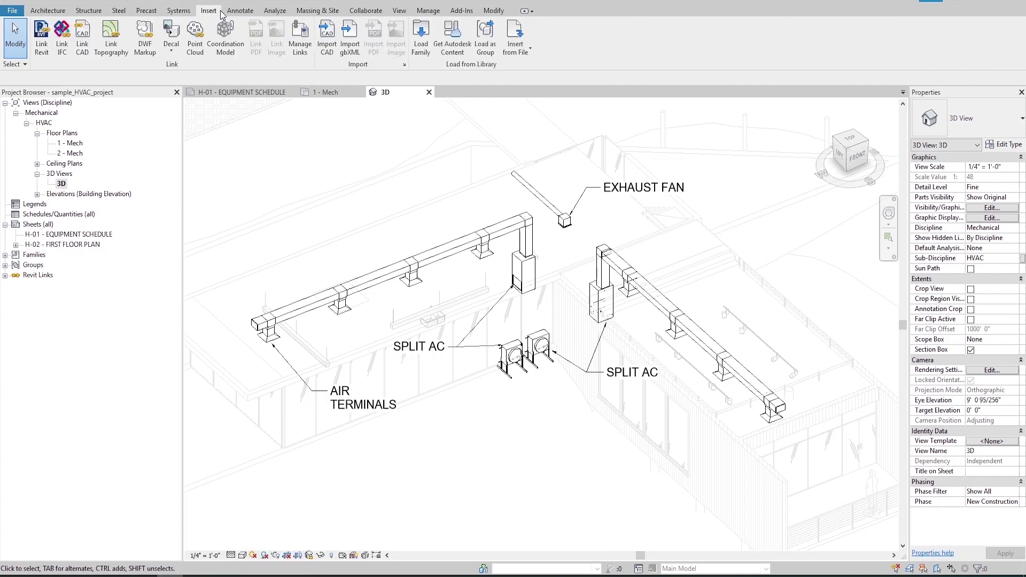
pyautogui.click(523, 55)
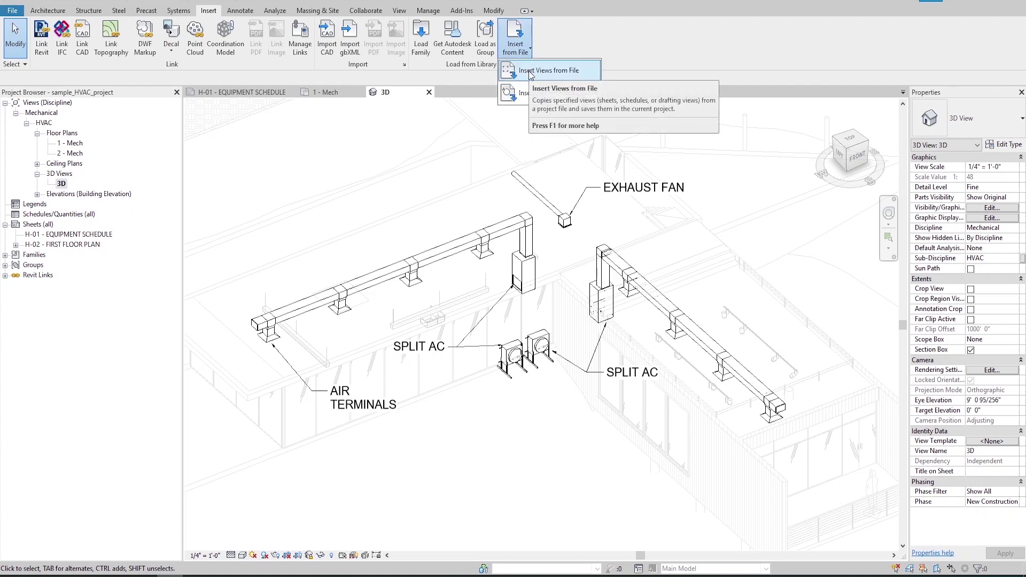
pyautogui.click(530, 72)
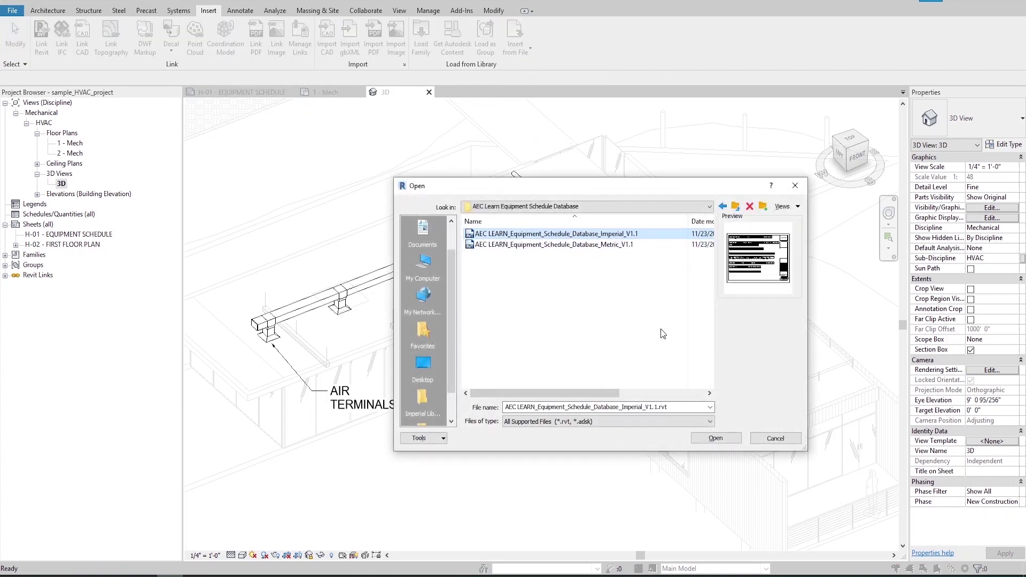
pyautogui.click(711, 443)
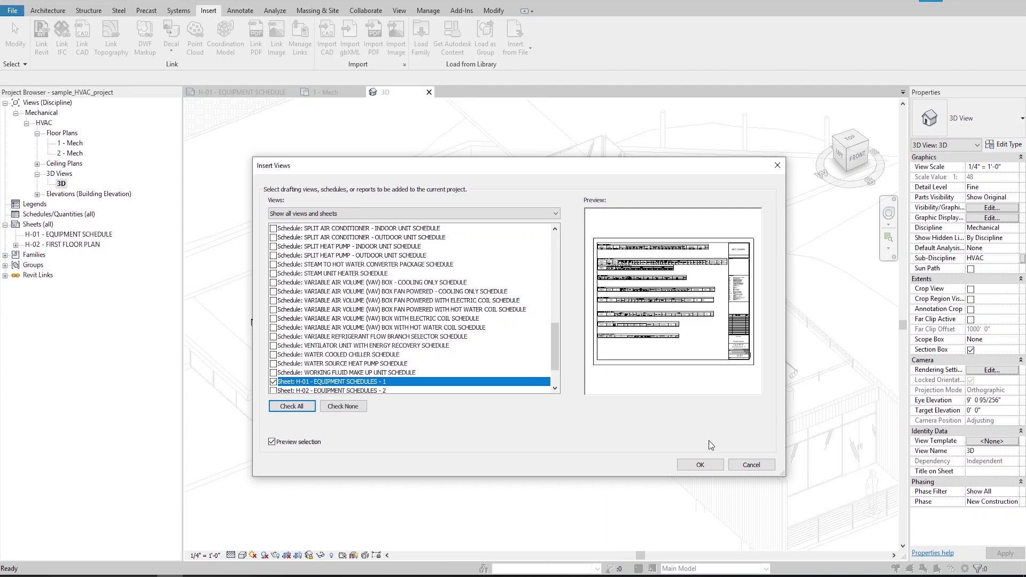
# Step: Exclude sheet H-01 and insert the AIR TERMINAL, FAN, SPLIT AIR CONDITIONER - INDOOR UNIT and OUTDOOR UNIT schedules, accepting the duplicate types
pyautogui.click(274, 382)
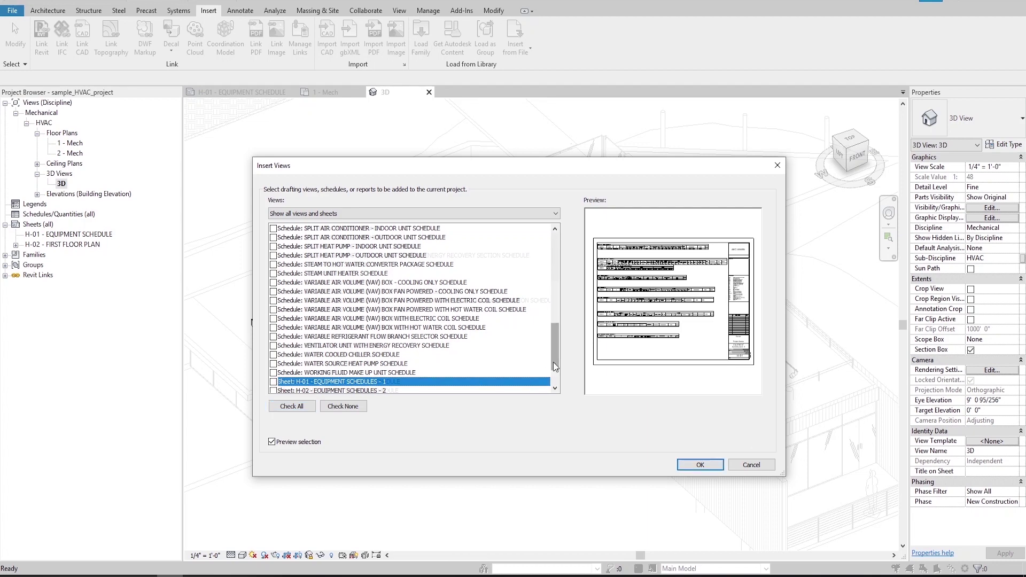
pyautogui.moveTo(556, 366); pyautogui.dragTo(555, 286)
pyautogui.click(273, 229)
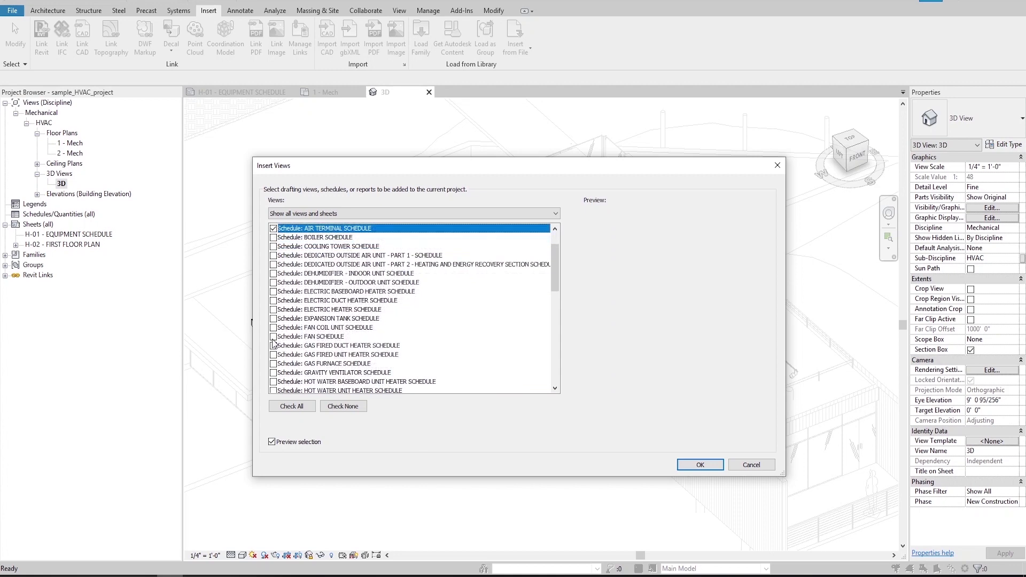
pyautogui.click(274, 337)
pyautogui.scroll(-5, 274, 343)
pyautogui.click(273, 354)
pyautogui.click(273, 363)
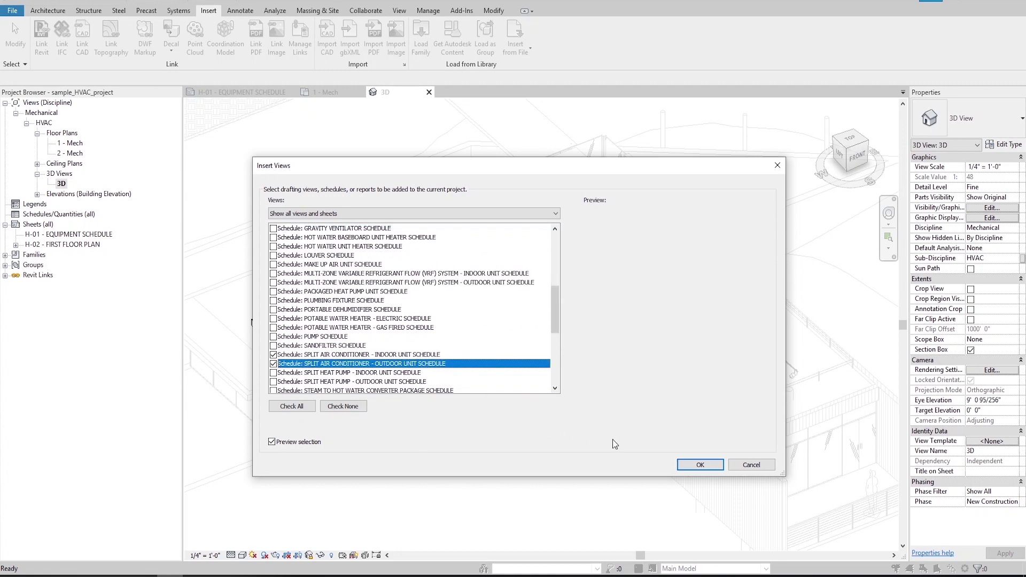
pyautogui.click(700, 465)
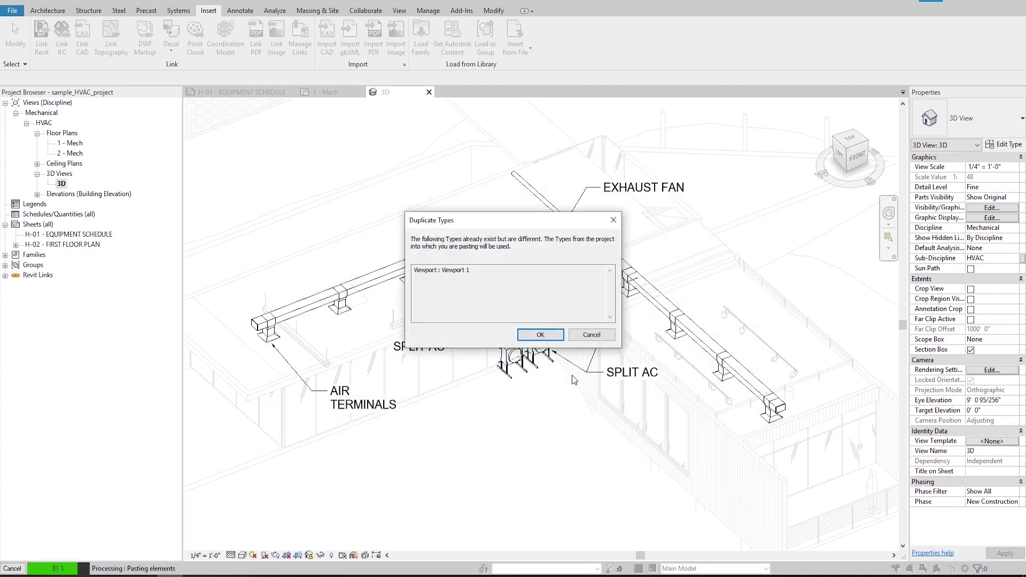
pyautogui.click(551, 338)
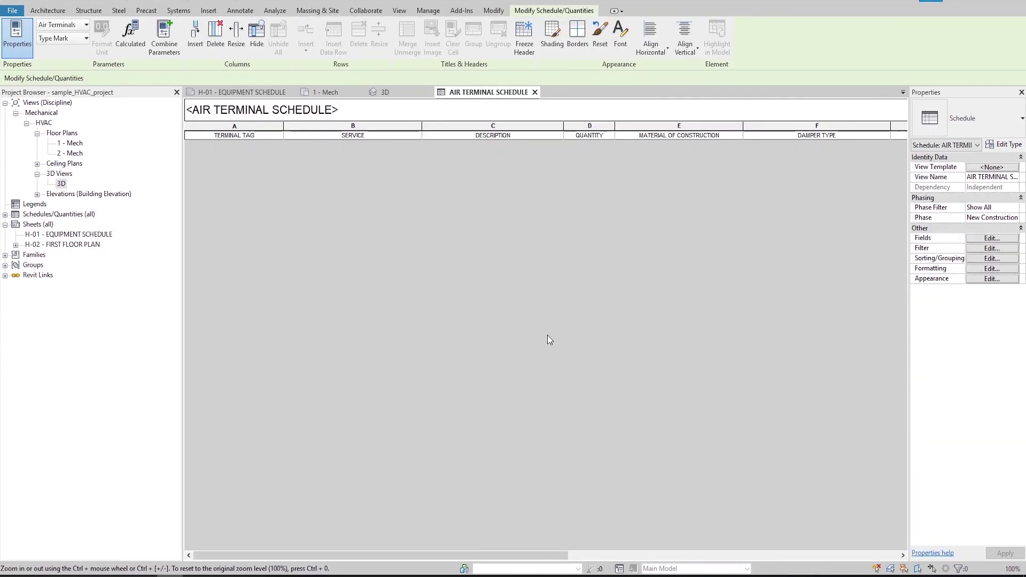
# Step: Place the four inserted schedules one below another on sheet H-01 - EQUIPMENT SCHEDULE, aligned along their left edges
pyautogui.click(6, 215)
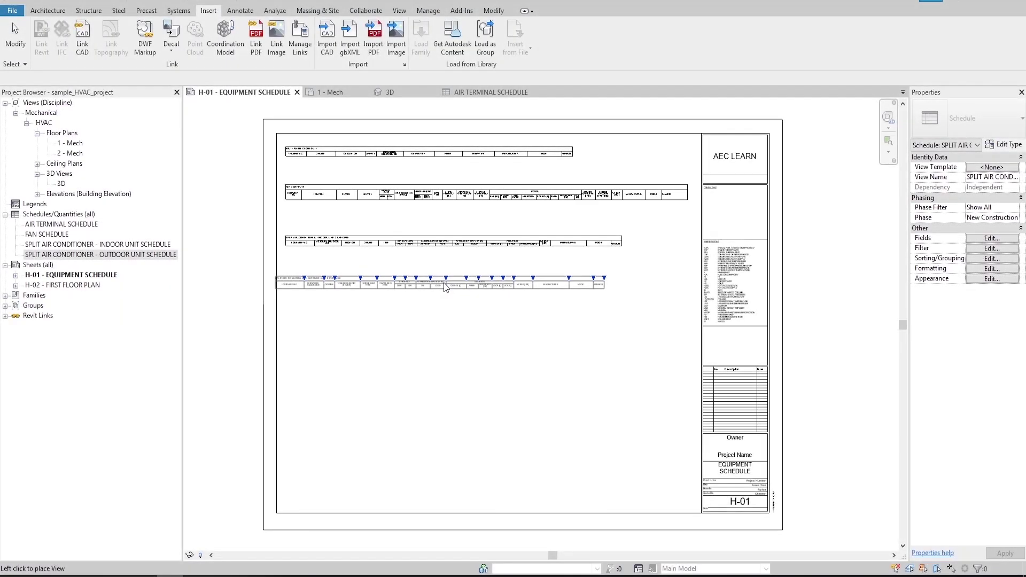
pyautogui.click(448, 288)
pyautogui.click(296, 196)
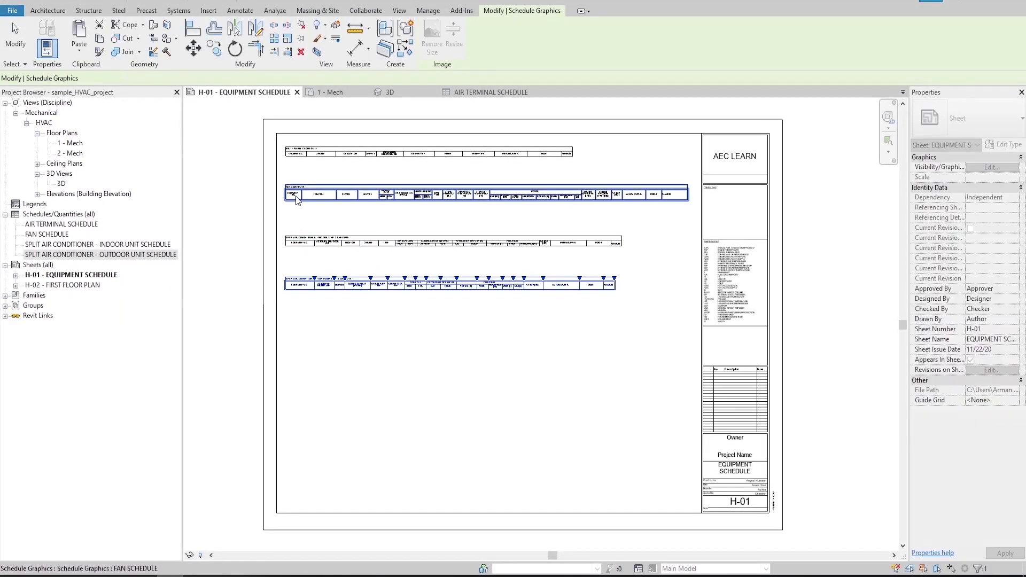
pyautogui.scroll(3, 296, 196)
pyautogui.scroll(3, 302, 243)
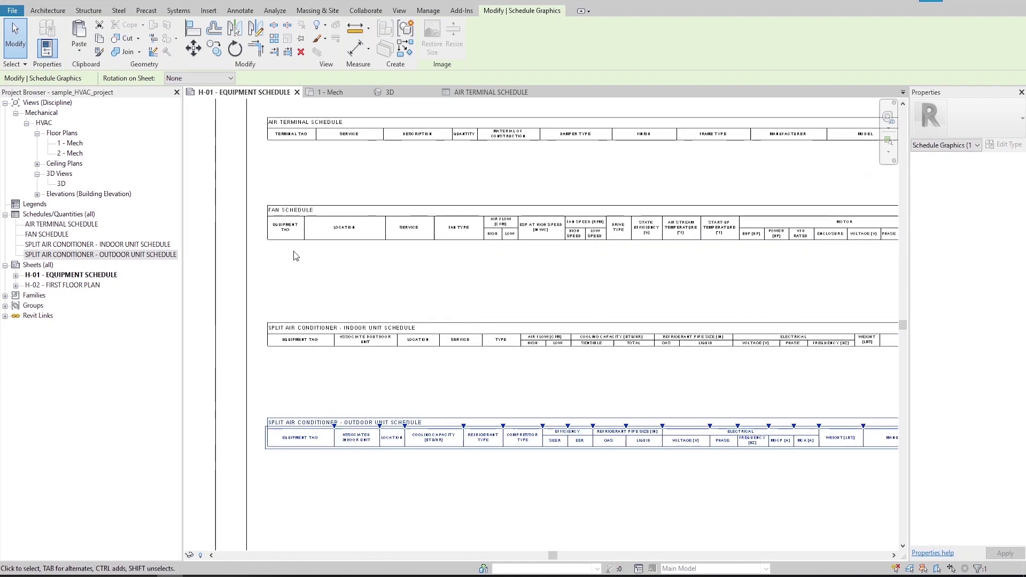
pyautogui.moveTo(302, 261); pyautogui.dragTo(292, 264, button='middle')
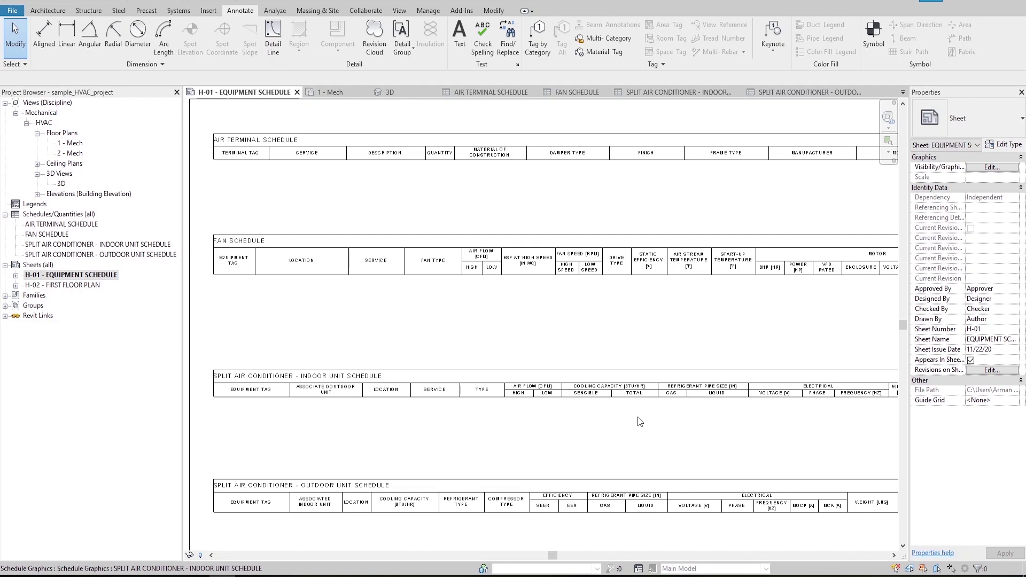
# Step: Open the SPLIT AIR CONDITIONER - INDOOR UNIT SCHEDULE and check its Mark filter value
pyautogui.doubleClick(464, 390)
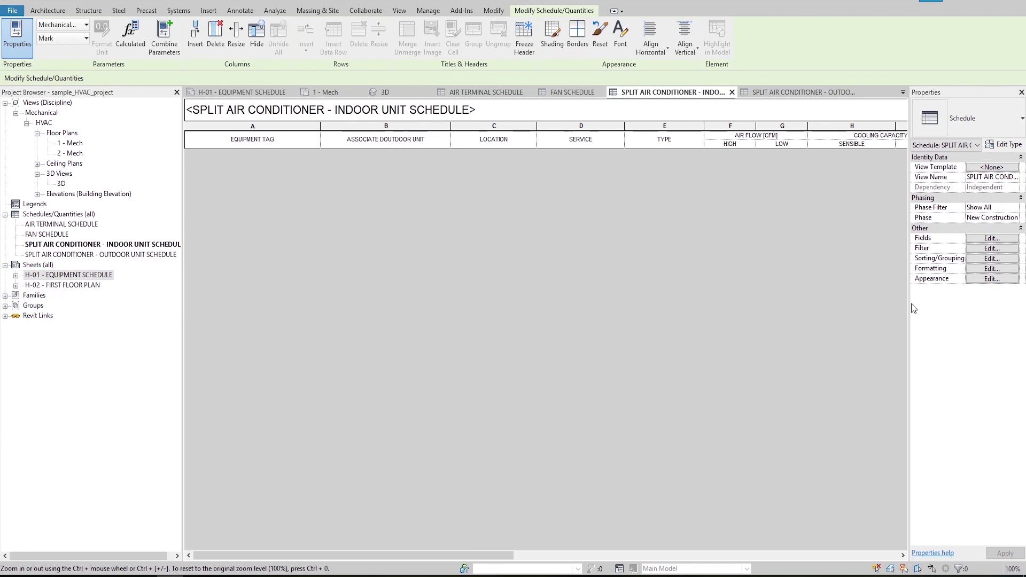
pyautogui.click(984, 250)
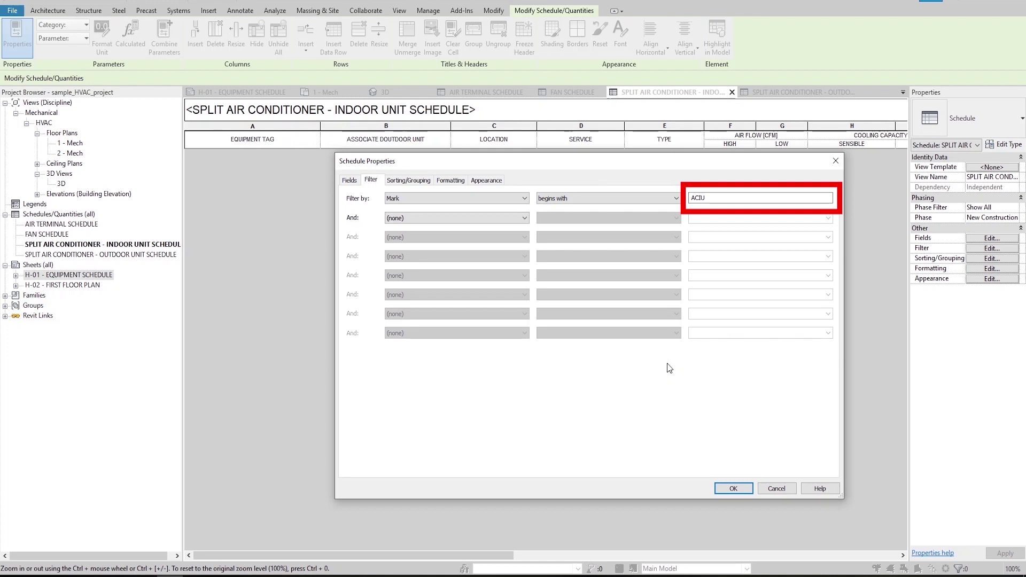
pyautogui.click(734, 490)
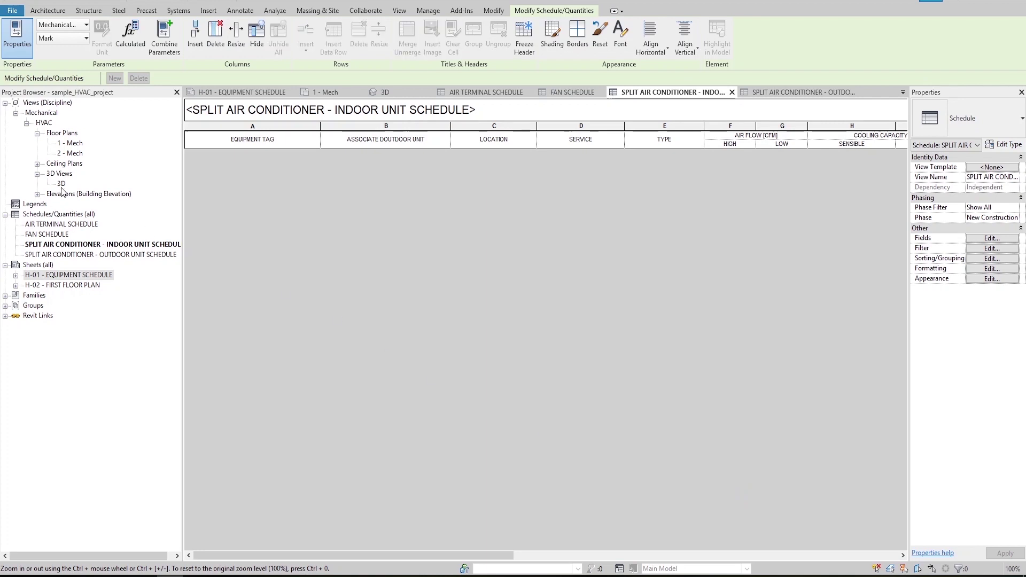
# Step: In the 3D view, set the Mark of the right-hand split AC air handling unit to ACIU-01
pyautogui.doubleClick(61, 184)
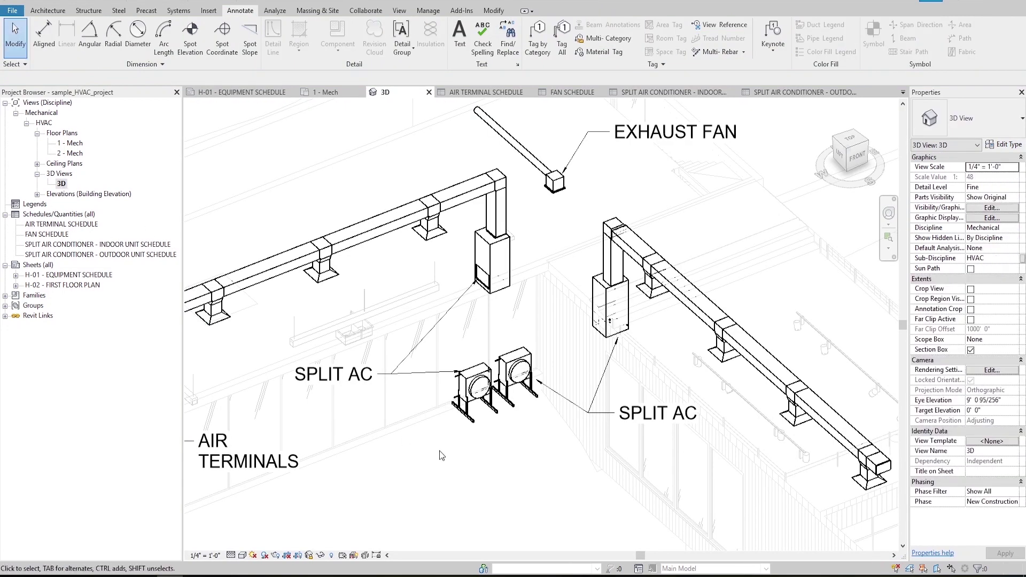
pyautogui.click(617, 324)
pyautogui.scroll(-5, 992, 355)
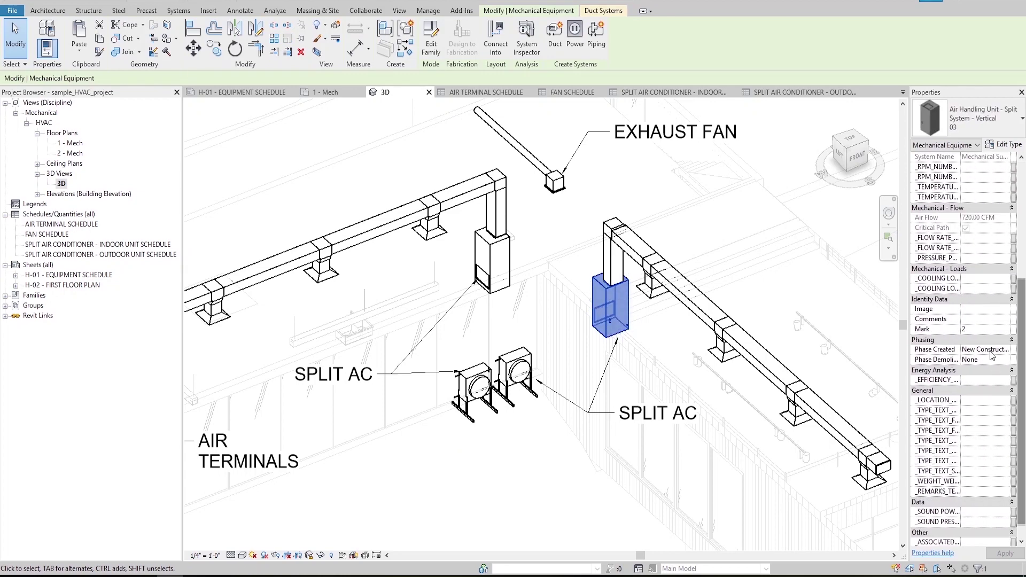
pyautogui.click(985, 330)
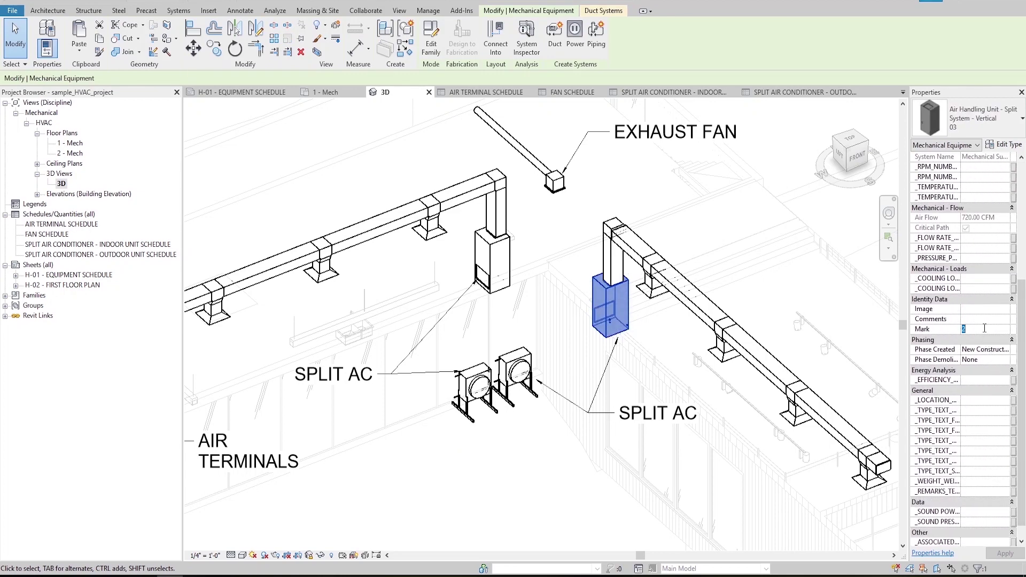
pyautogui.write('ACIU-01')
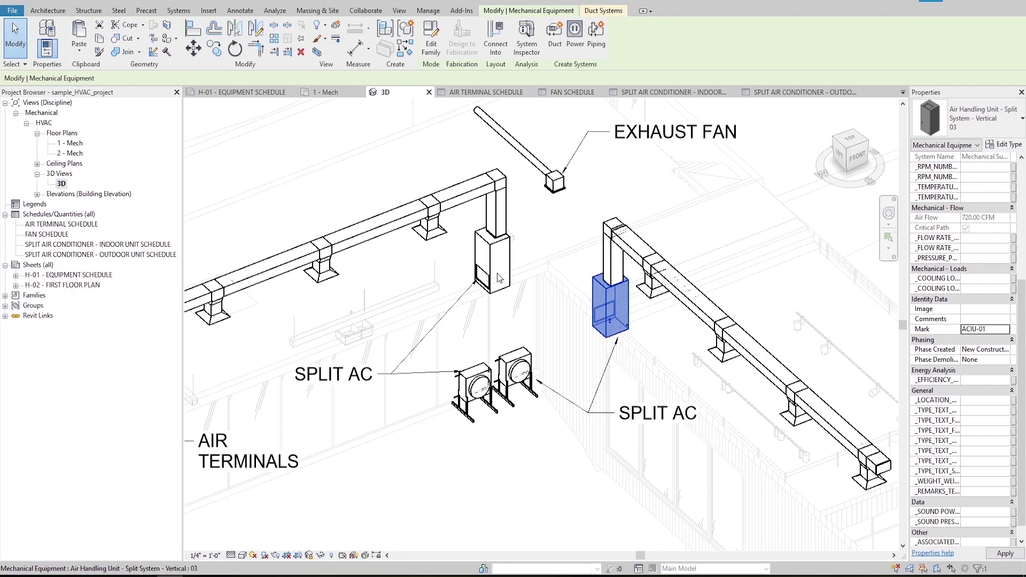
# Step: Set the Mark of the left-hand split AC air handling unit to ACIU-02 and reopen the INDOOR UNIT SCHEDULE
pyautogui.click(500, 277)
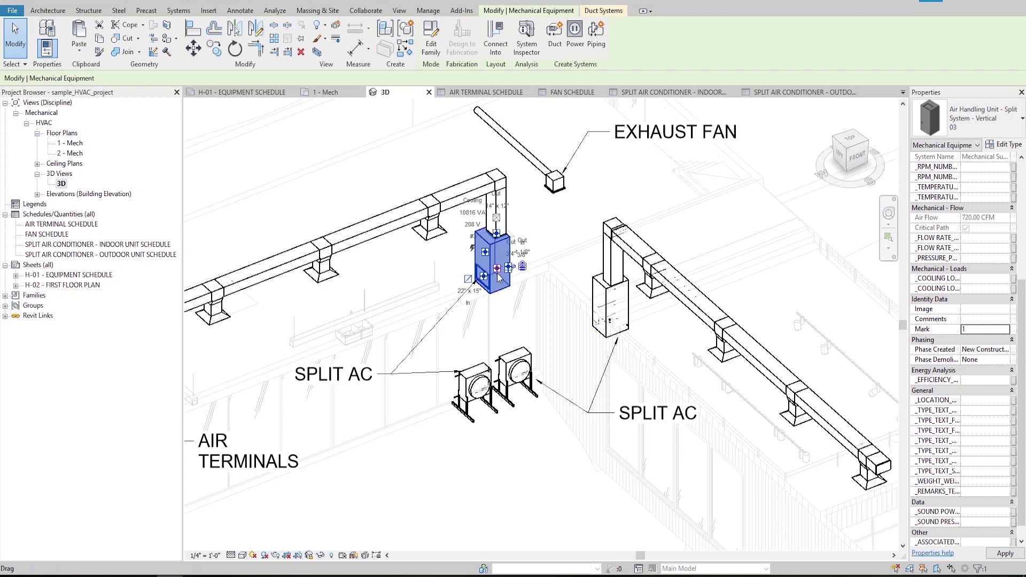
pyautogui.click(987, 330)
pyautogui.write('ACIU')
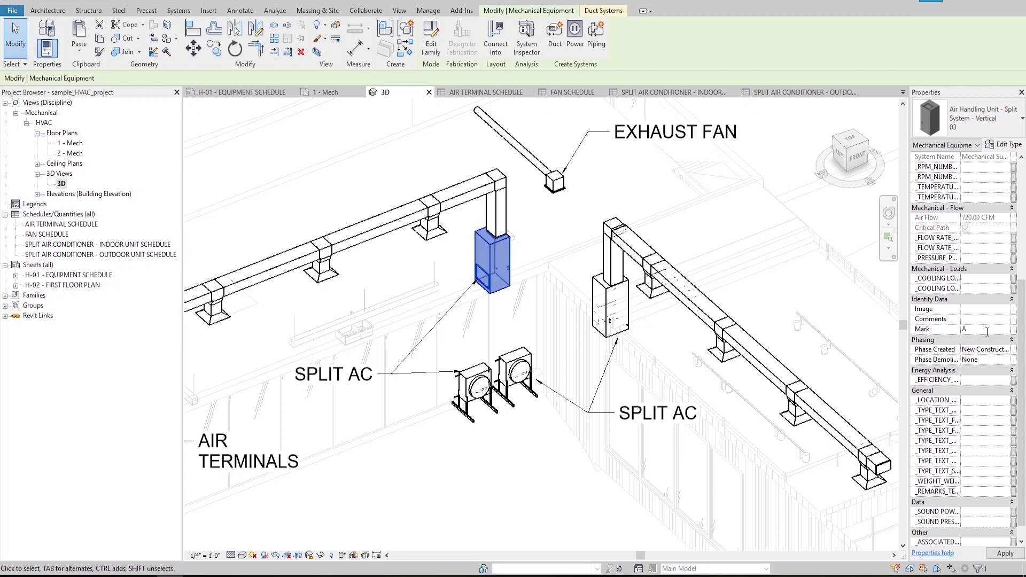
pyautogui.write('-02')
pyautogui.press('Return')
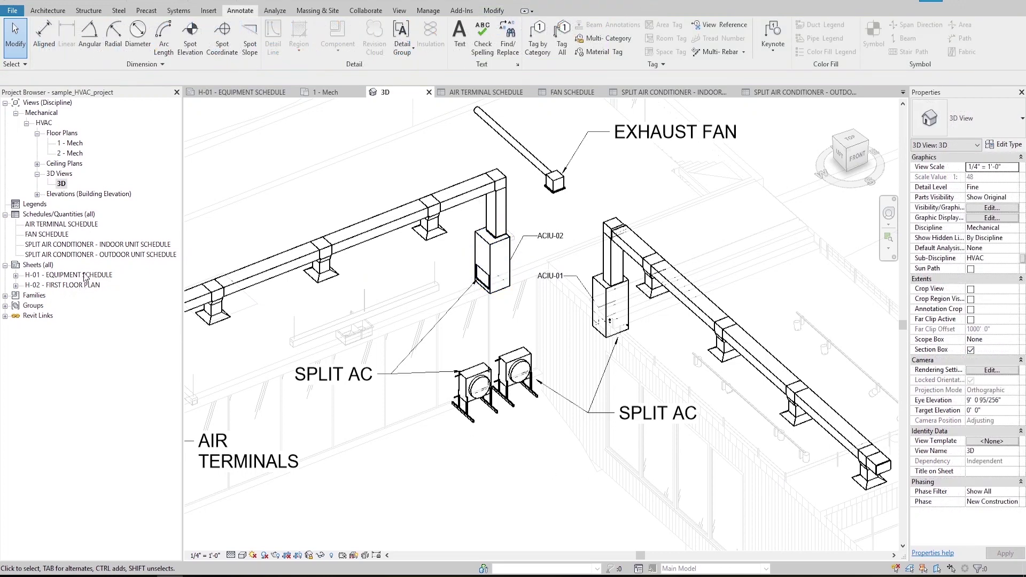
pyautogui.click(92, 246)
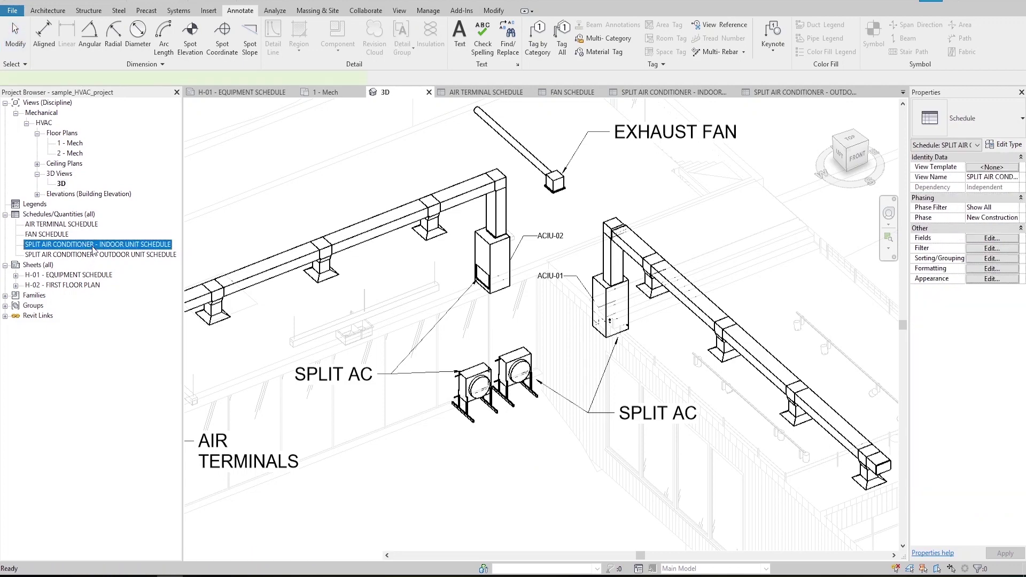
pyautogui.doubleClick(94, 246)
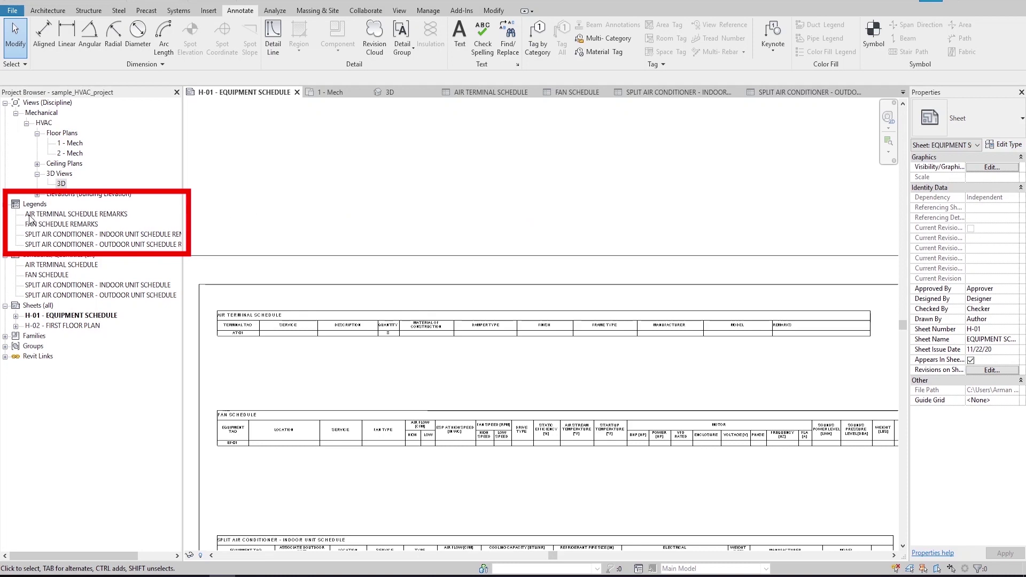
# Step: Place the AIR TERMINAL SCHEDULE REMARKS legend on sheet H-01 and move its upper-left corner to the AIR TERMINAL SCHEDULE's lower-left corner
pyautogui.moveTo(30, 219); pyautogui.dragTo(390, 374)
pyautogui.click(551, 385)
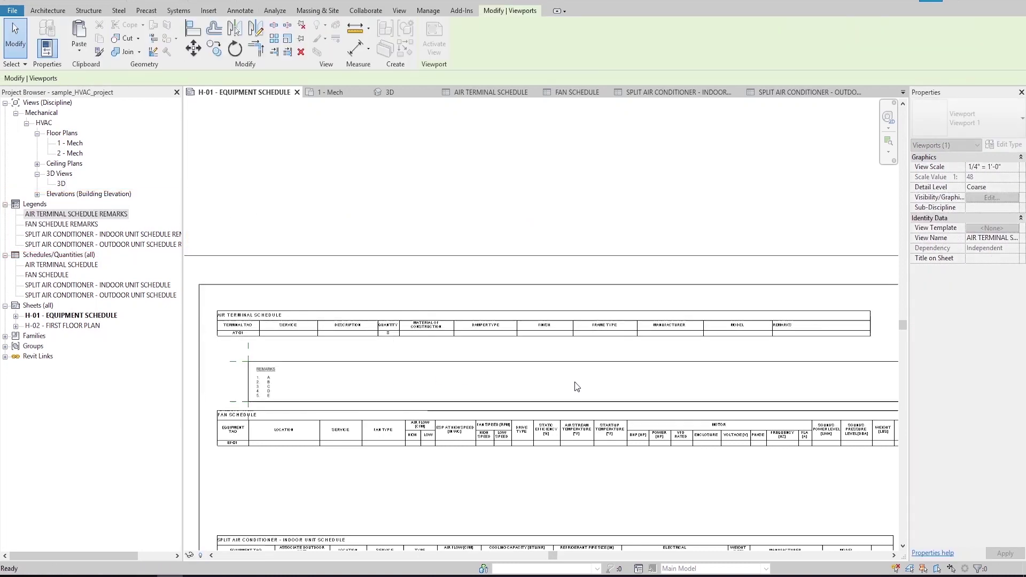
pyautogui.click(193, 48)
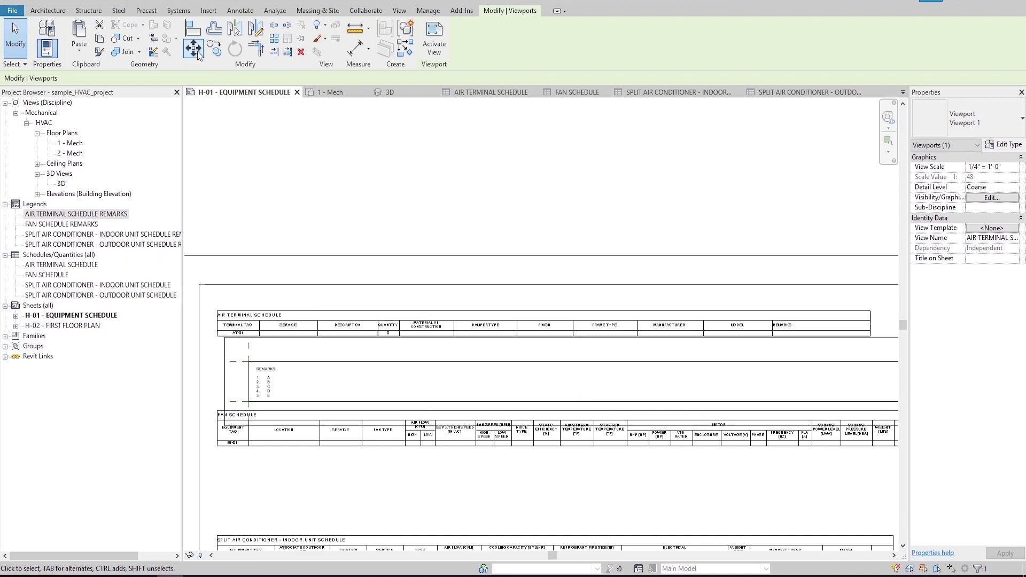
pyautogui.click(248, 362)
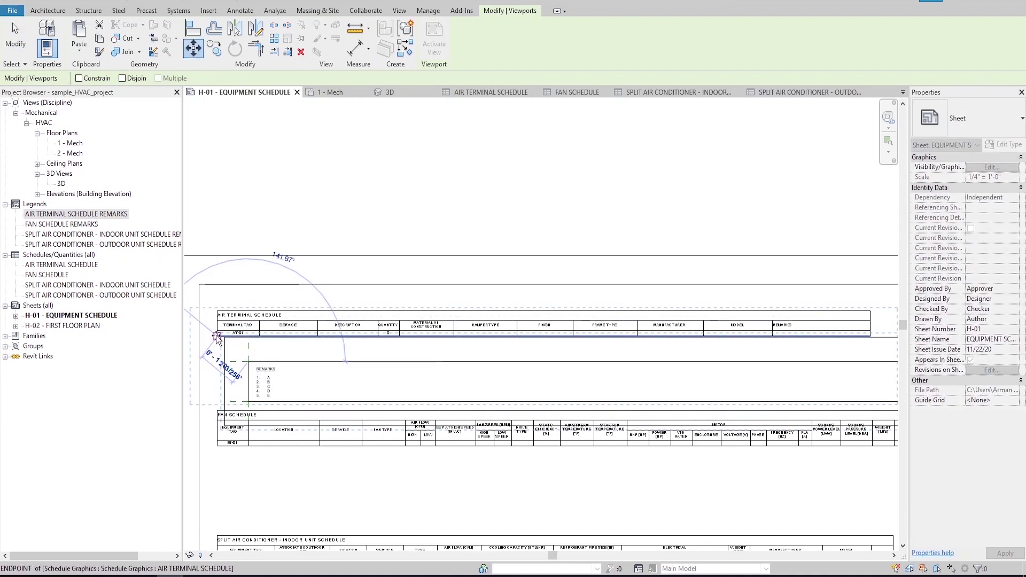
pyautogui.click(217, 338)
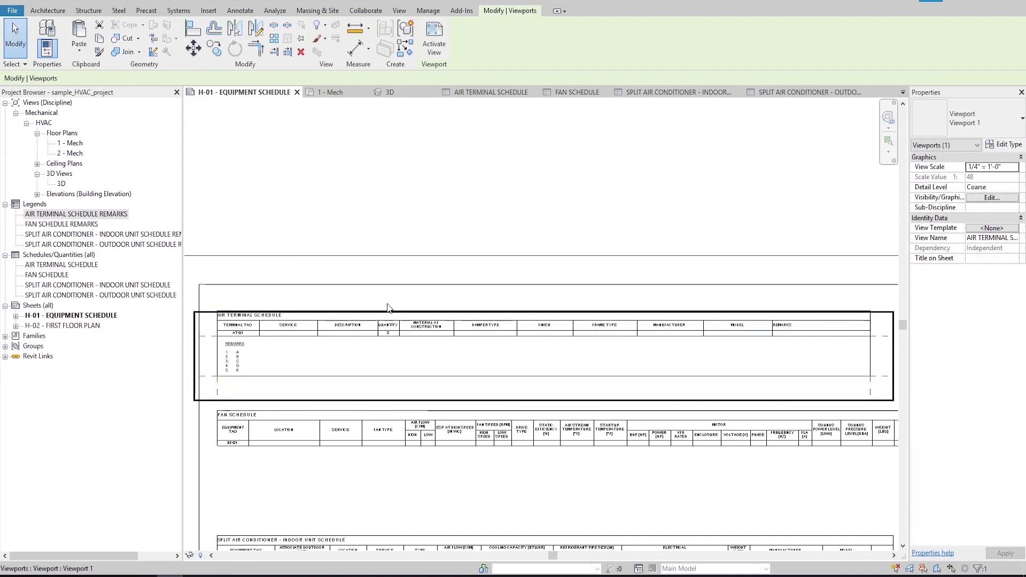
pyautogui.click(412, 266)
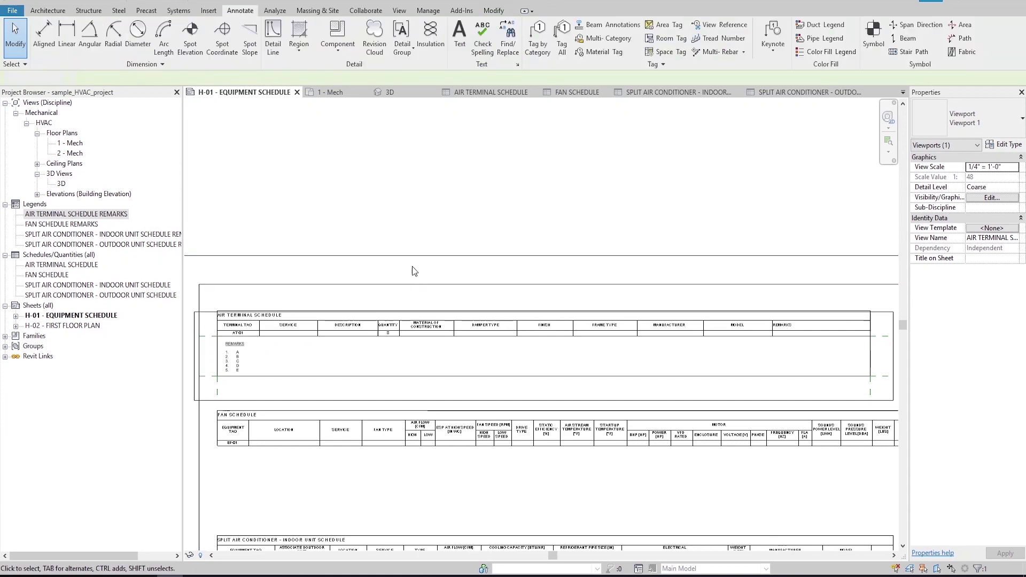
# Step: Enter 1-5 as the REMARKS of AT-01 in the AIR TERMINAL SCHEDULE, accept the type-wide change and return to sheet H-01
pyautogui.doubleClick(386, 274)
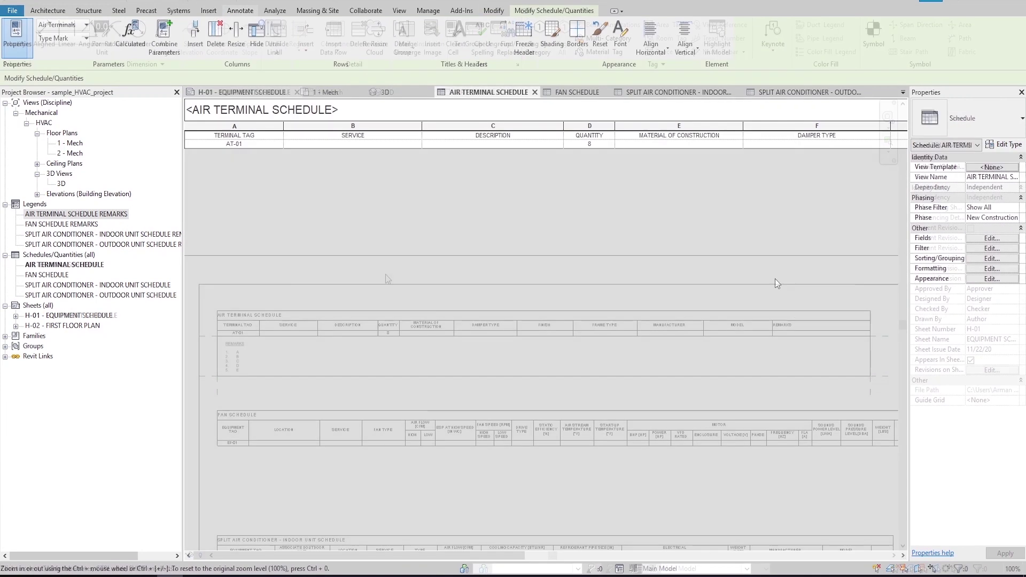
pyautogui.middleClick(506, 341)
pyautogui.click(720, 145)
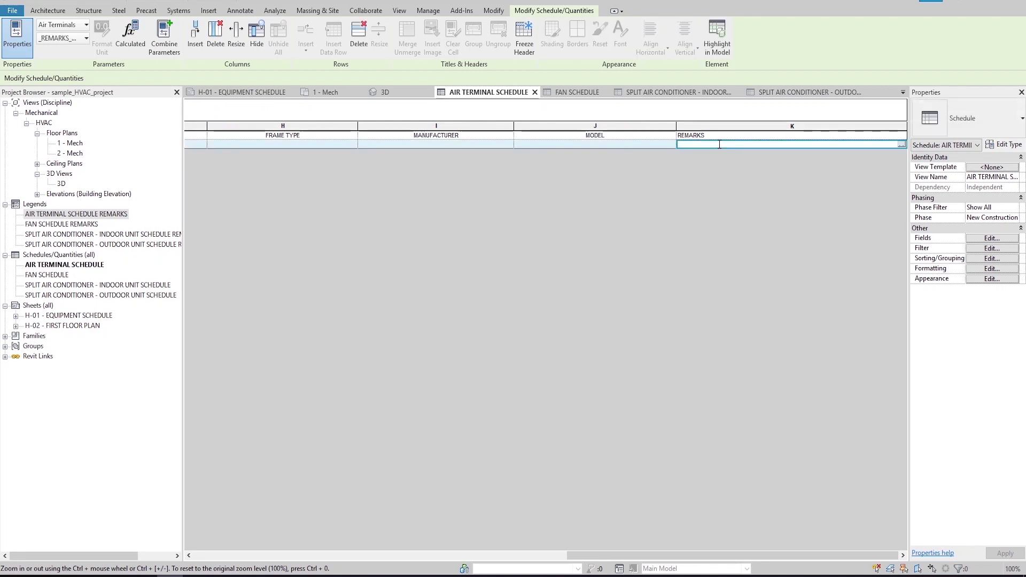
pyautogui.write('1-5')
pyautogui.press('Return')
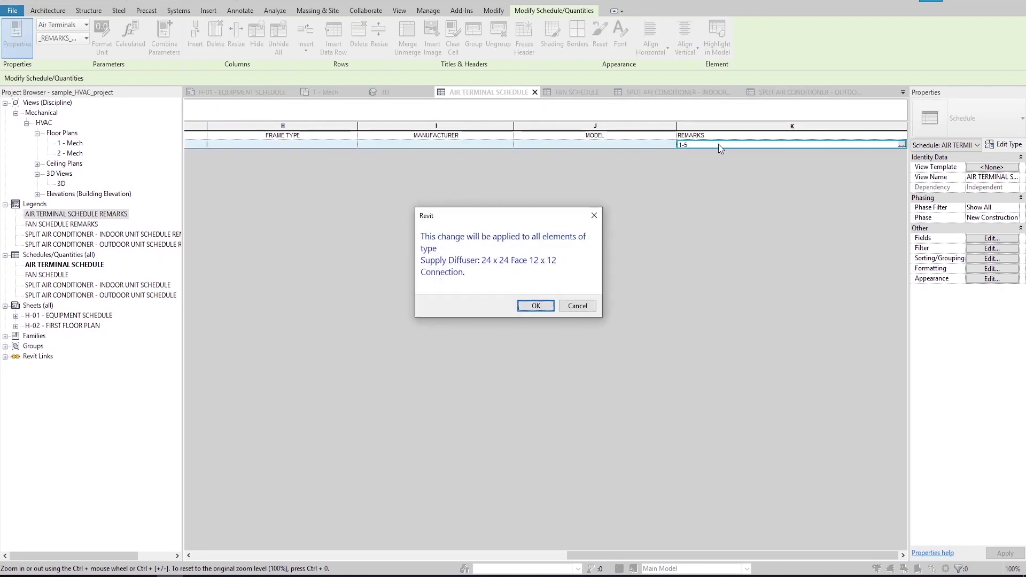
pyautogui.click(527, 306)
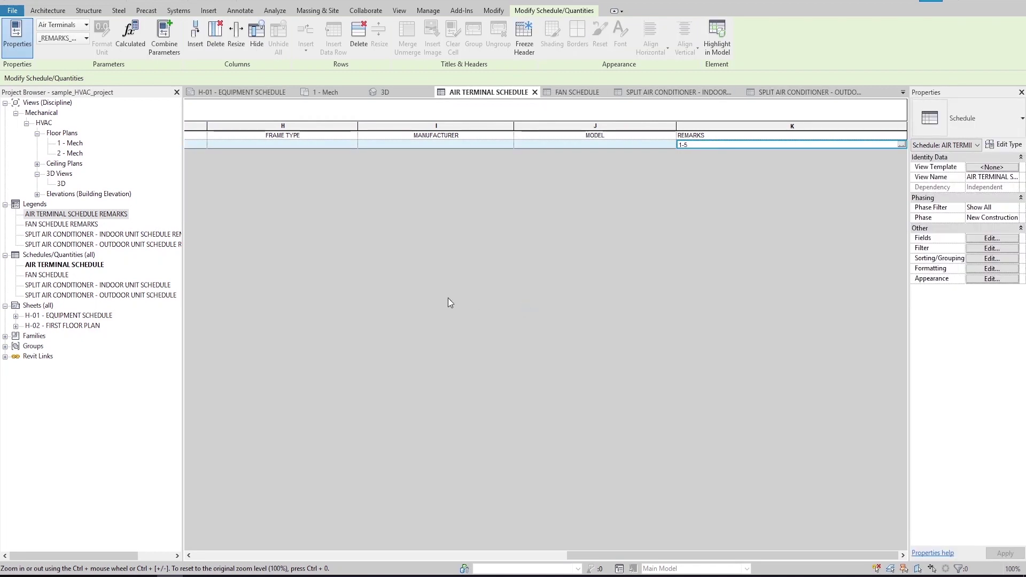
pyautogui.doubleClick(55, 317)
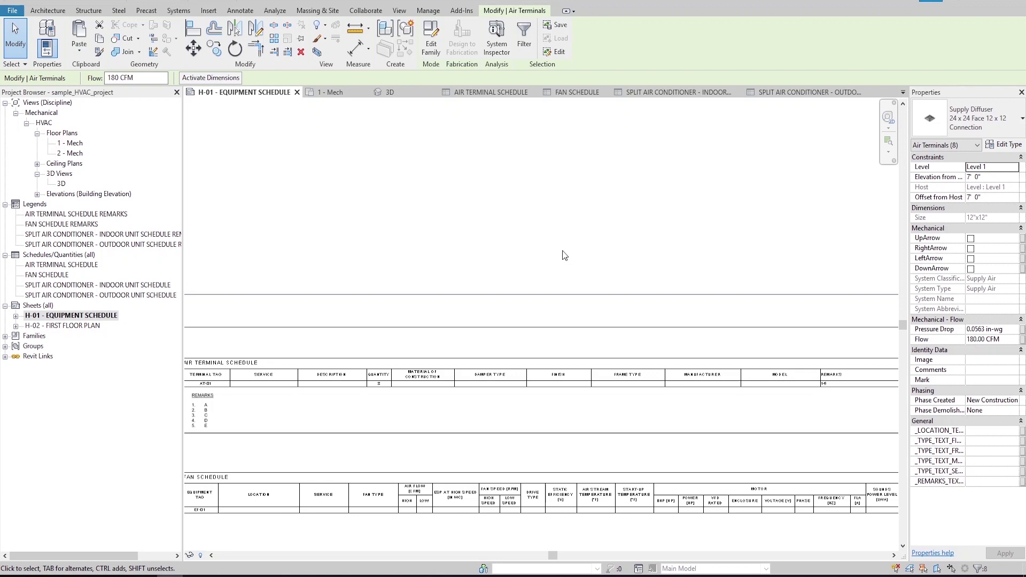
# Step: Enter BACKDRAFT DAMPER; COATED as the exhaust fan's REMARKS in the FAN SCHEDULE and return to sheet H-01
pyautogui.scroll(-3, 565, 256)
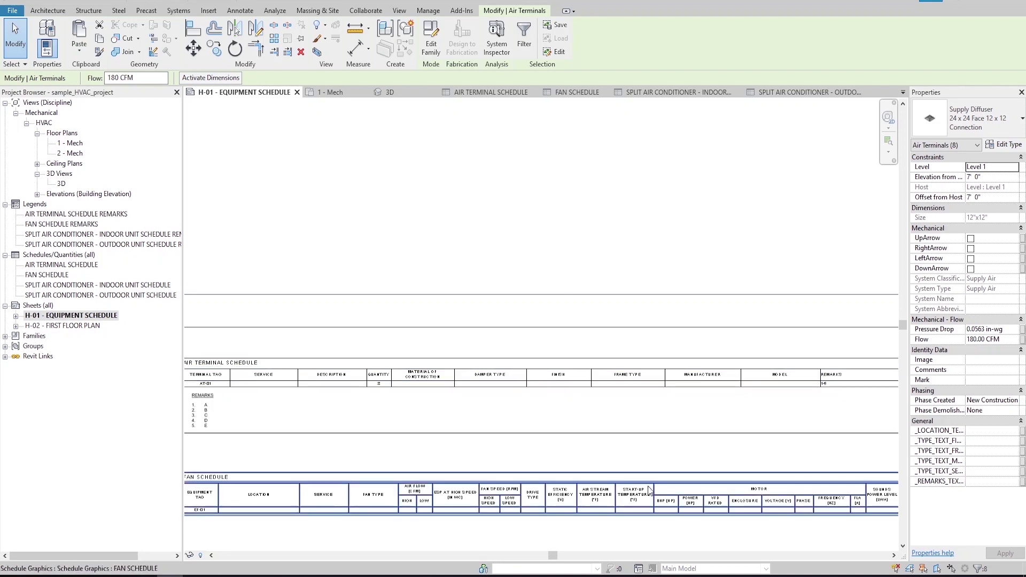
pyautogui.click(637, 385)
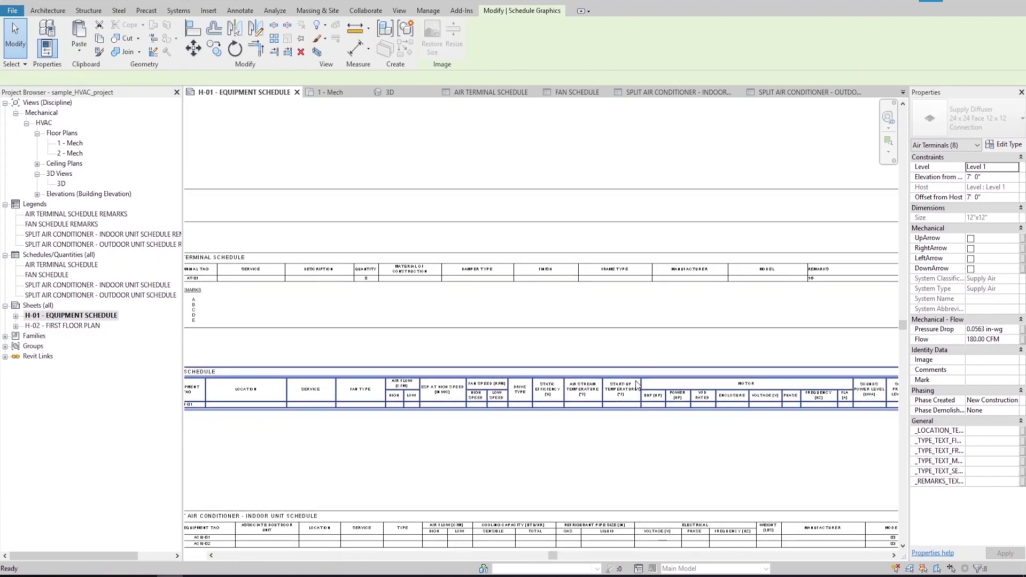
pyautogui.doubleClick(637, 385)
pyautogui.moveTo(368, 558); pyautogui.dragTo(829, 543)
pyautogui.click(823, 153)
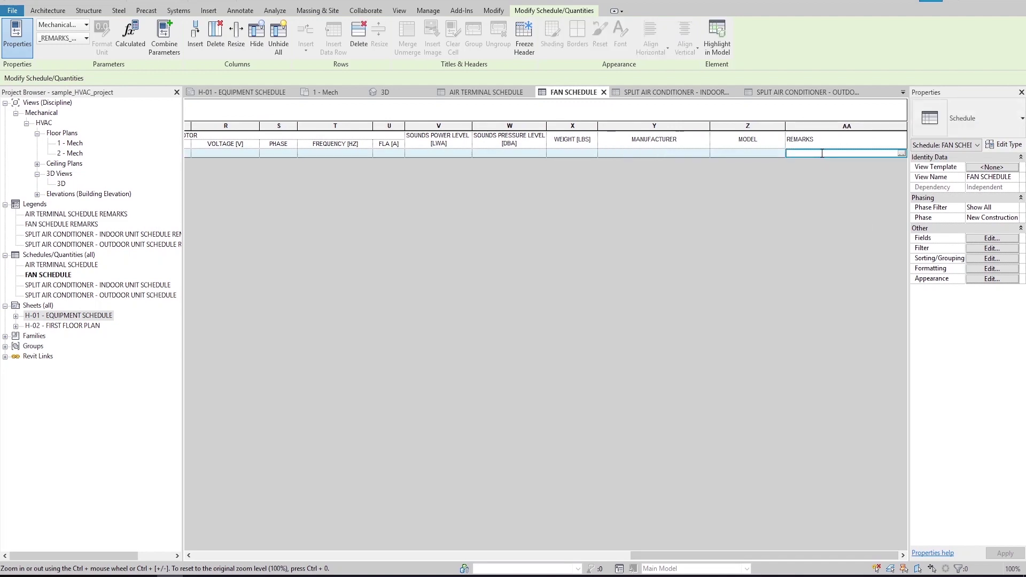
pyautogui.click(822, 154)
pyautogui.click(844, 163)
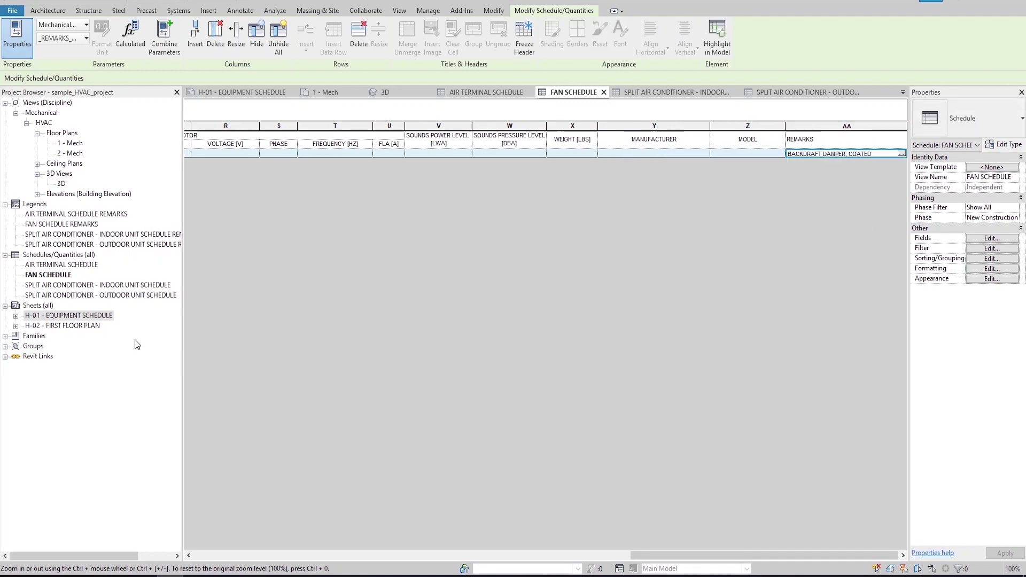
pyautogui.doubleClick(68, 315)
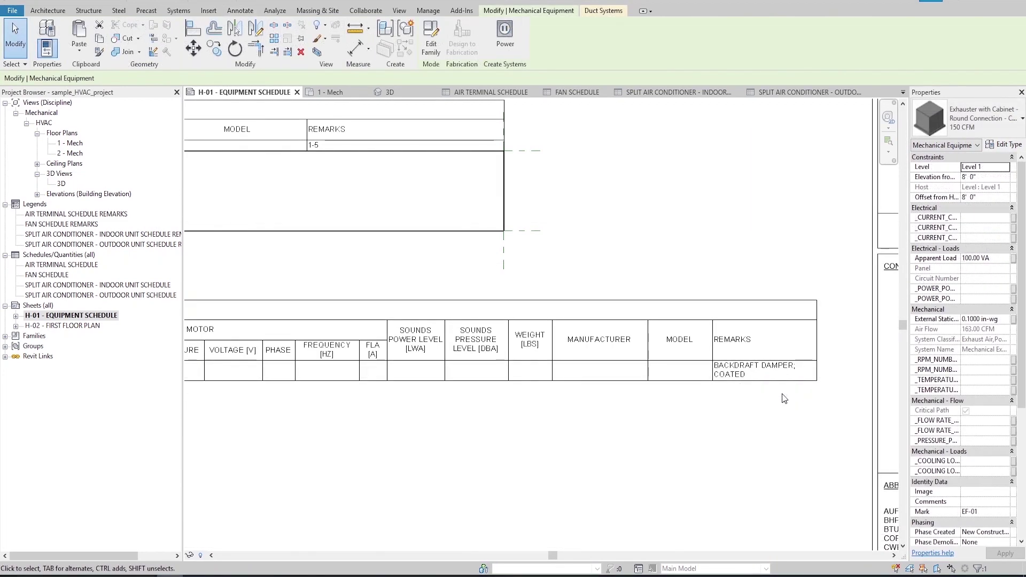